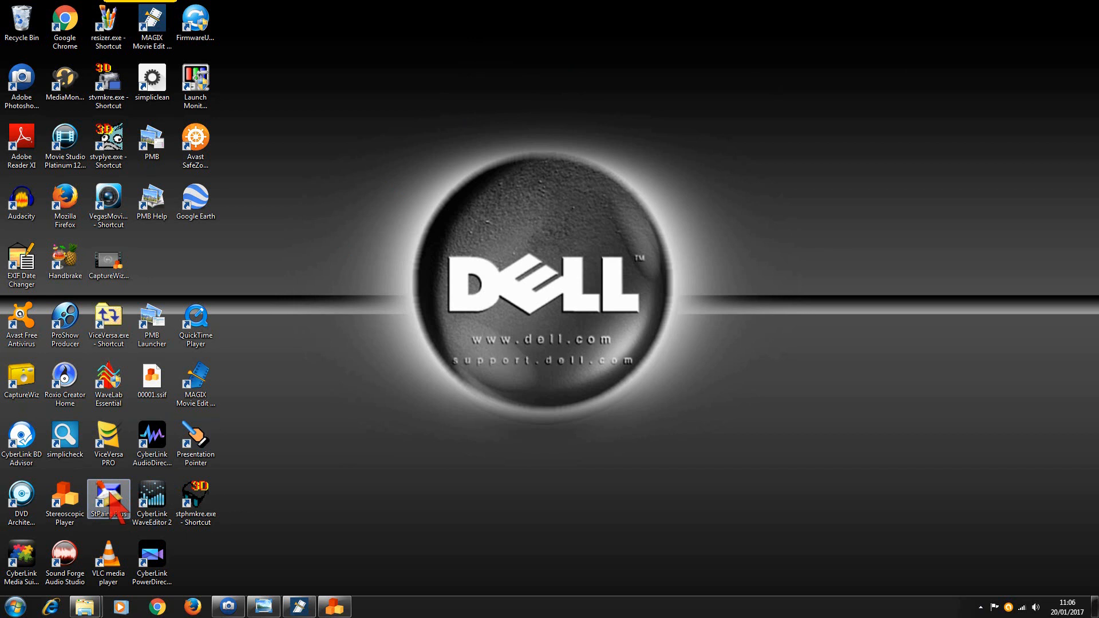
# - Open Boat_003_l.stp from the Boat folder in StPaint and resize its window to fit the portrait picture
pyautogui.doubleClick(110, 496)
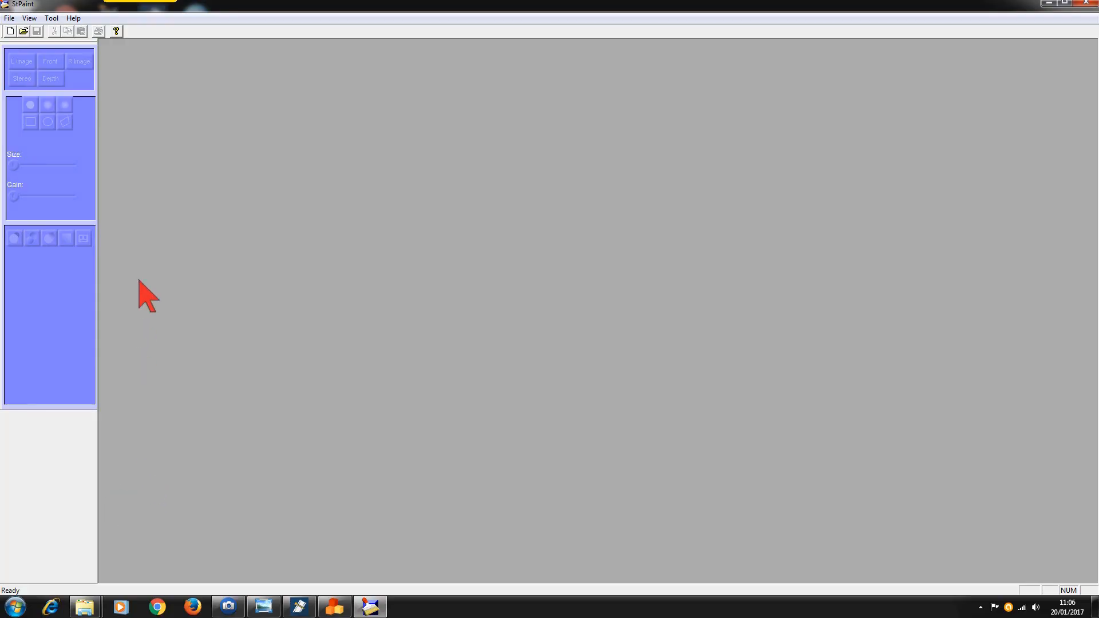
pyautogui.click(9, 19)
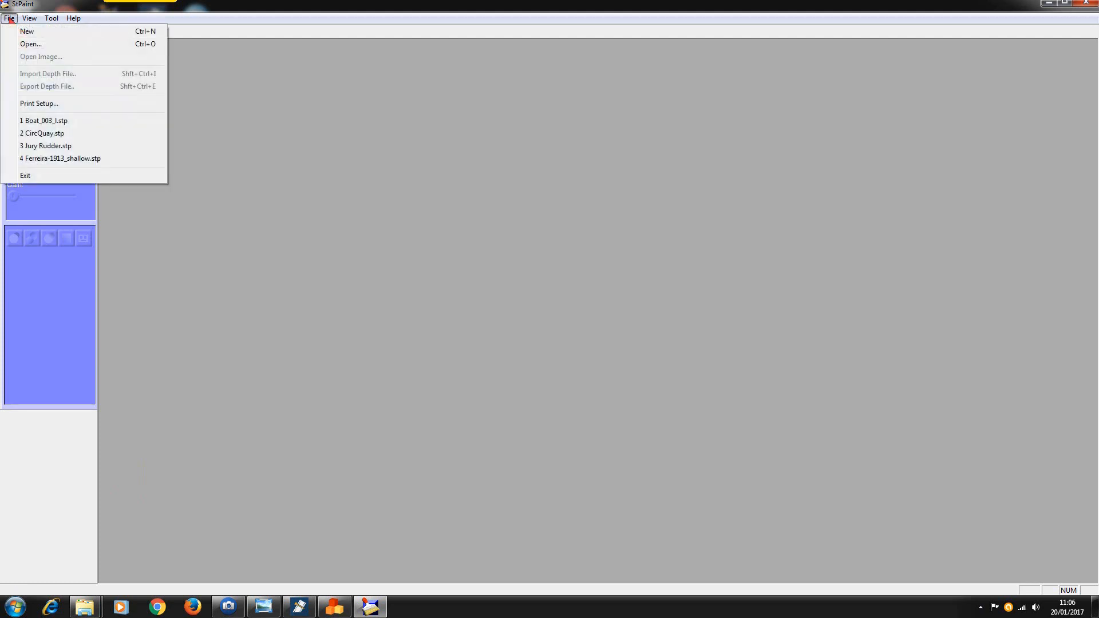
pyautogui.click(26, 44)
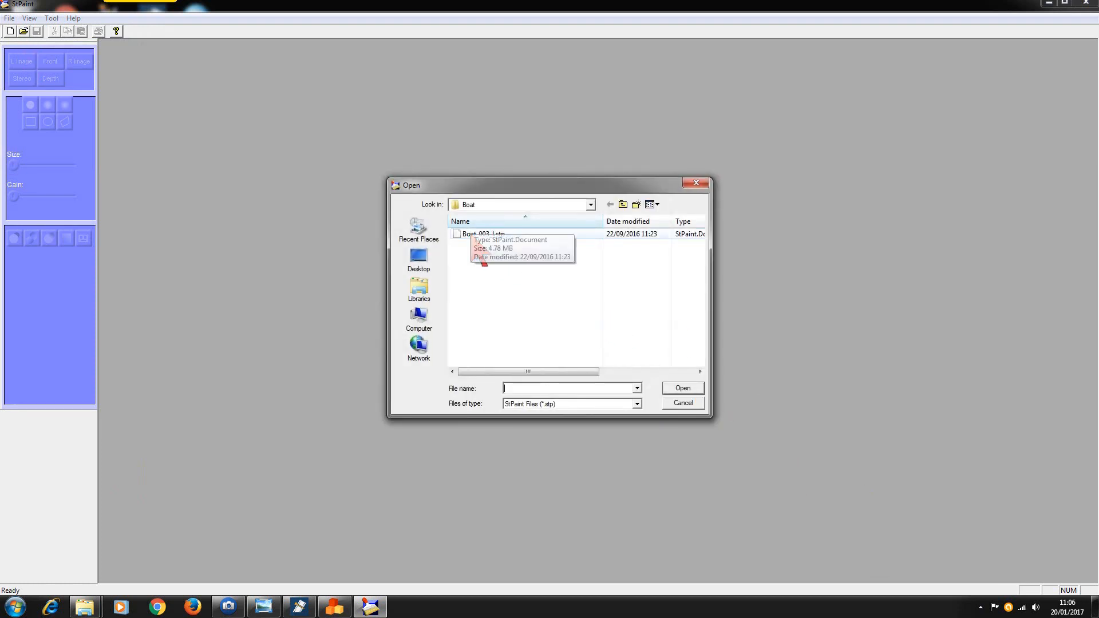
pyautogui.doubleClick(471, 234)
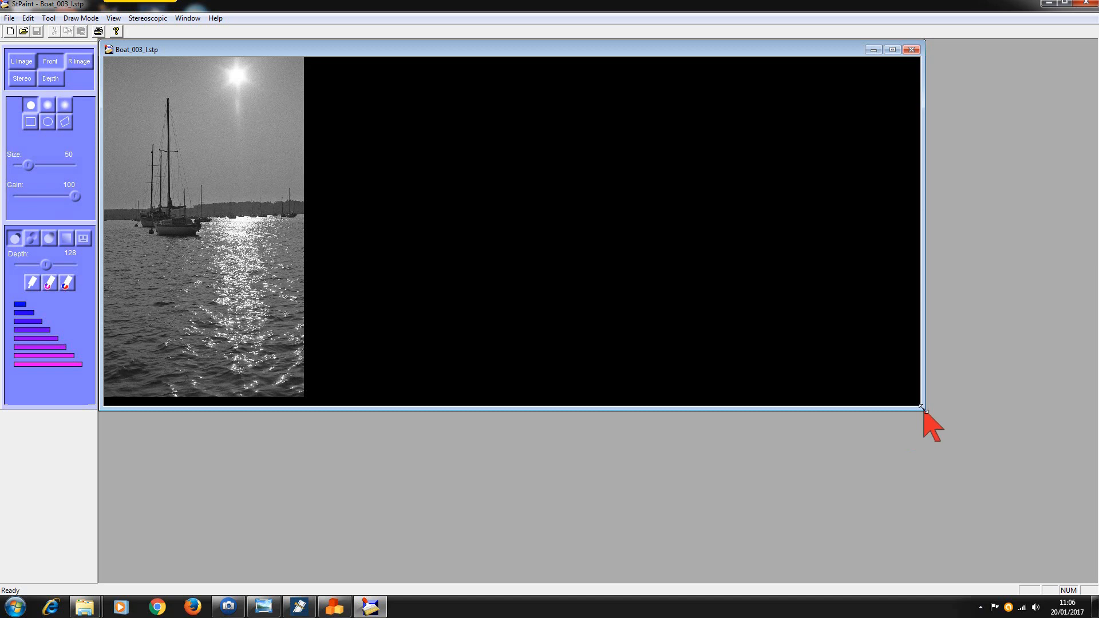
pyautogui.moveTo(922, 408); pyautogui.dragTo(417, 581)
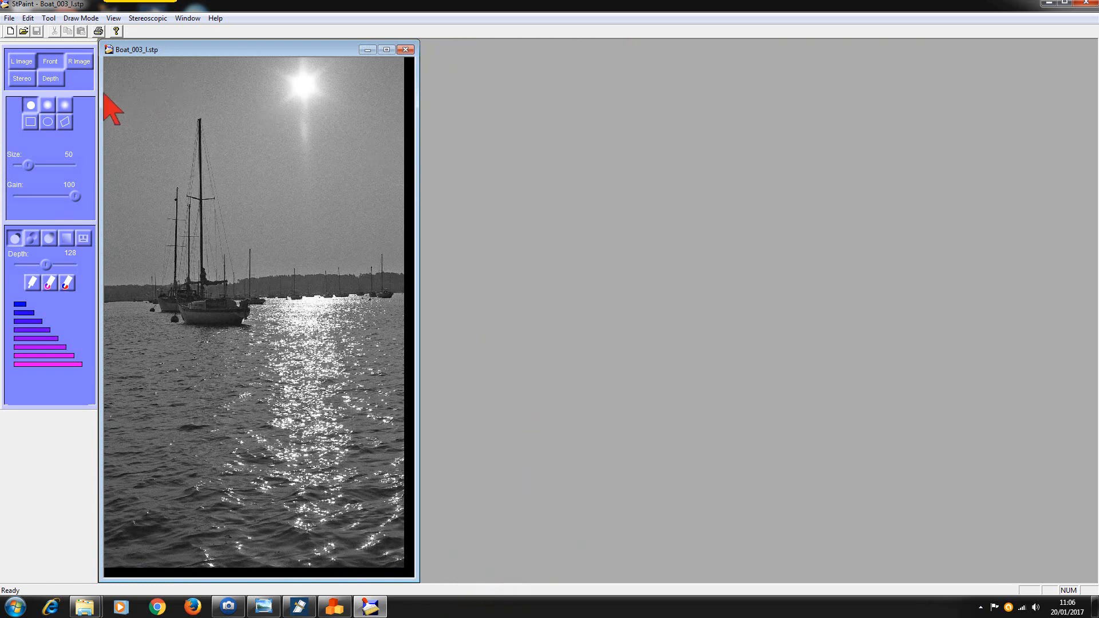
# - Examine the boat picture's left image, right image, stereo anaglyph and depth views in turn
pyautogui.click(25, 63)
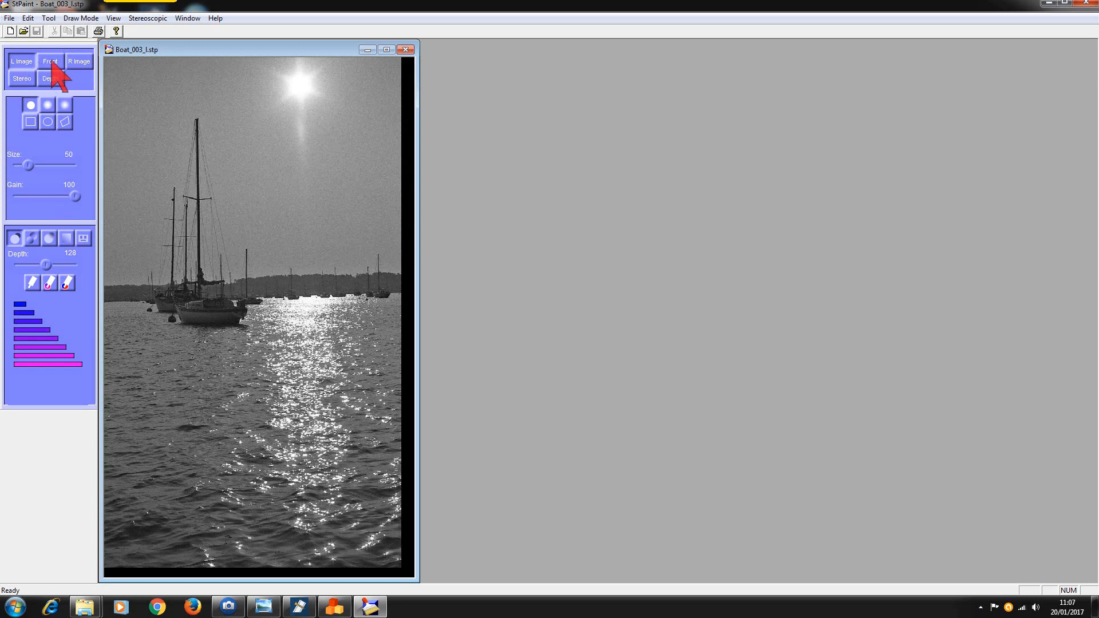
pyautogui.click(80, 62)
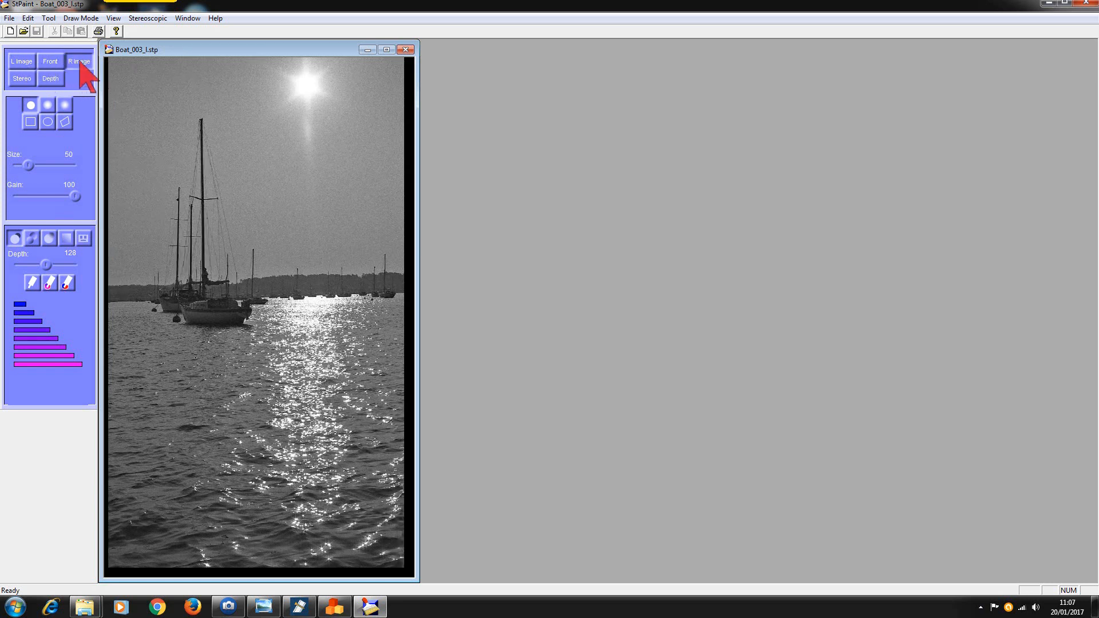
pyautogui.click(21, 80)
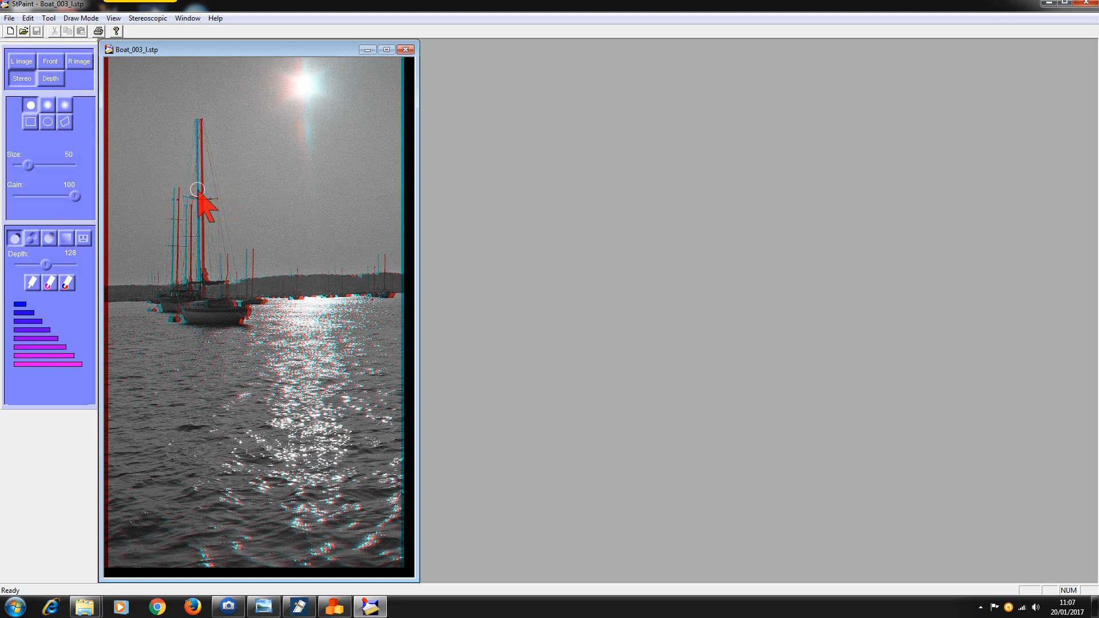
pyautogui.click(51, 79)
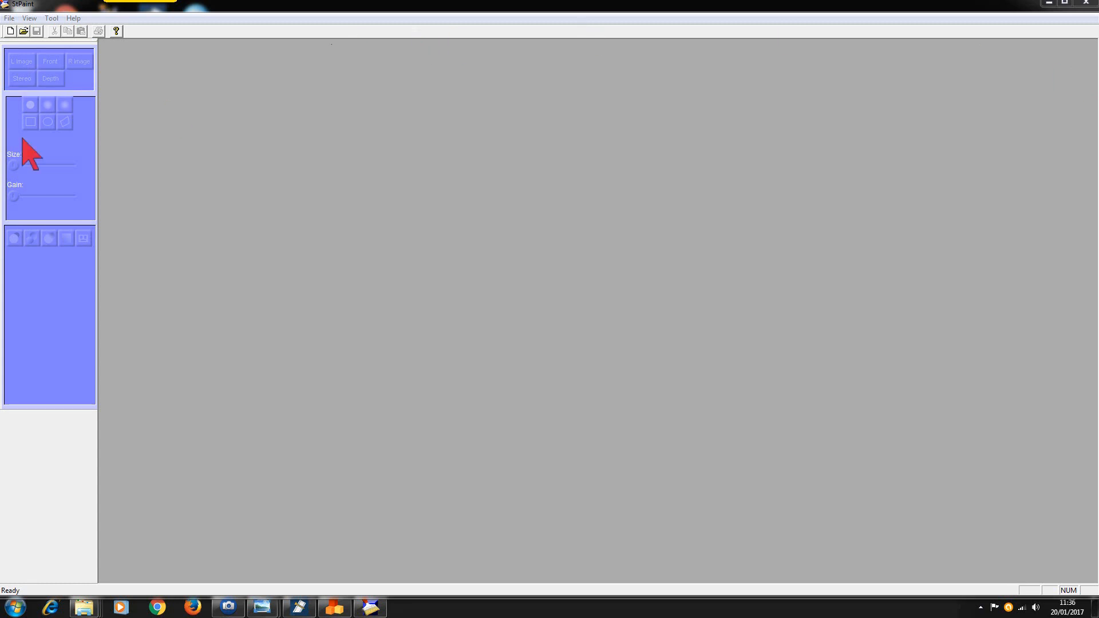
# - Open the 973 x 1654 boat JPG from the Boat folder and resize its window to fit the portrait picture
pyautogui.click(10, 19)
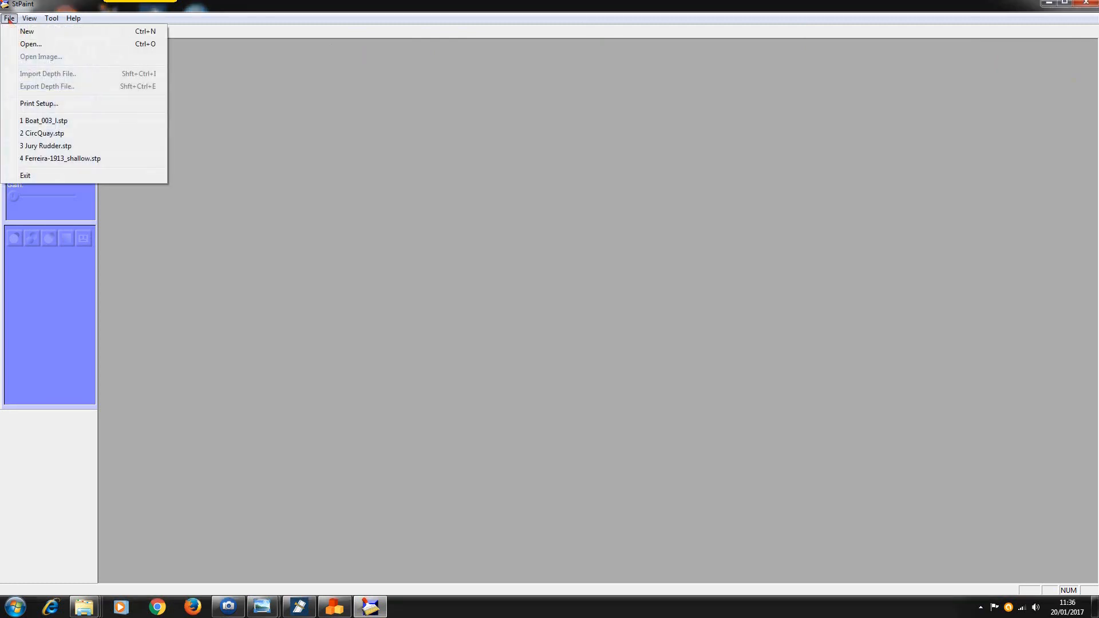
pyautogui.click(27, 32)
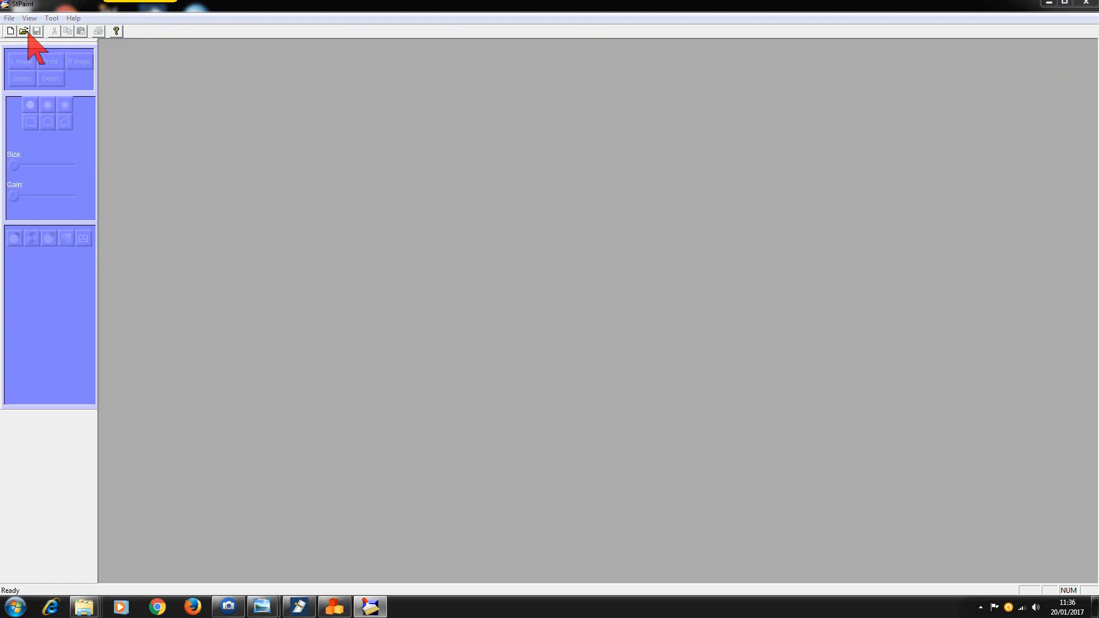
pyautogui.click(26, 32)
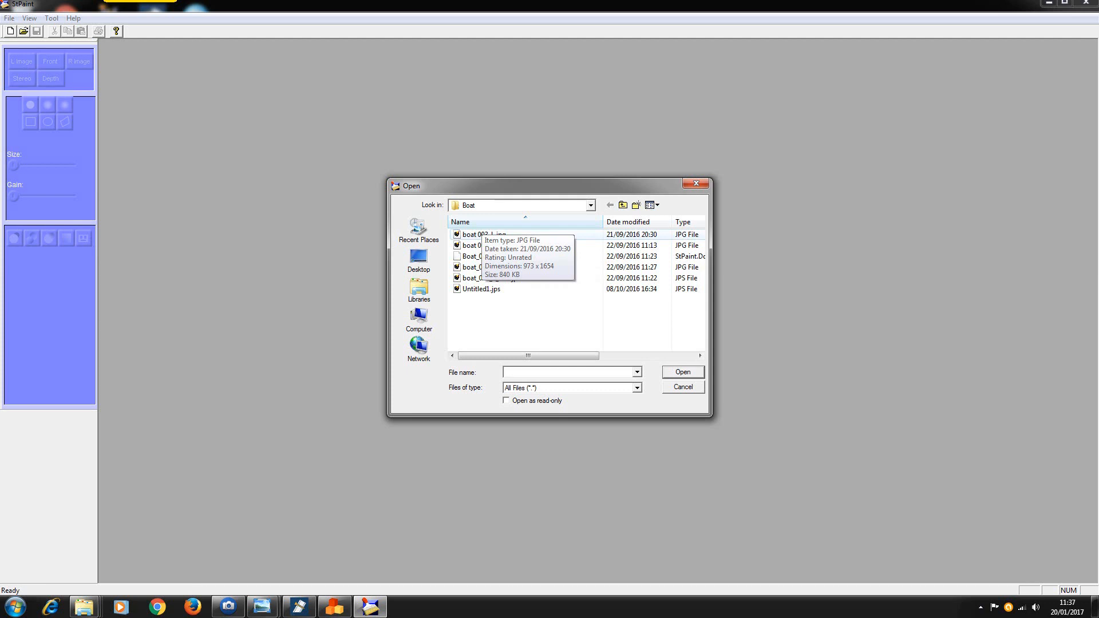
pyautogui.doubleClick(482, 235)
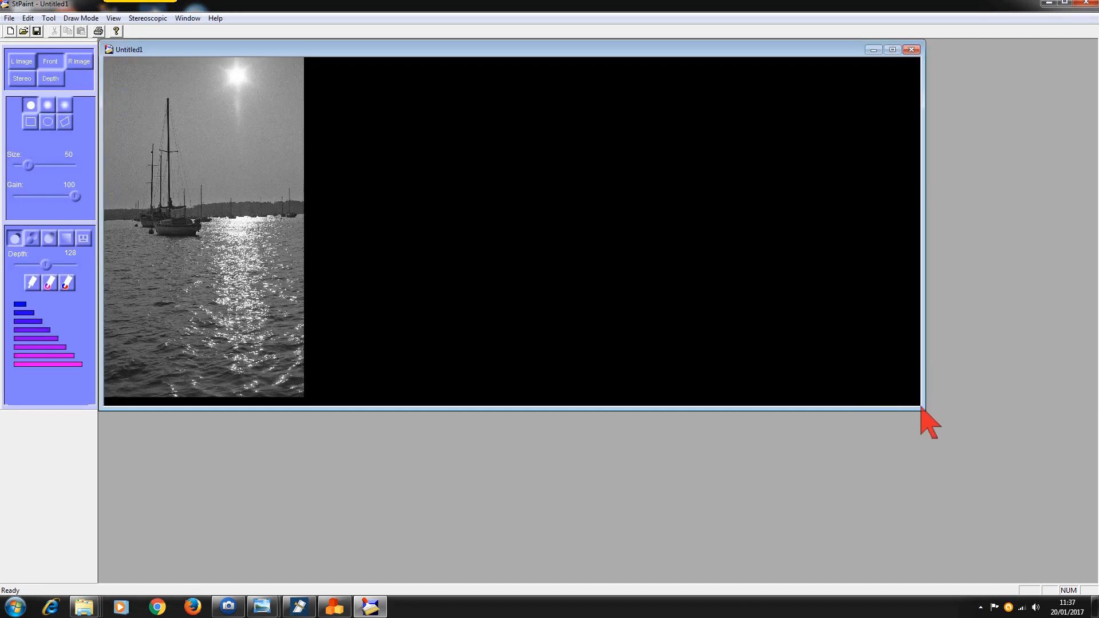
pyautogui.moveTo(920, 409); pyautogui.dragTo(416, 581)
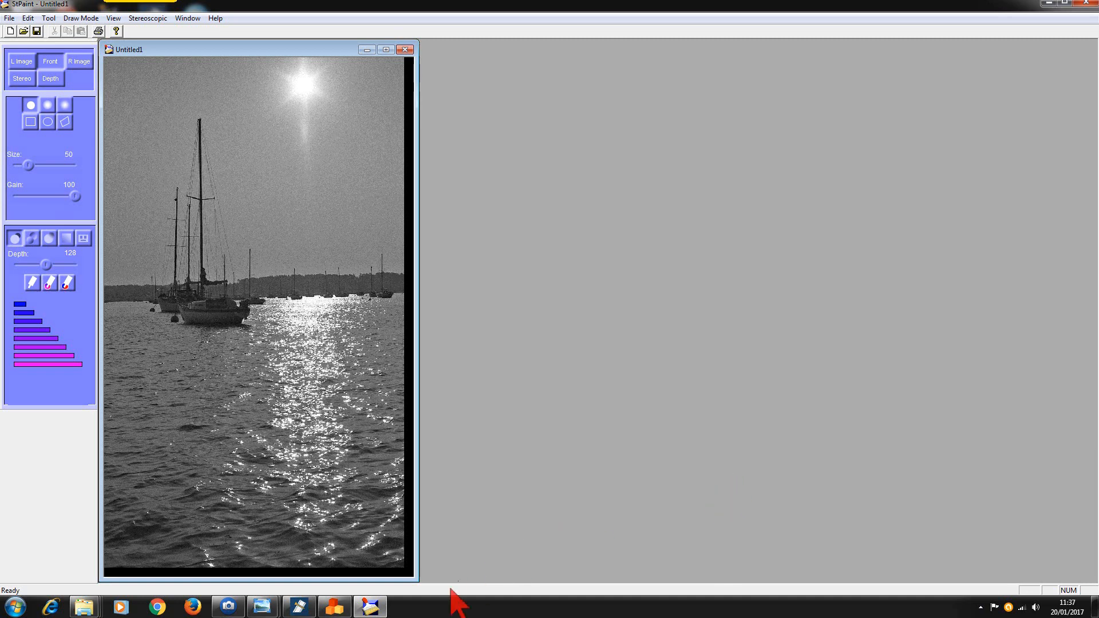
# - Study the depth plan in boat sketch001.jpg in Windows Photo Viewer beside the boat picture, then minimise it
pyautogui.moveTo(272, 612)
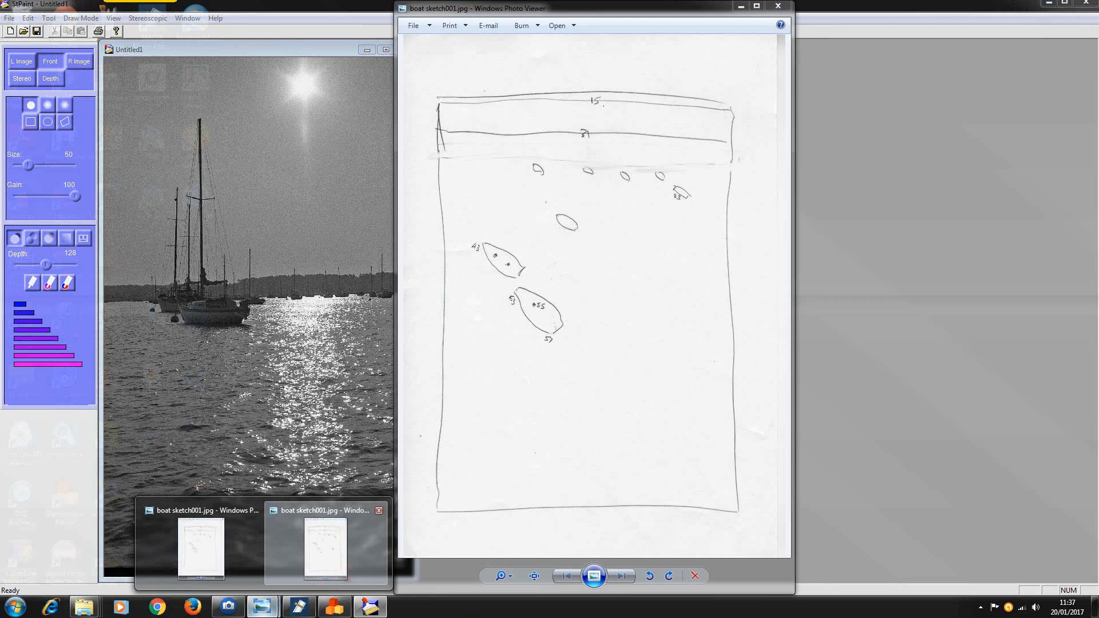
pyautogui.click(333, 551)
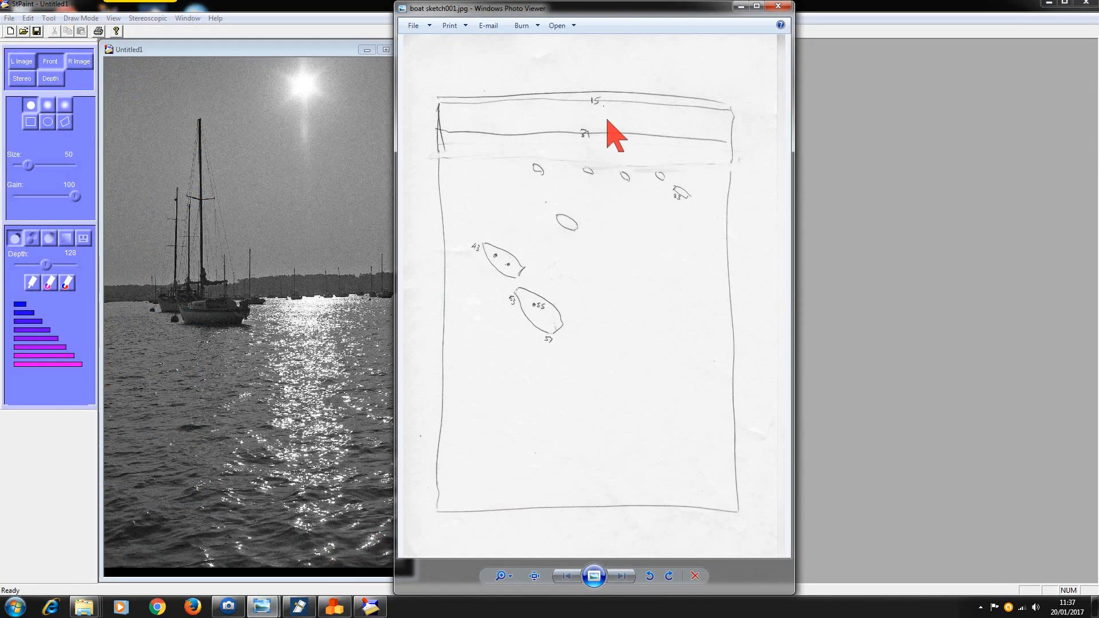
pyautogui.moveTo(633, 4); pyautogui.dragTo(795, 25)
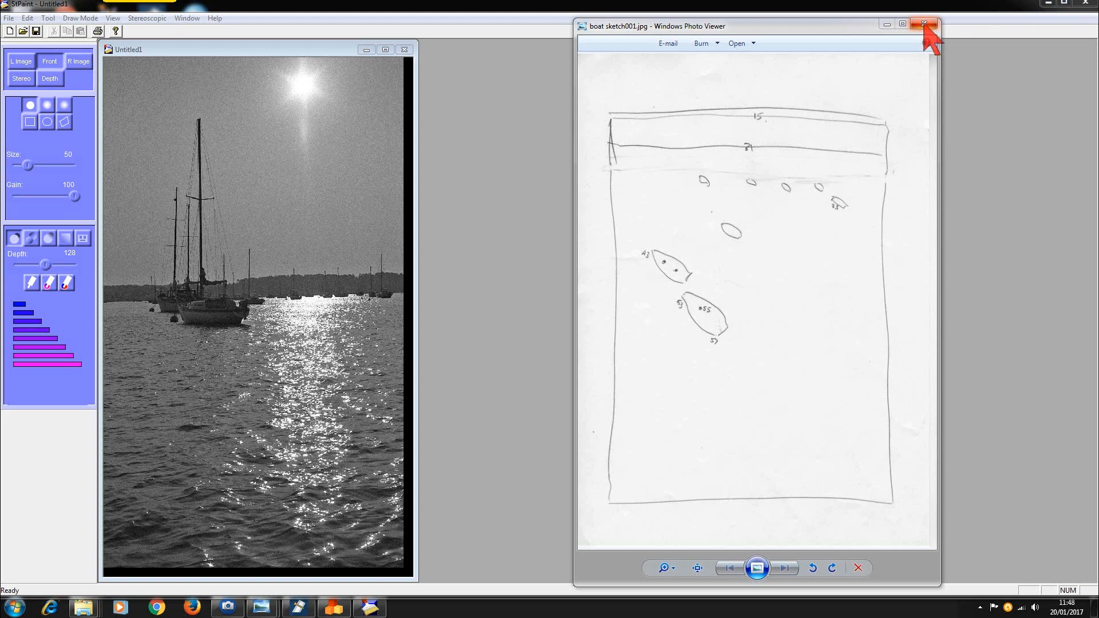
pyautogui.click(886, 24)
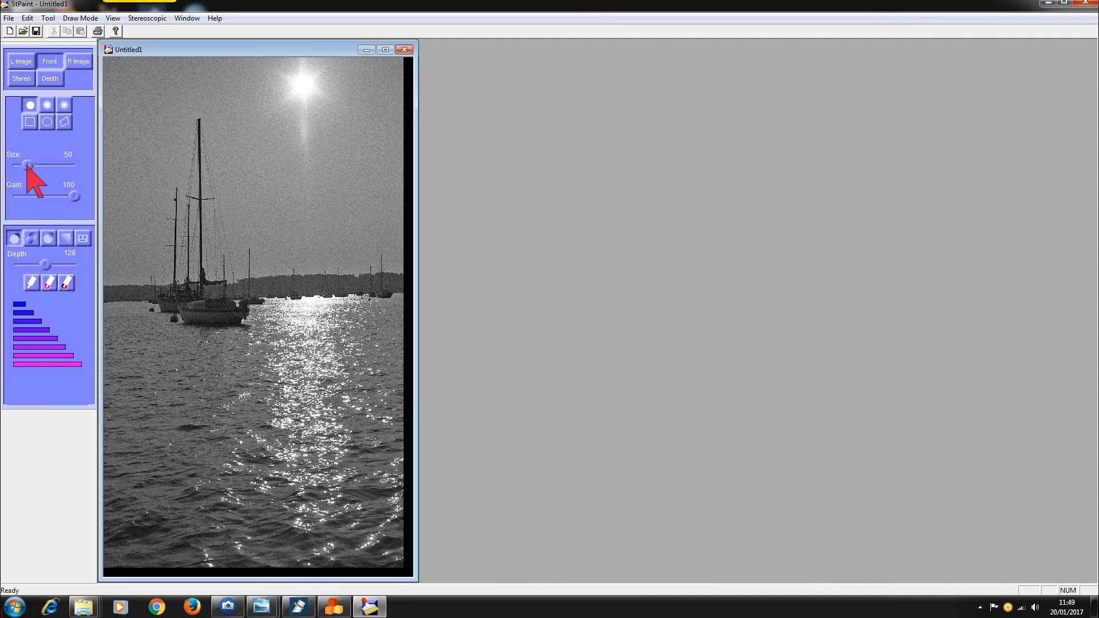
# - Paint the nearest water along the picture's bottom edge with a size 200 hard brush at depth 255, and show the depth view
pyautogui.moveTo(27, 166); pyautogui.dragTo(76, 169)
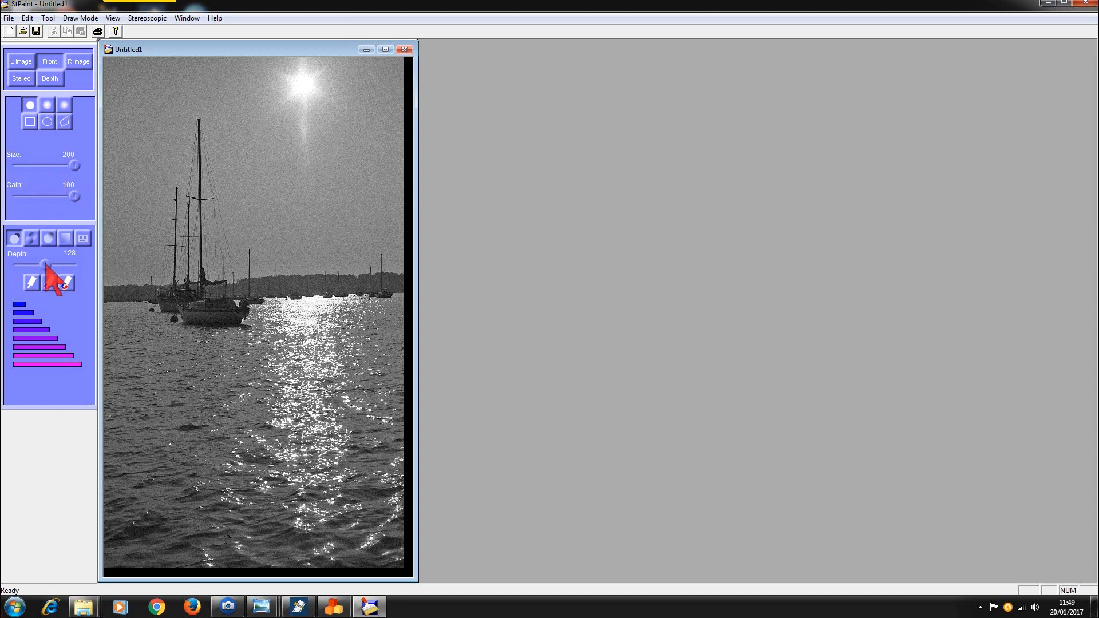
pyautogui.moveTo(46, 264); pyautogui.dragTo(74, 265)
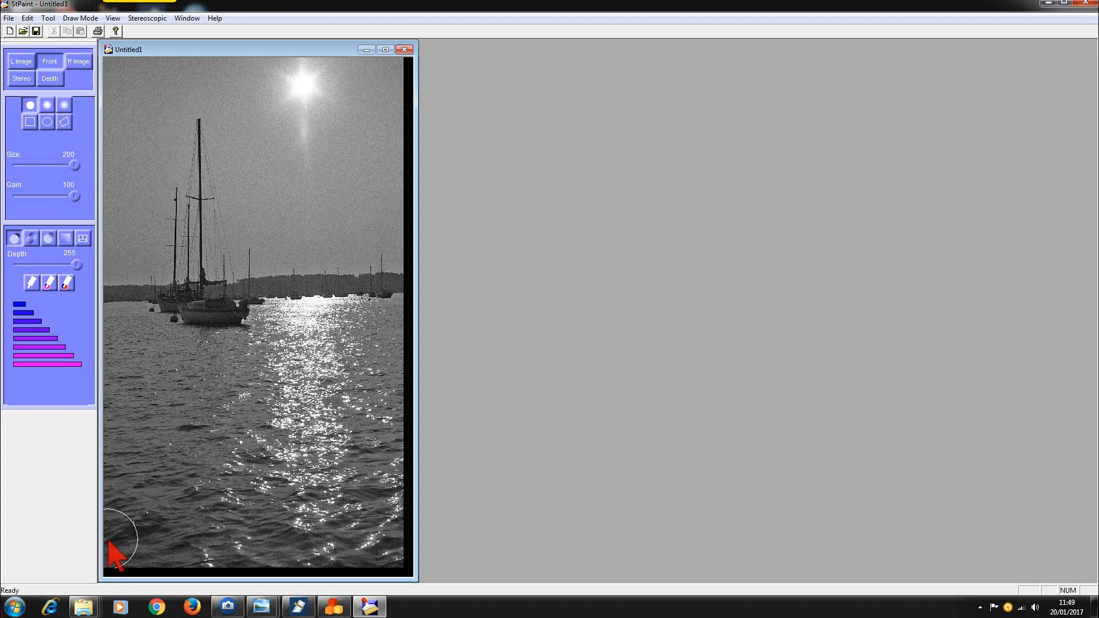
pyautogui.moveTo(108, 540); pyautogui.dragTo(365, 544)
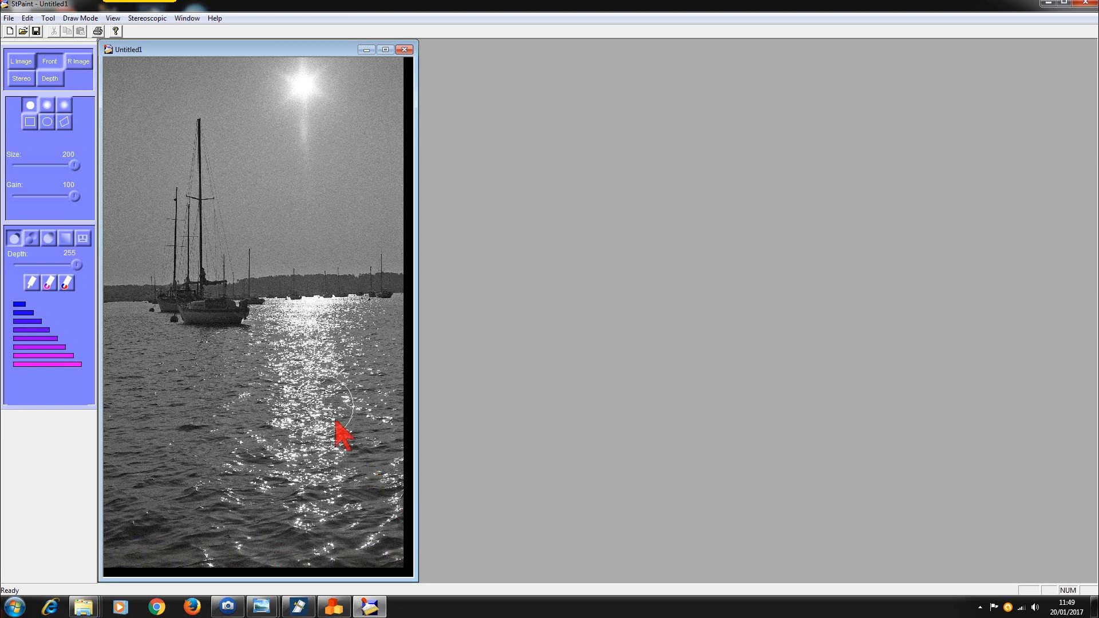
pyautogui.click(51, 79)
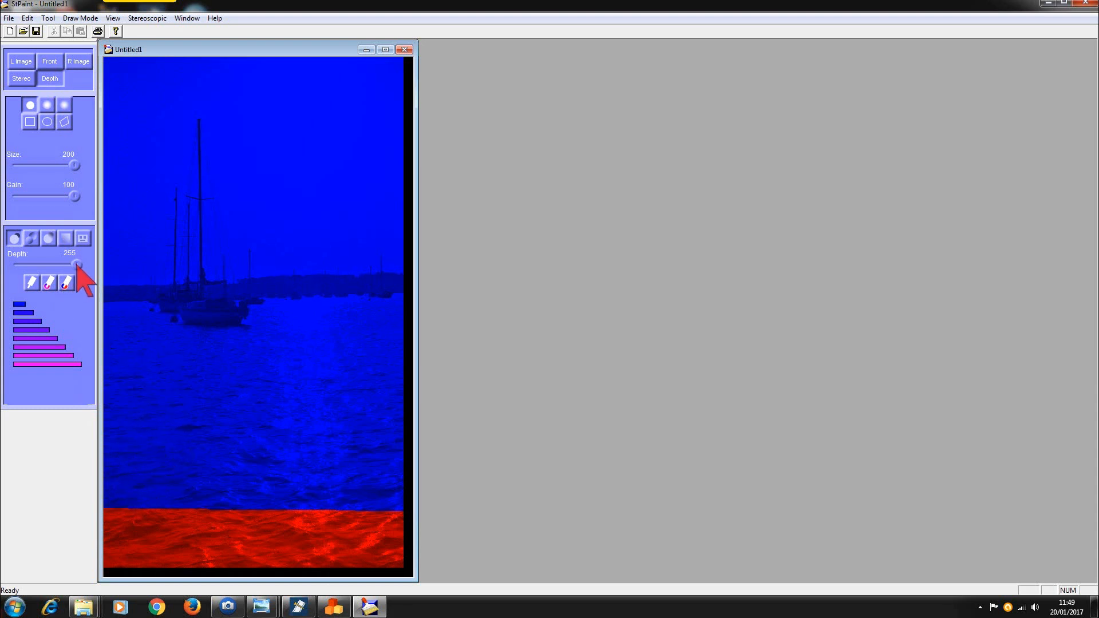
# - Paint three successive bands up the water with the size 200 hard brush at depths 183, 114 and 56
pyautogui.moveTo(77, 265); pyautogui.dragTo(59, 265)
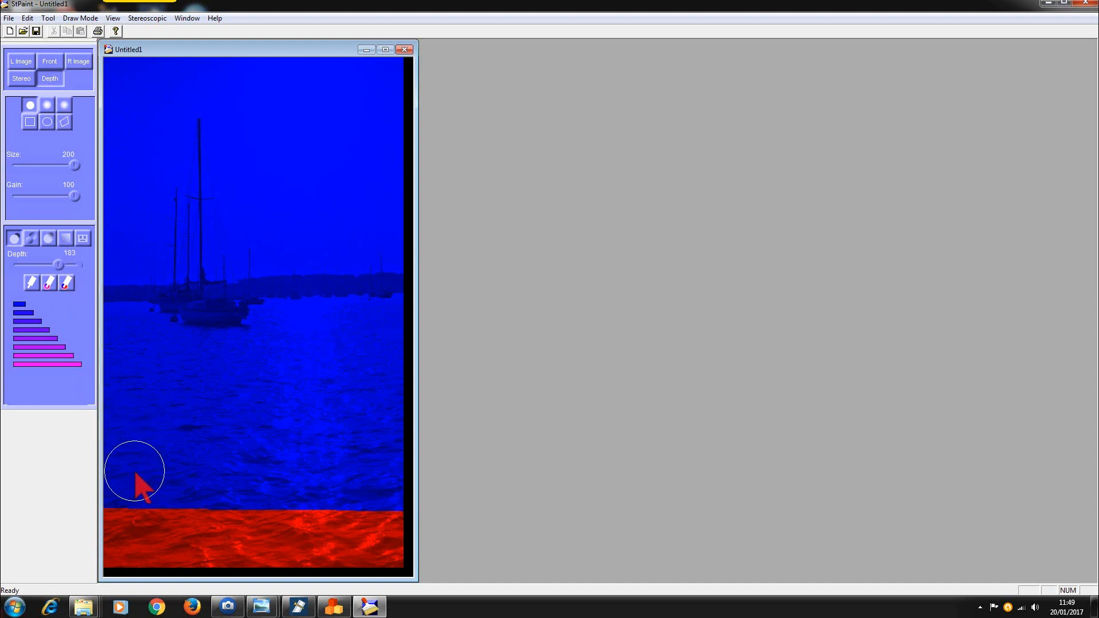
pyautogui.moveTo(108, 478); pyautogui.dragTo(414, 481)
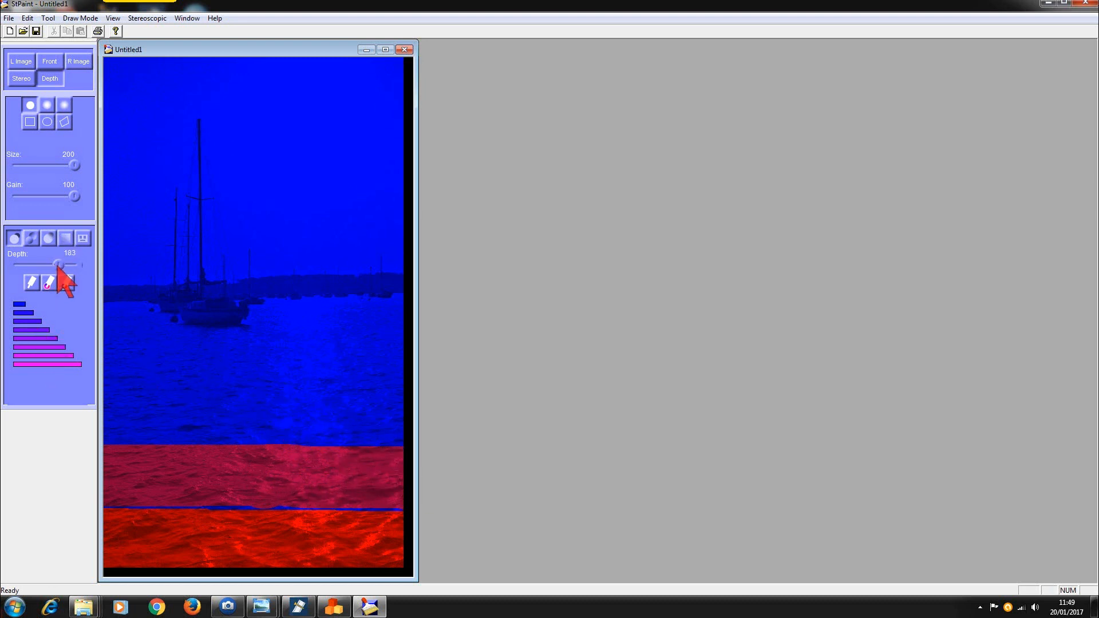
pyautogui.moveTo(56, 264); pyautogui.dragTo(39, 265)
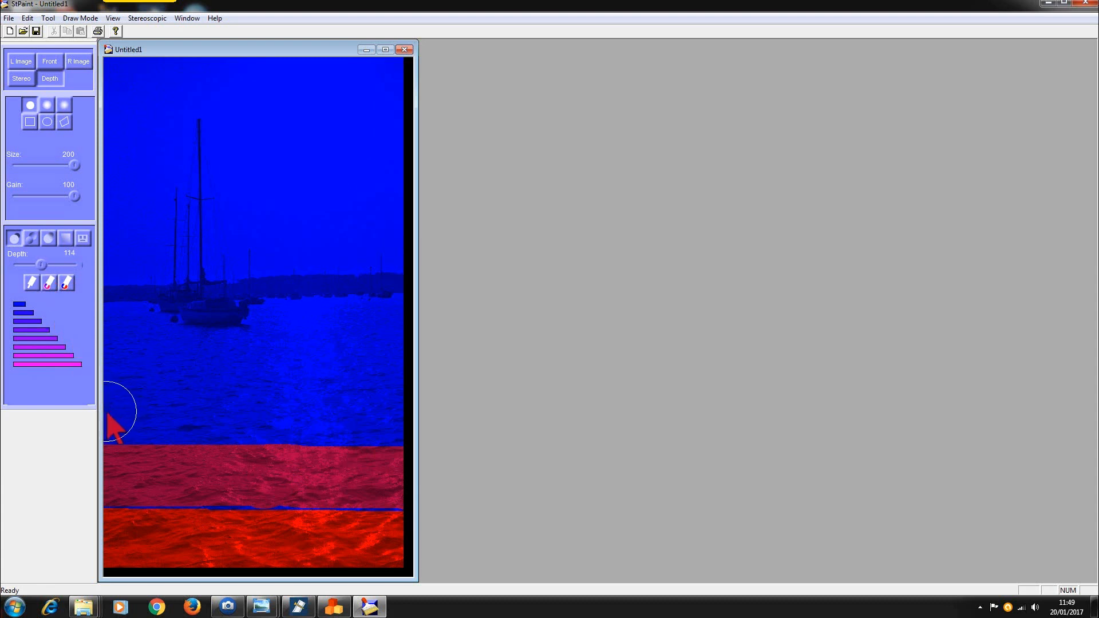
pyautogui.moveTo(108, 414); pyautogui.dragTo(379, 416)
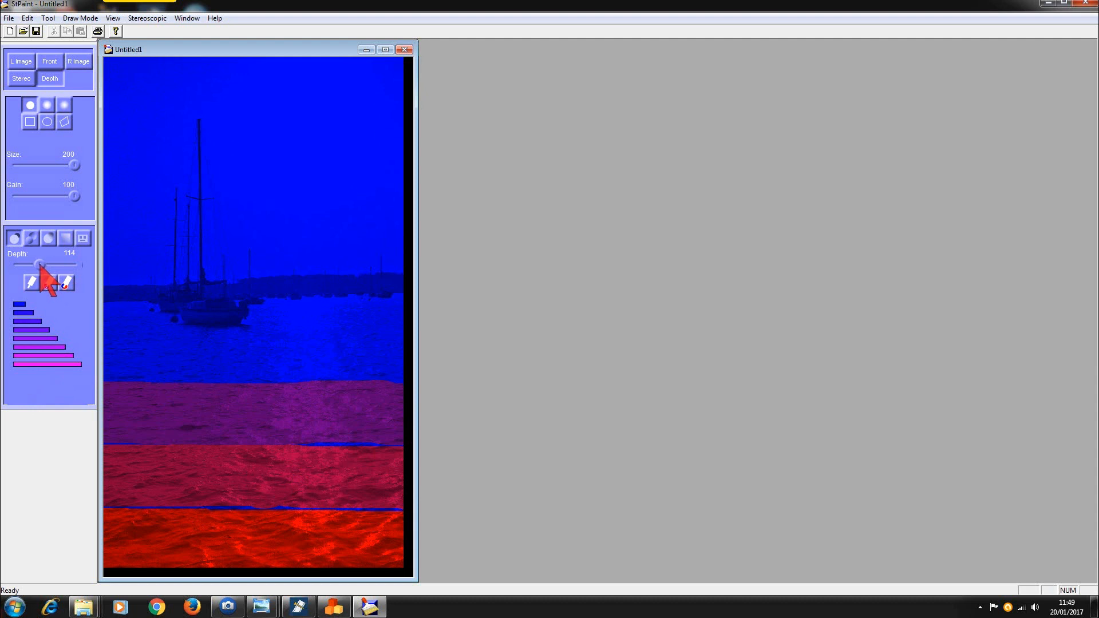
pyautogui.moveTo(40, 267); pyautogui.dragTo(27, 266)
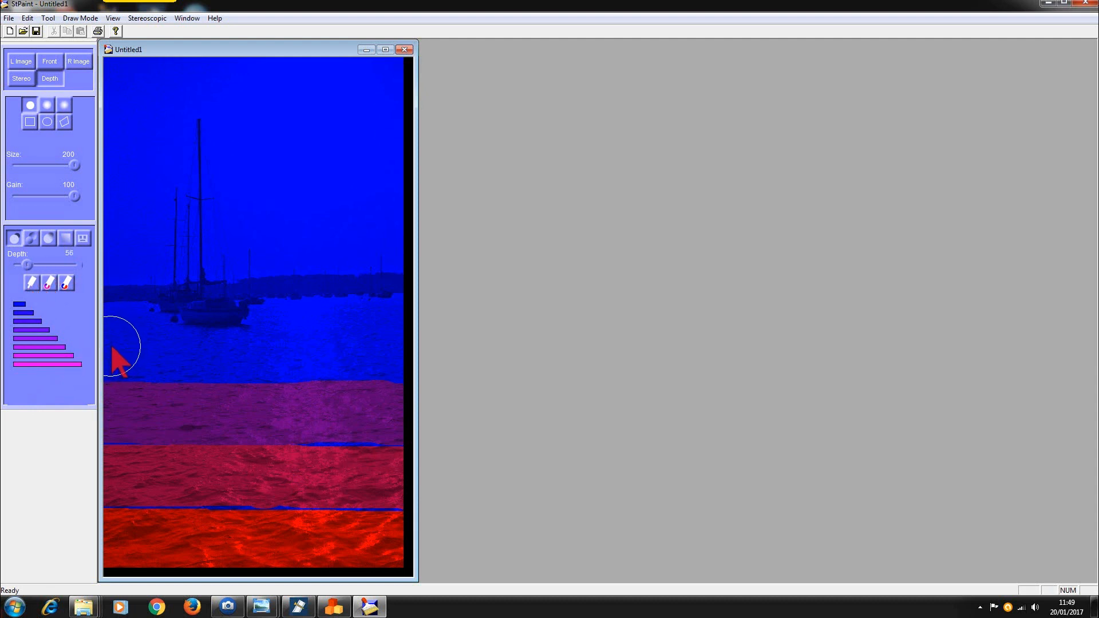
pyautogui.moveTo(106, 352); pyautogui.dragTo(393, 350)
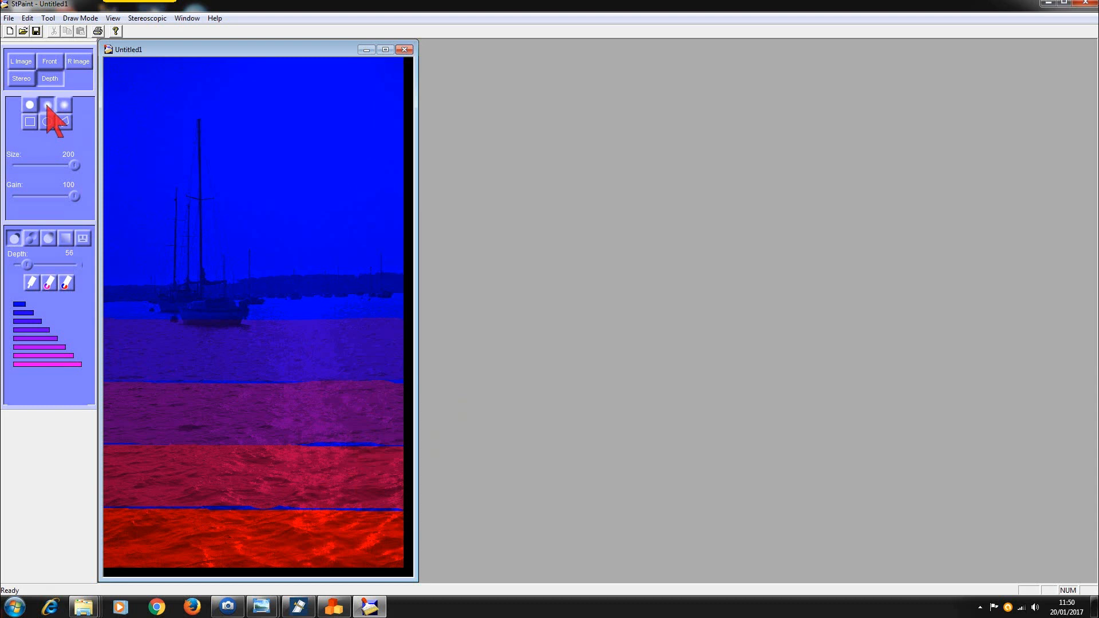
# - Paint two bands across the sky at depth 255 and size 200, the lower with the medium-soft brush, the upper with the softest brush
pyautogui.moveTo(27, 265); pyautogui.dragTo(77, 265)
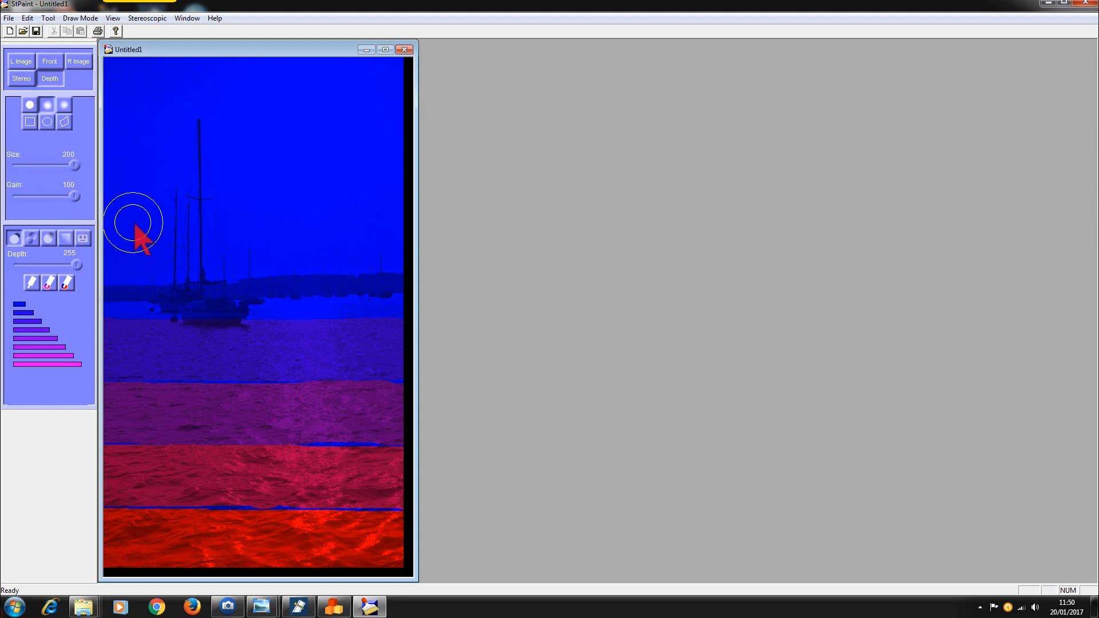
pyautogui.moveTo(112, 227)
pyautogui.mouseDown()
pyautogui.moveTo(343, 224)
pyautogui.moveTo(419, 234)
pyautogui.mouseUp()
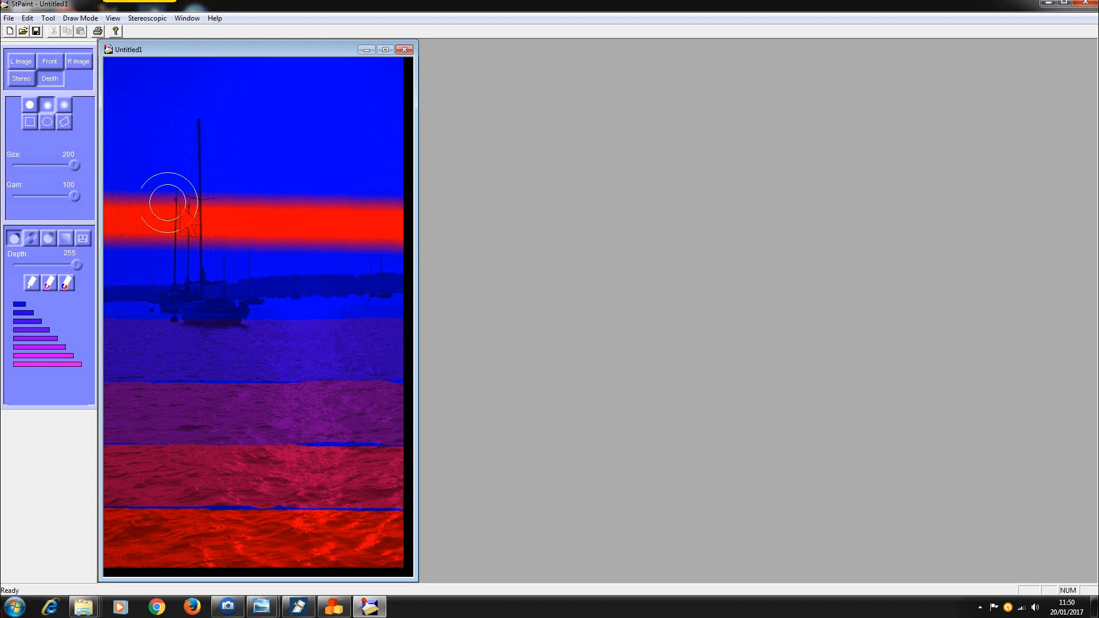
pyautogui.click(65, 105)
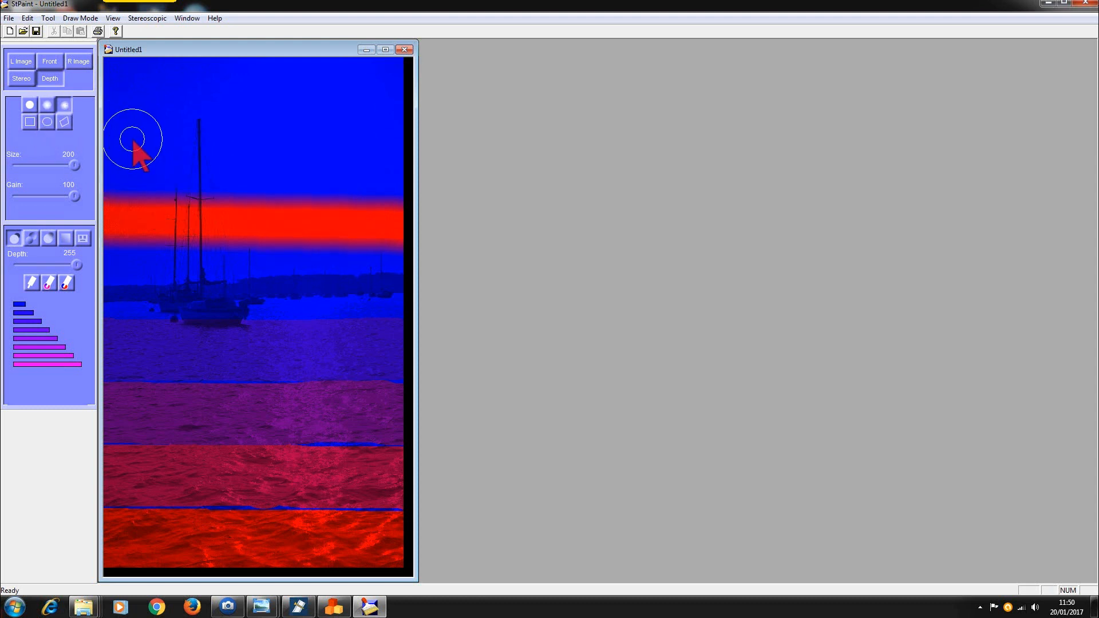
pyautogui.moveTo(113, 154); pyautogui.dragTo(392, 164)
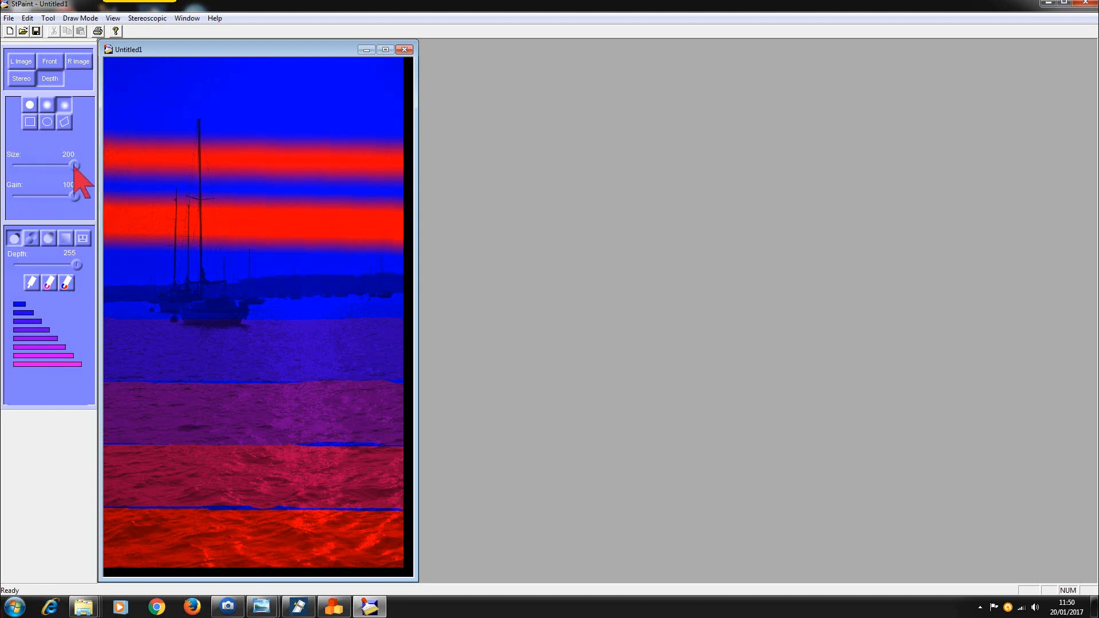
# - Set the brush size to 71 and paint a thin soft stroke high in the sky, with a shorter hard-edged stroke above it
pyautogui.moveTo(74, 166); pyautogui.dragTo(35, 166)
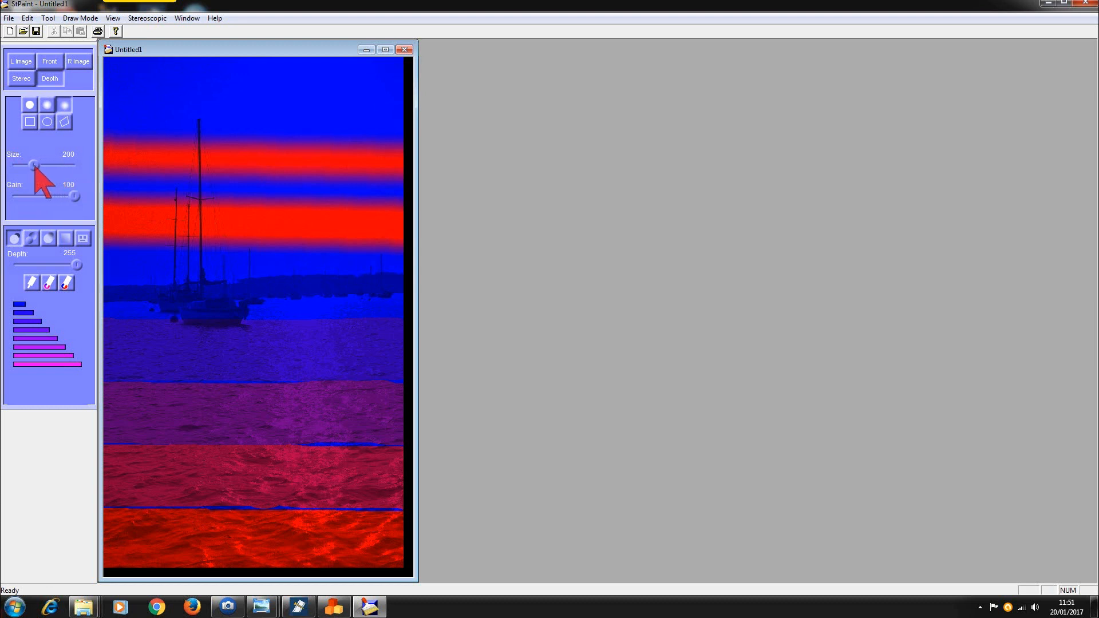
pyautogui.moveTo(111, 100); pyautogui.dragTo(349, 105)
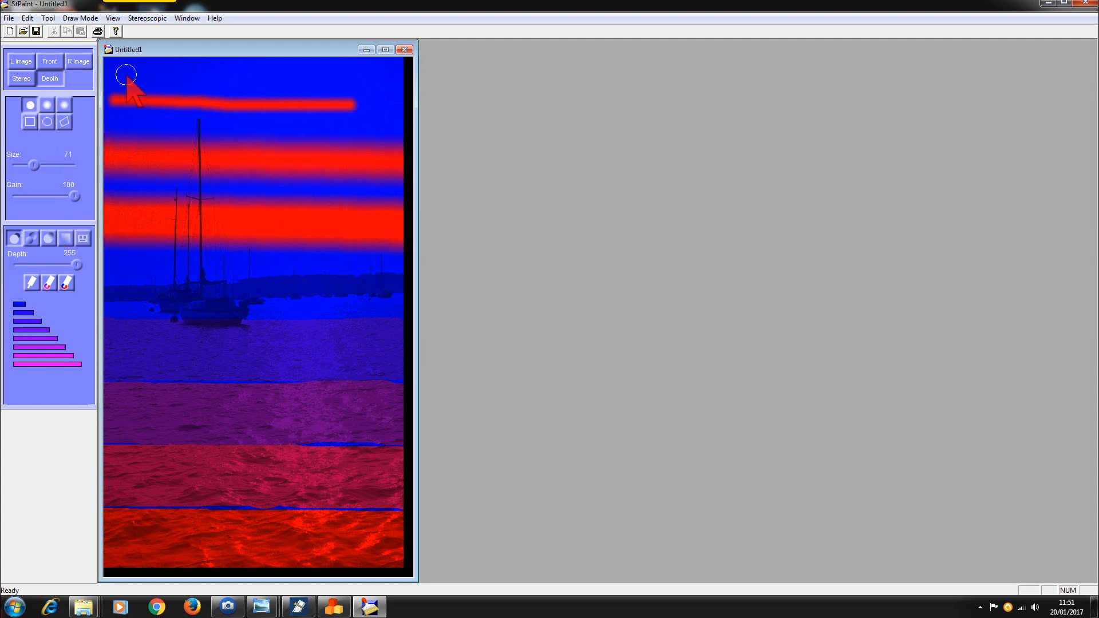
pyautogui.moveTo(127, 75); pyautogui.dragTo(253, 79)
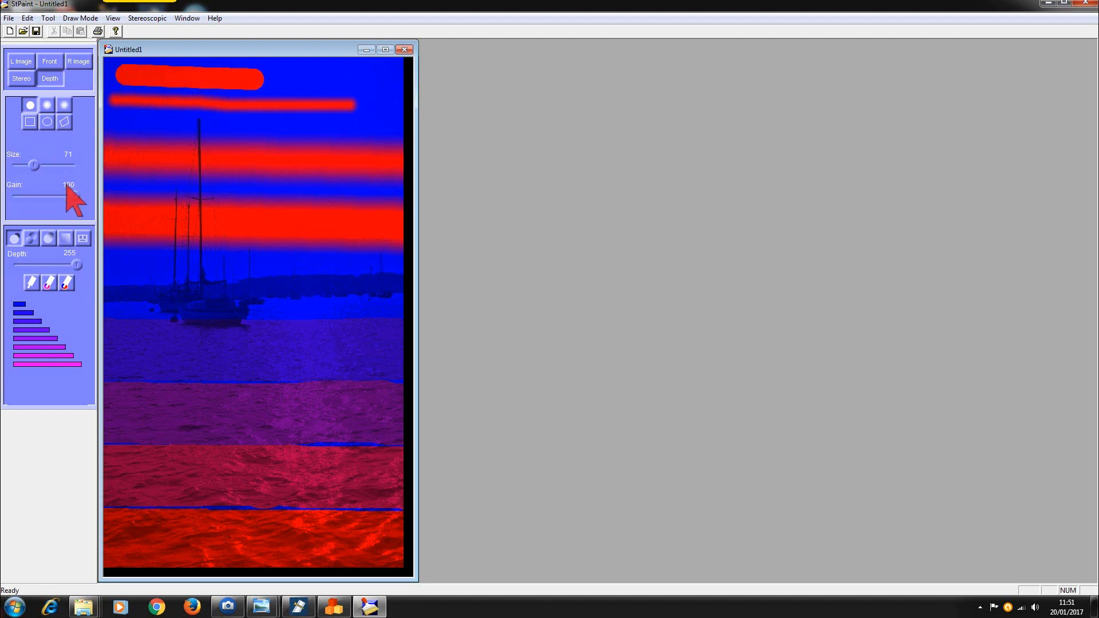
# - Paint two thin hard-edged strokes in the upper sky at depth 255, one at brush size 25 and one at size 8
pyautogui.moveTo(32, 165); pyautogui.dragTo(21, 166)
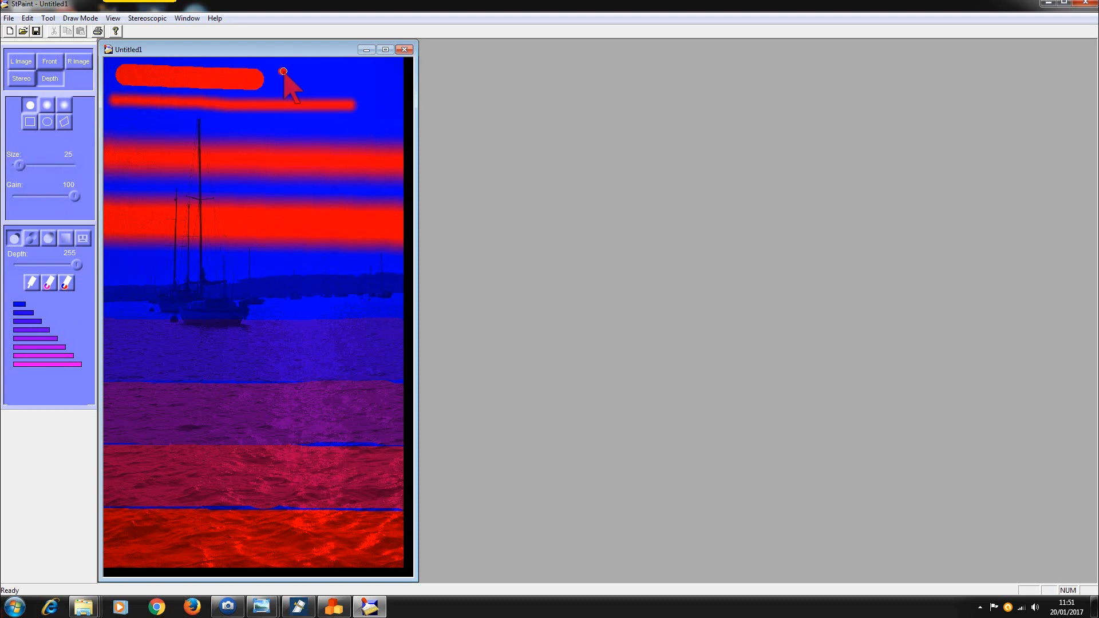
pyautogui.moveTo(281, 71); pyautogui.dragTo(362, 73)
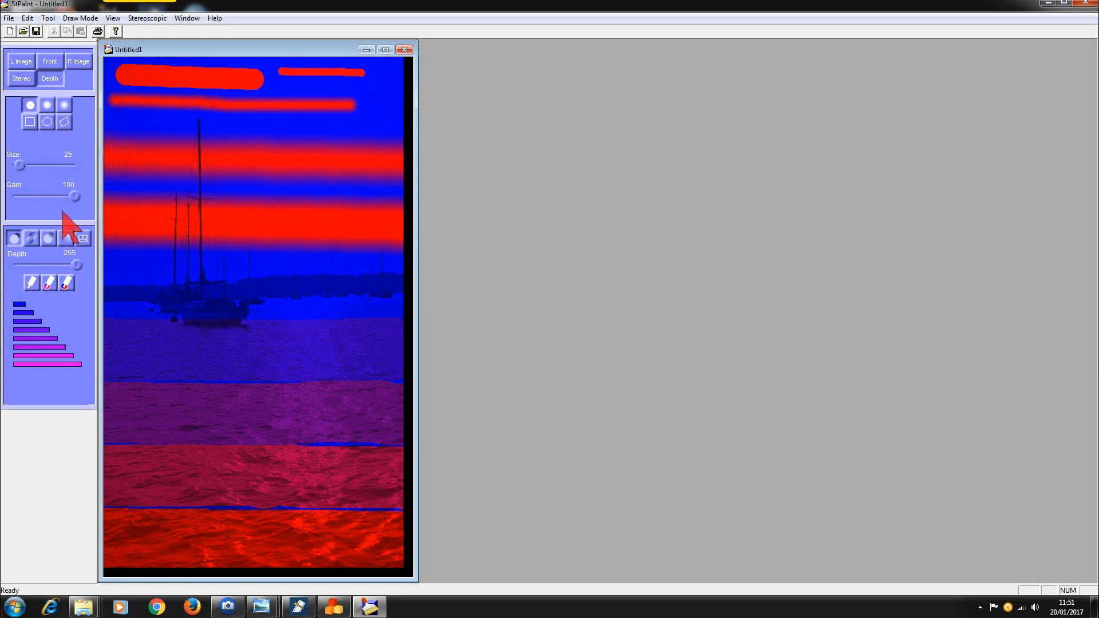
pyautogui.moveTo(19, 165); pyautogui.dragTo(14, 165)
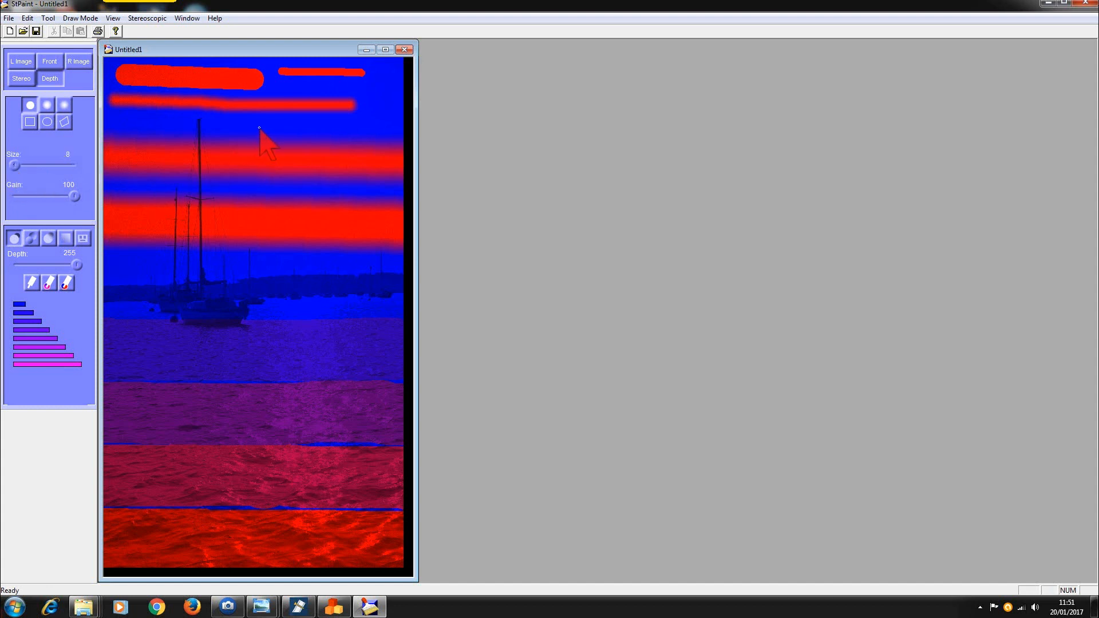
pyautogui.moveTo(259, 127); pyautogui.dragTo(329, 130)
# - Paint parts of the main boat's mast with the size 8 hard brush at depth 255, zooming in two levels for accuracy
pyautogui.moveTo(201, 272); pyautogui.dragTo(204, 280)
pyautogui.click(112, 18)
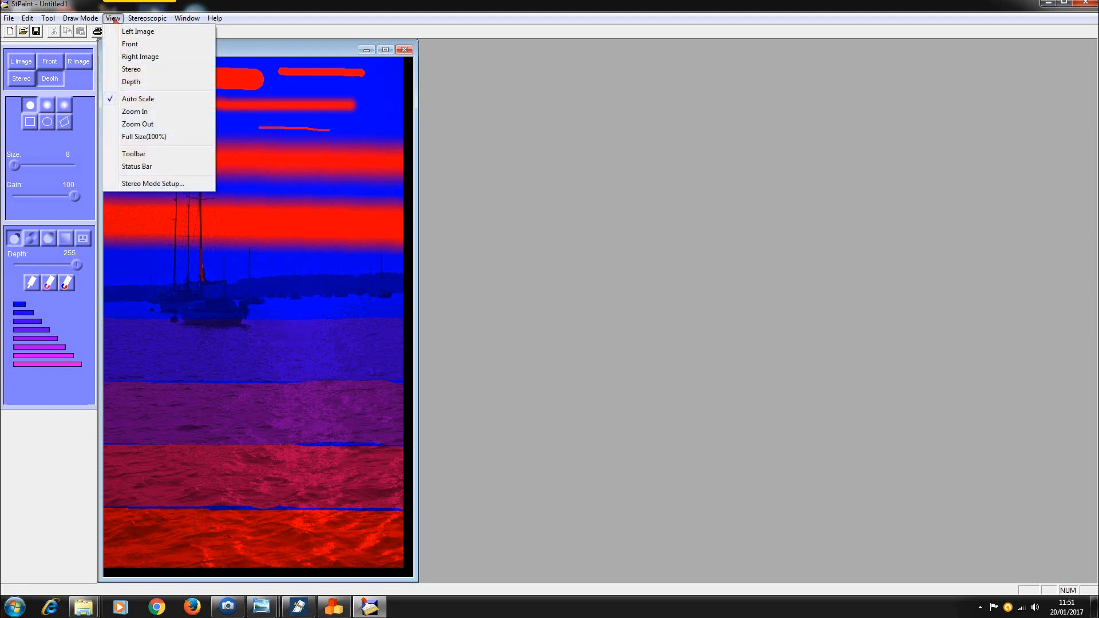
pyautogui.click(134, 112)
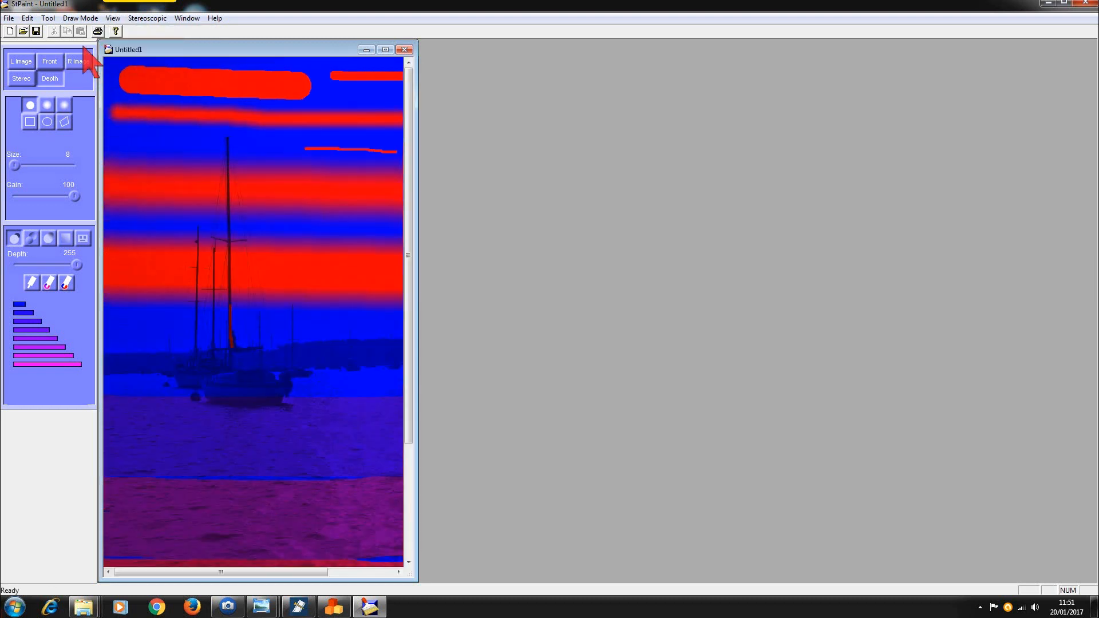
pyautogui.click(113, 18)
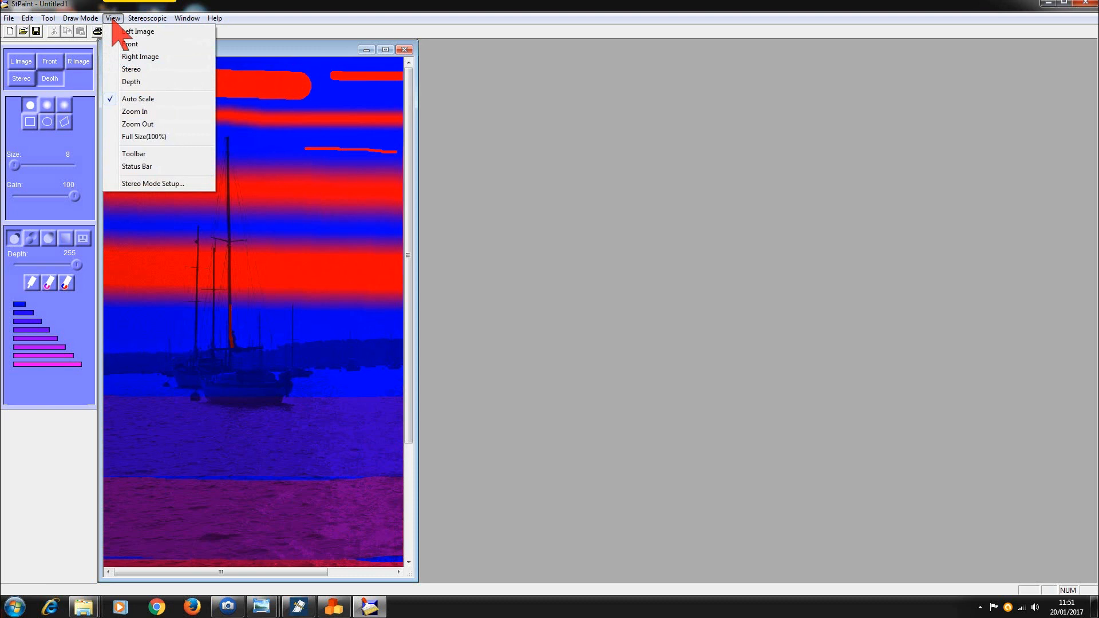
pyautogui.click(139, 112)
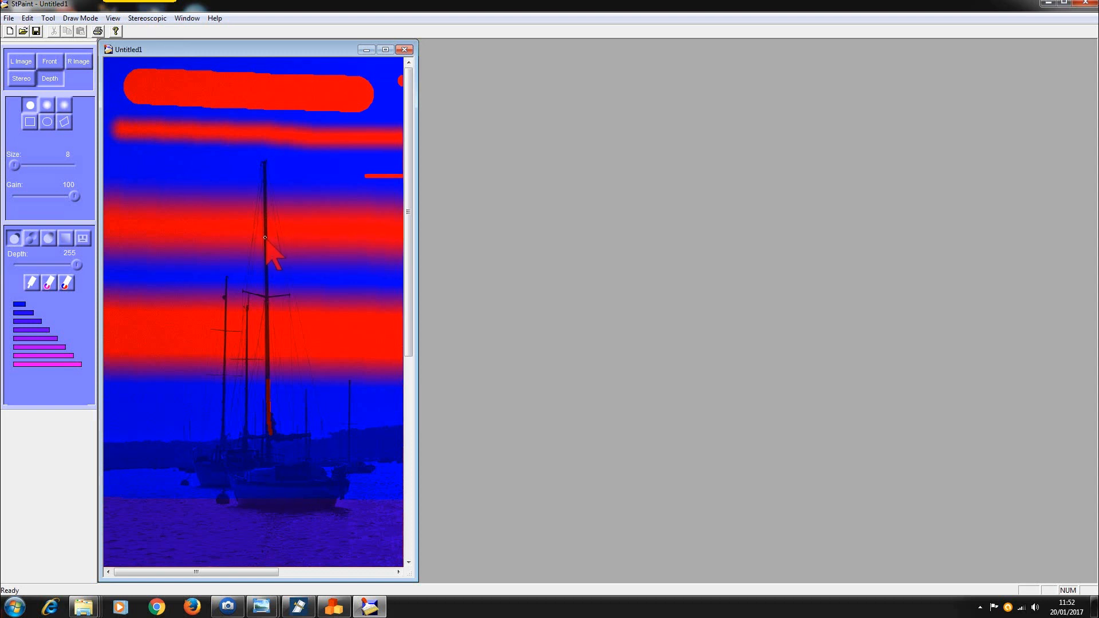
pyautogui.moveTo(264, 249); pyautogui.dragTo(267, 299)
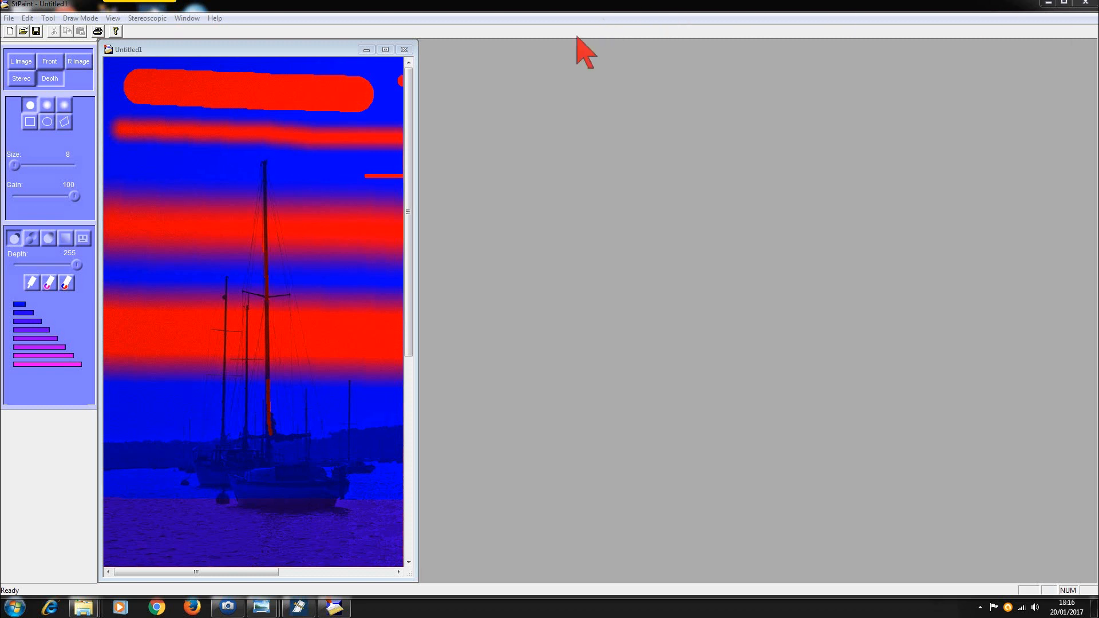
# - Sample the painted depth from the lower red sky band, its soft lower edge, and the water below the boats
pyautogui.click(30, 105)
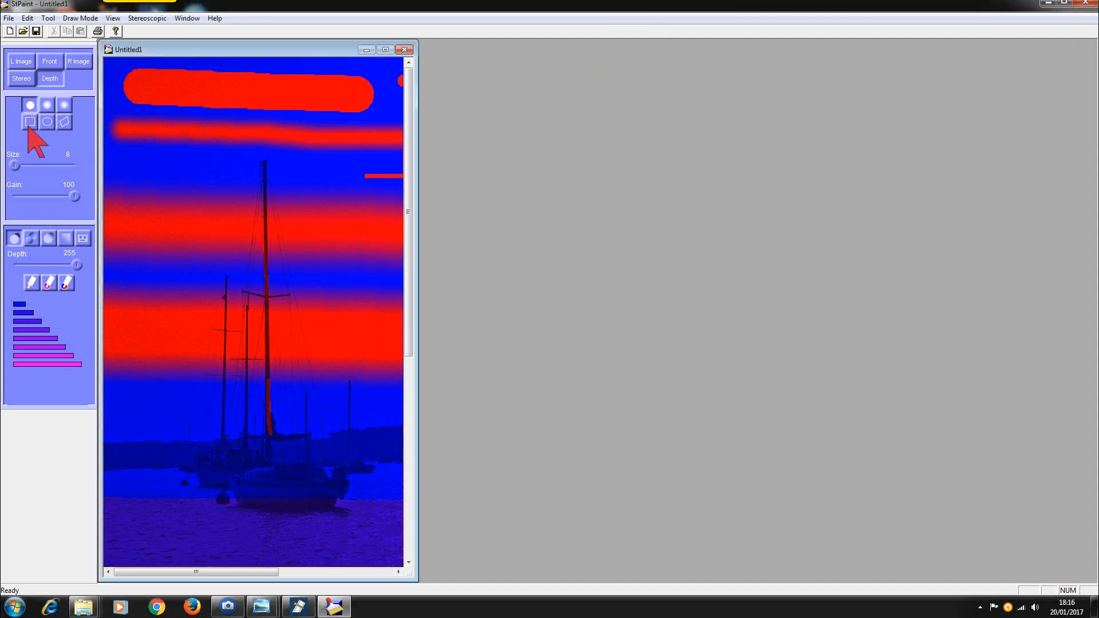
pyautogui.click(31, 283)
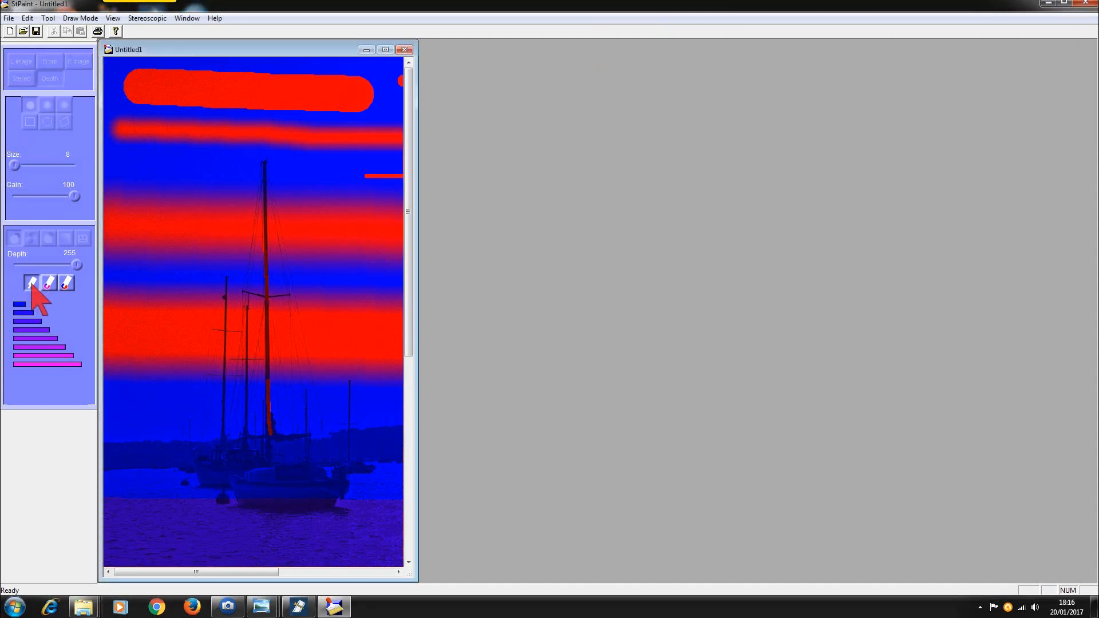
pyautogui.click(182, 336)
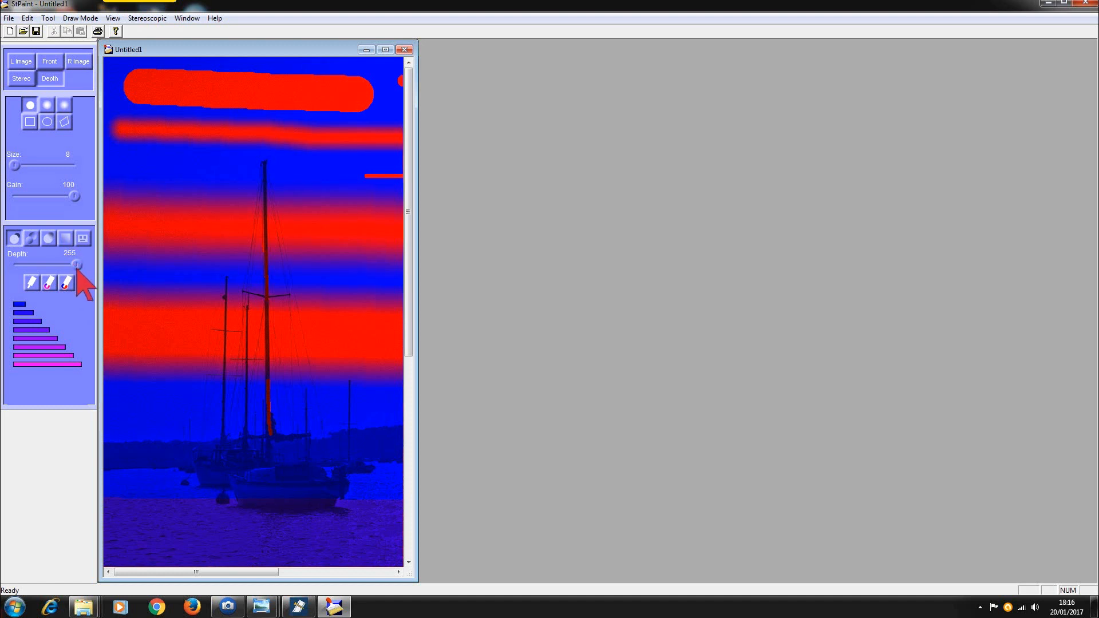
pyautogui.click(32, 283)
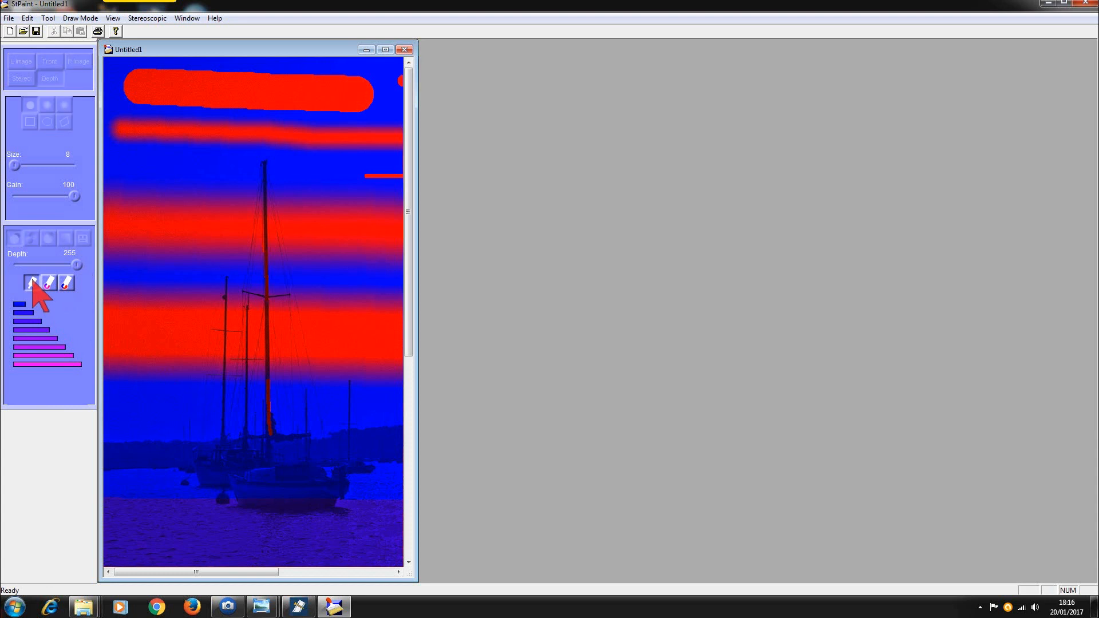
pyautogui.click(172, 371)
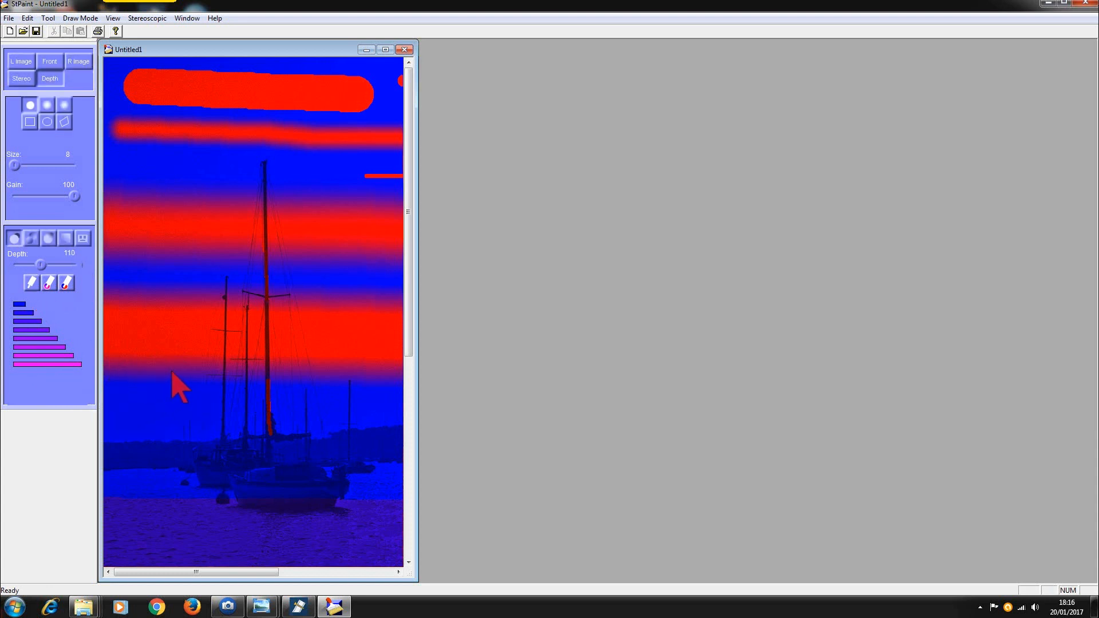
pyautogui.click(31, 282)
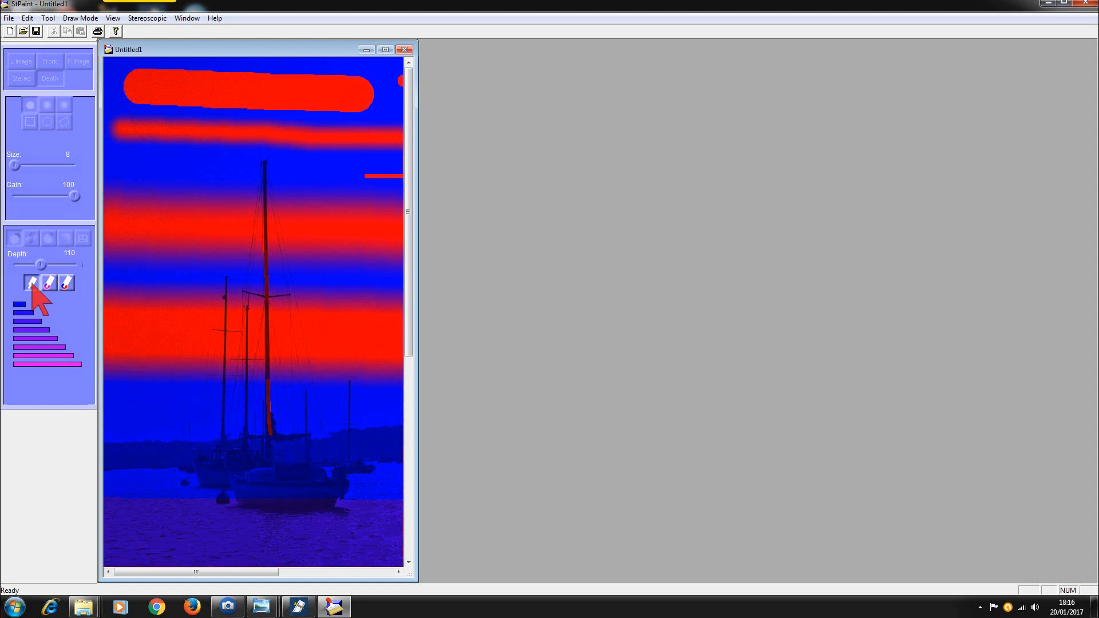
pyautogui.click(167, 524)
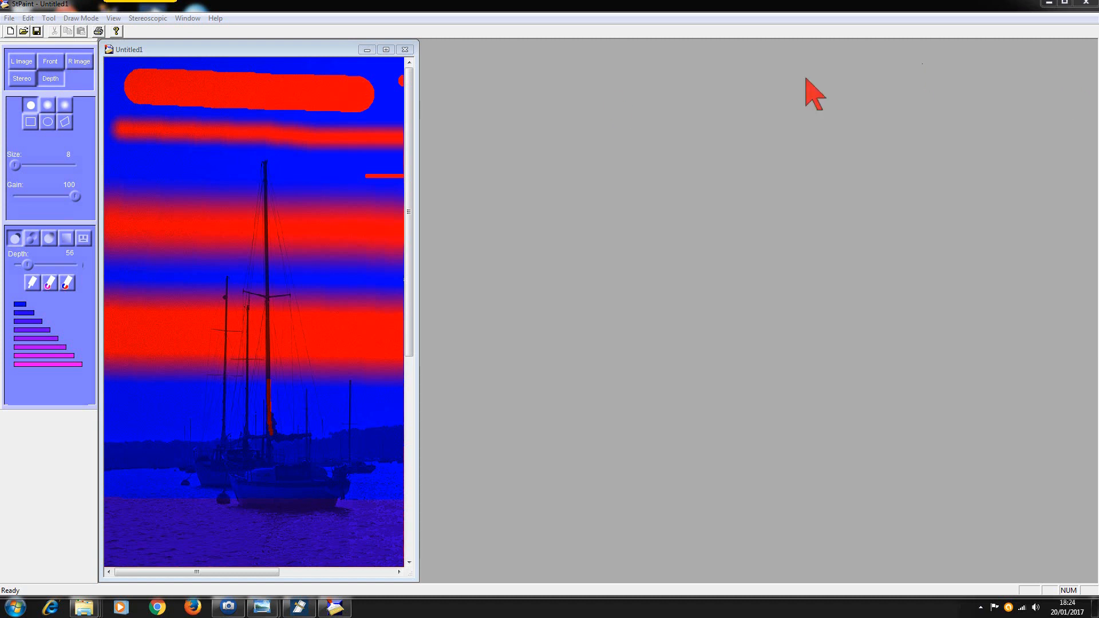
# - Close the practice document without saving and open boat 003_L.jpg from the Boat folder
pyautogui.click(408, 50)
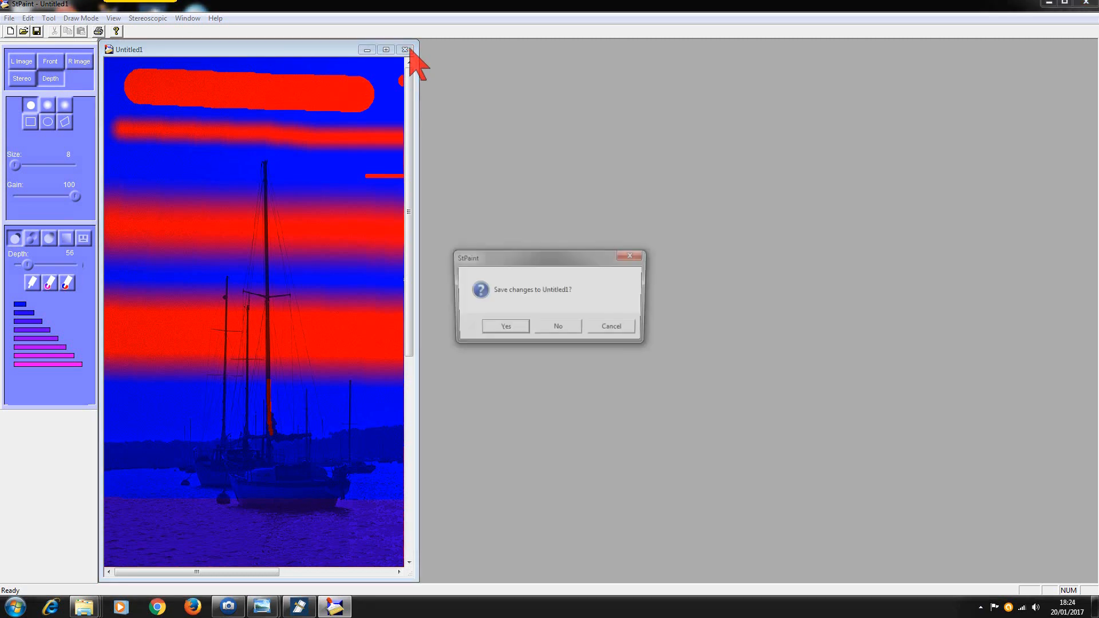
pyautogui.click(558, 328)
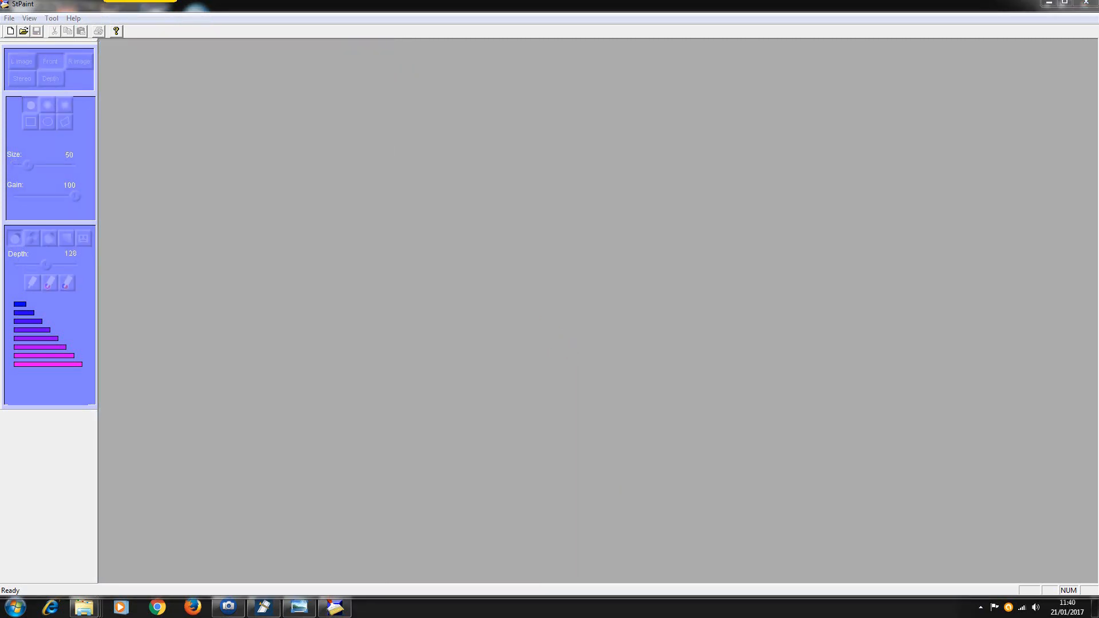
pyautogui.click(8, 19)
pyautogui.click(24, 33)
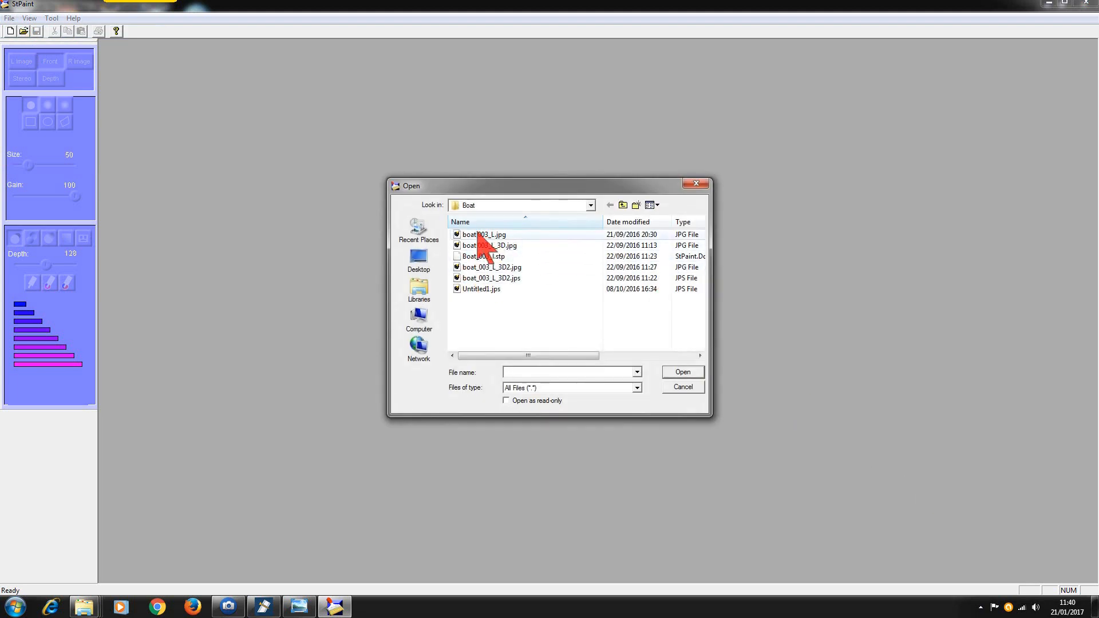
pyautogui.click(478, 235)
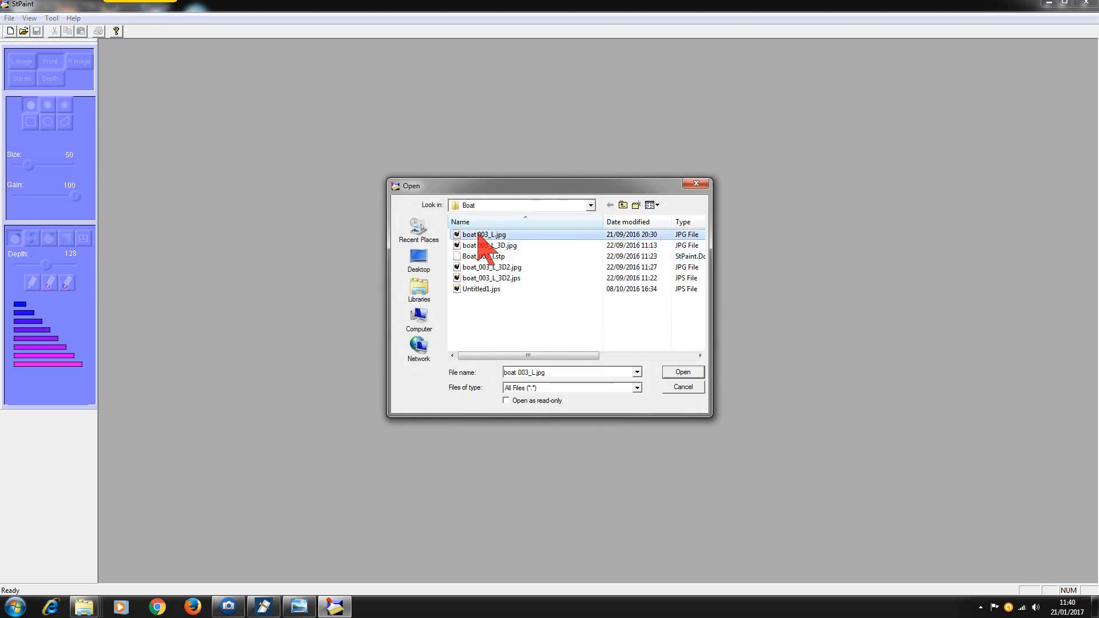
pyautogui.doubleClick(478, 234)
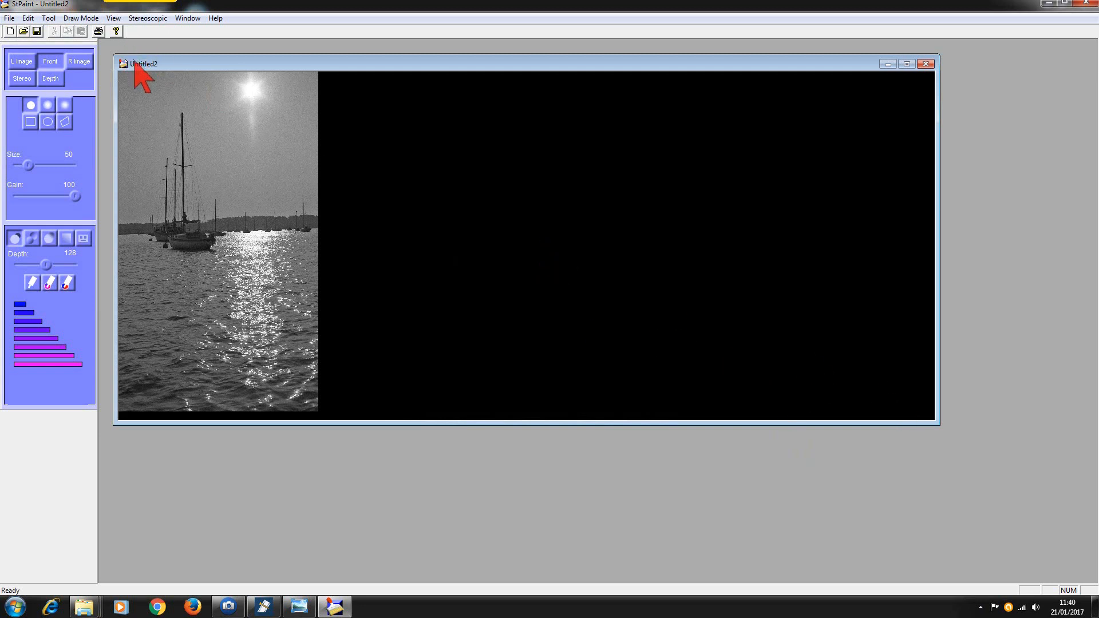
# - Move and resize the picture window to fit the portrait photo, and view boat sketch001.jpg in Windows Photo Viewer
pyautogui.moveTo(135, 63); pyautogui.dragTo(121, 47)
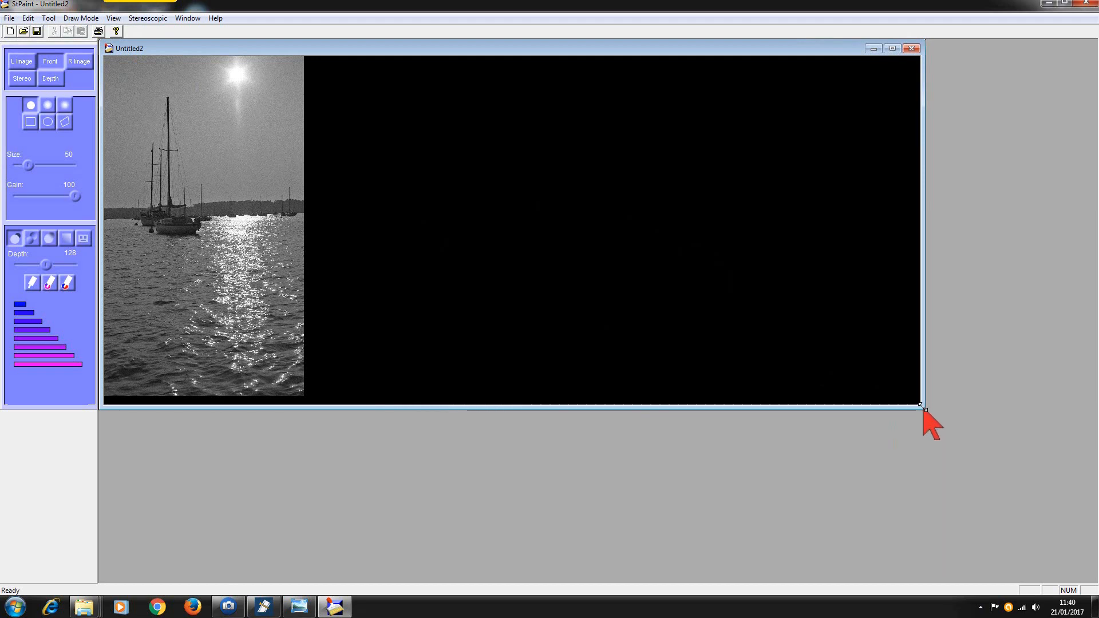
pyautogui.moveTo(921, 407); pyautogui.dragTo(414, 580)
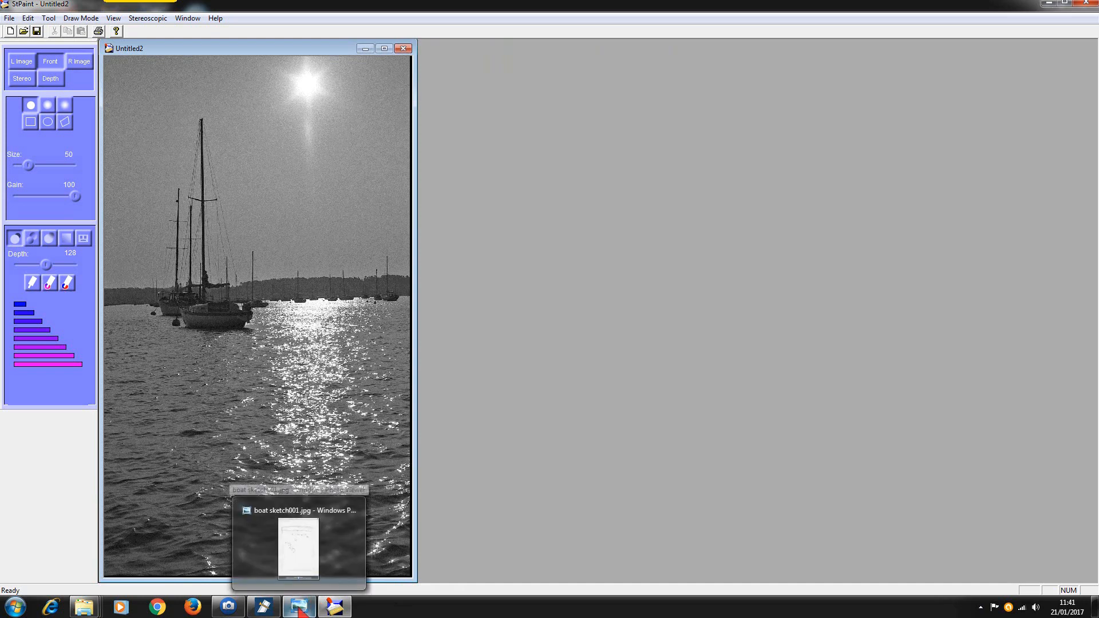
pyautogui.click(299, 609)
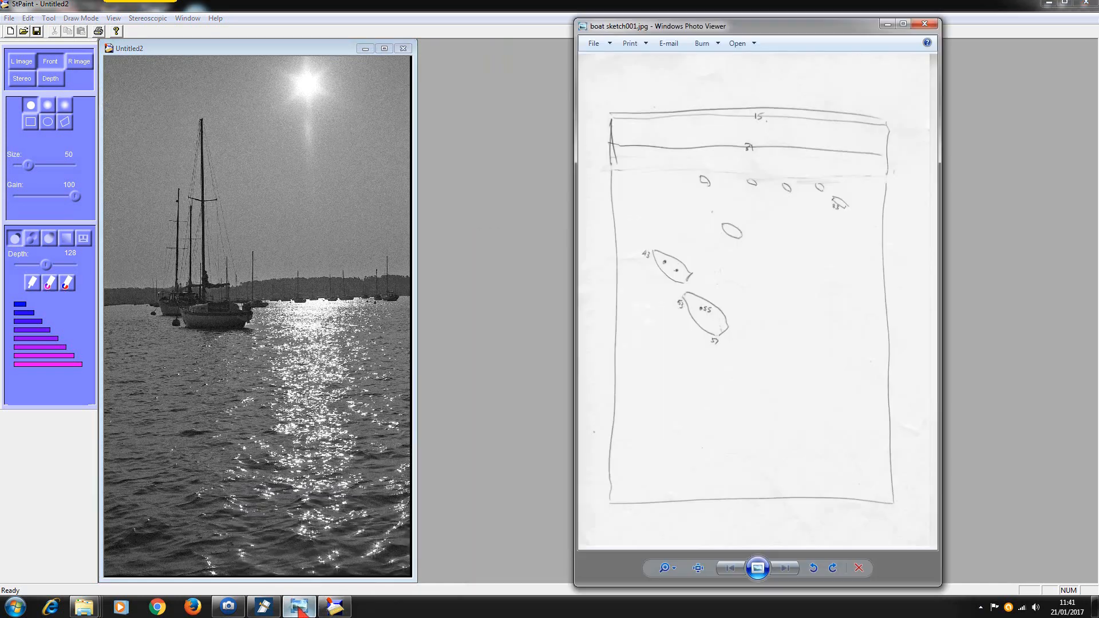
pyautogui.moveTo(322, 608)
# - Outline the water with the polygon tool in gradient depth mode, from the far shoreline down to the picture's bottom edge
pyautogui.click(64, 123)
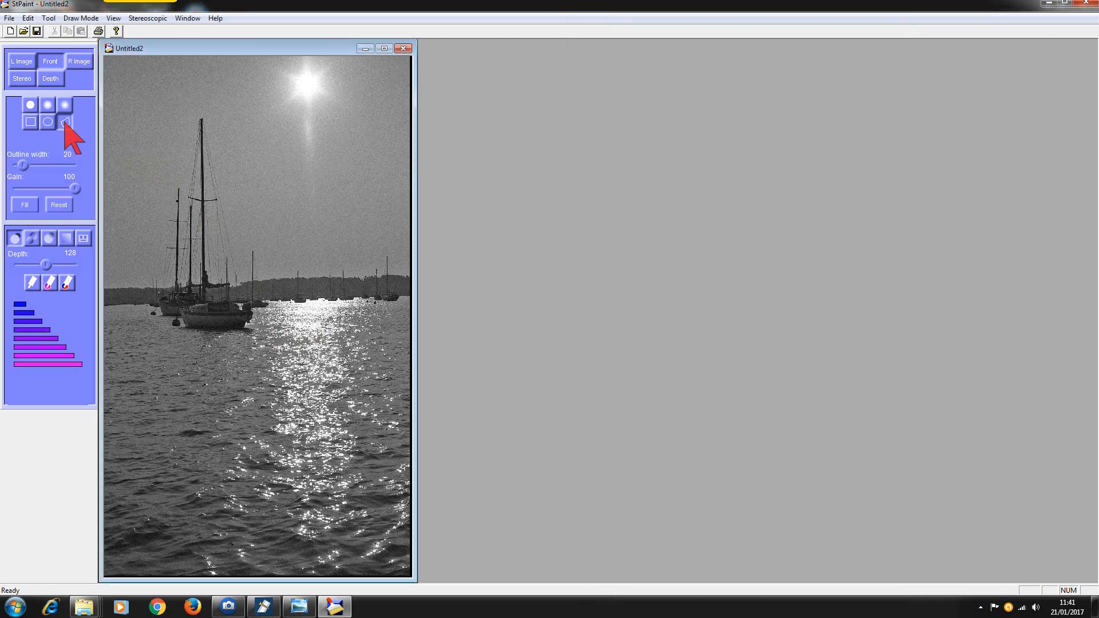
pyautogui.click(67, 239)
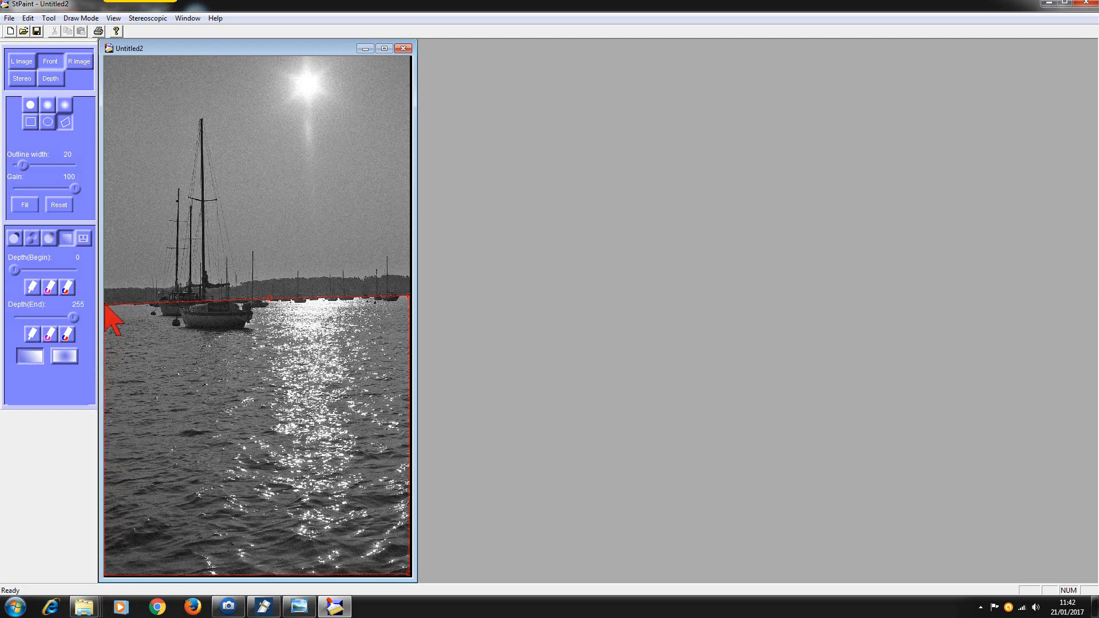
pyautogui.click(105, 304)
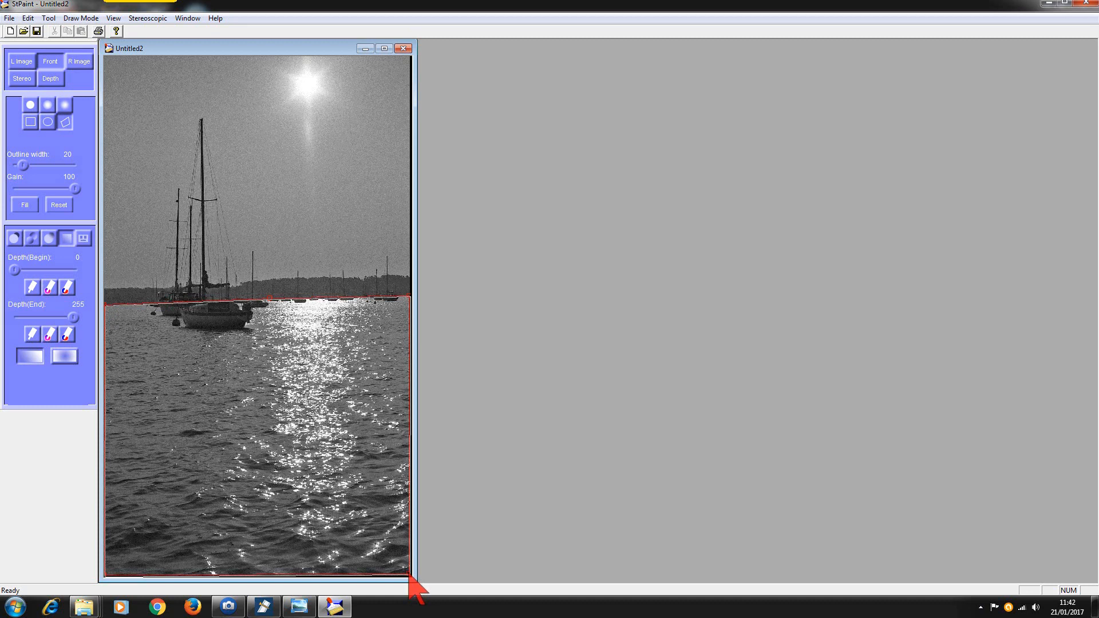
pyautogui.moveTo(410, 577); pyautogui.dragTo(410, 577)
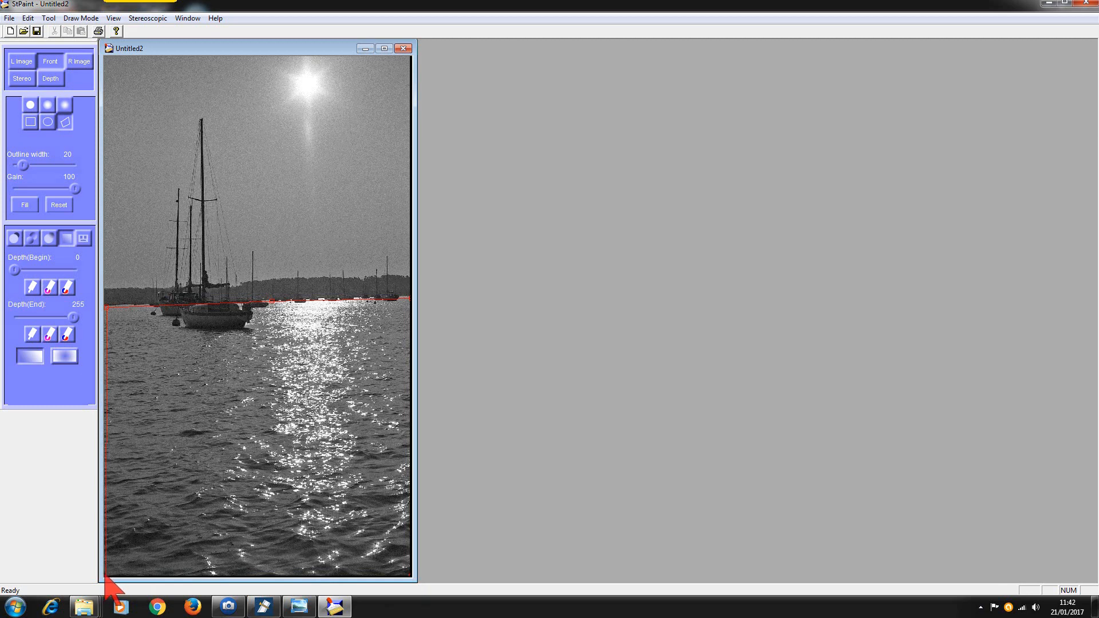
pyautogui.click(107, 308)
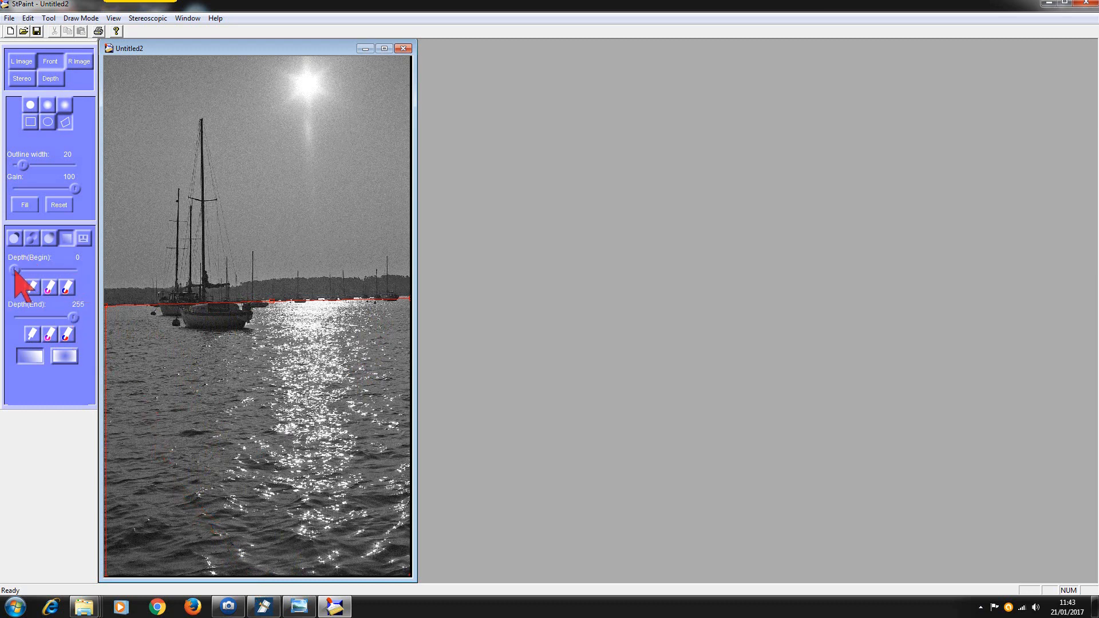
# - Set a linear depth gradient from 255 to 31, consulting the sketch, and draw its direction from the picture's bottom edge up to the shoreline
pyautogui.moveTo(14, 274); pyautogui.dragTo(82, 273)
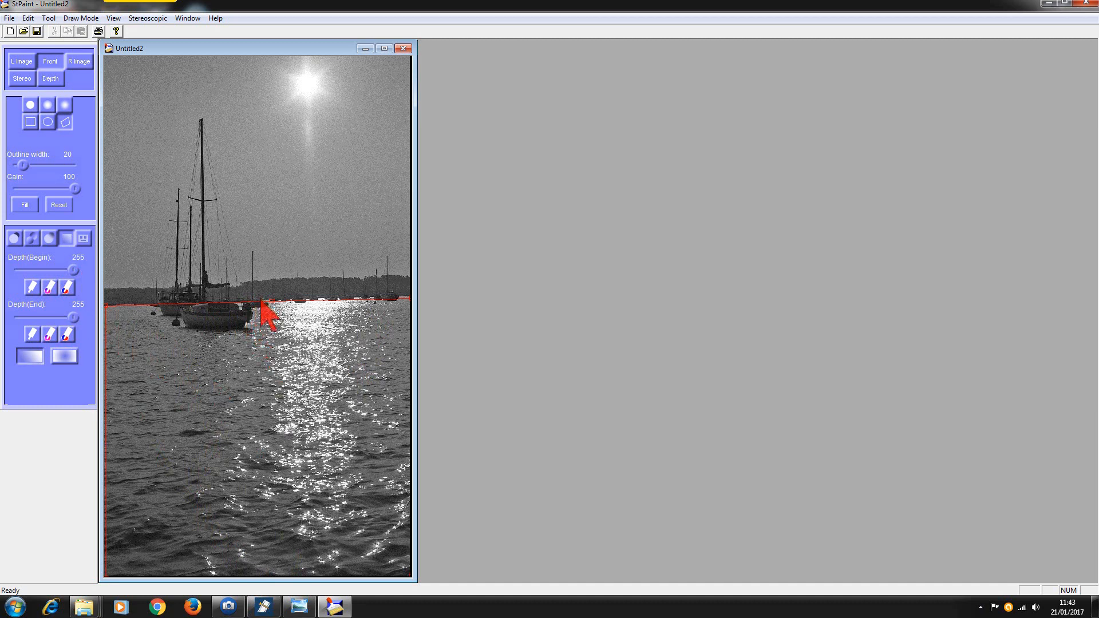
pyautogui.click(299, 606)
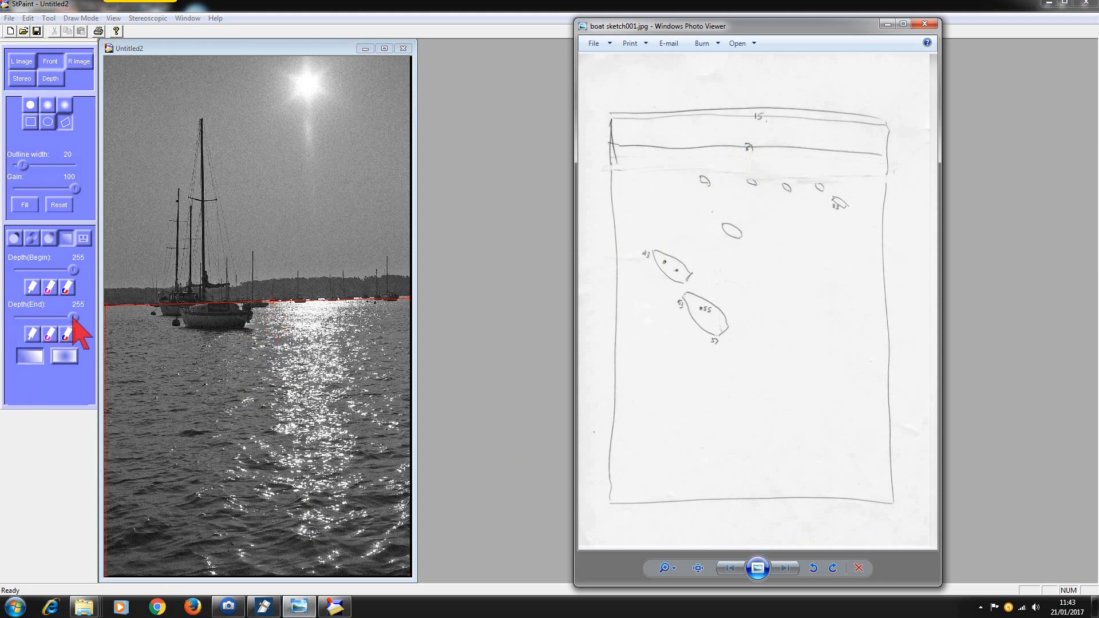
pyautogui.moveTo(71, 318); pyautogui.dragTo(23, 318)
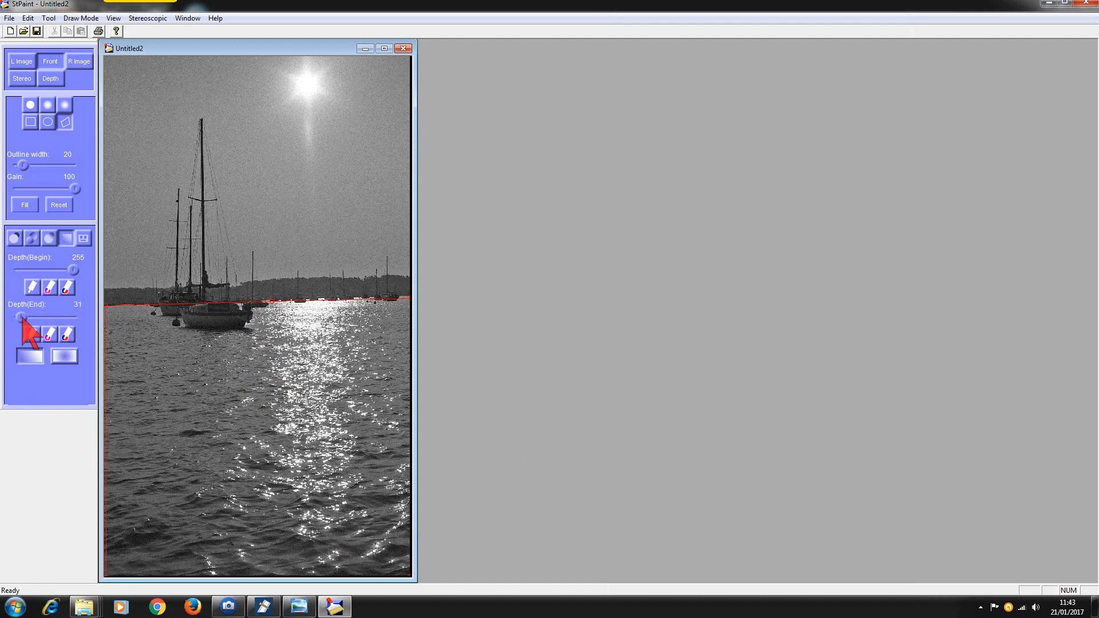
pyautogui.click(299, 606)
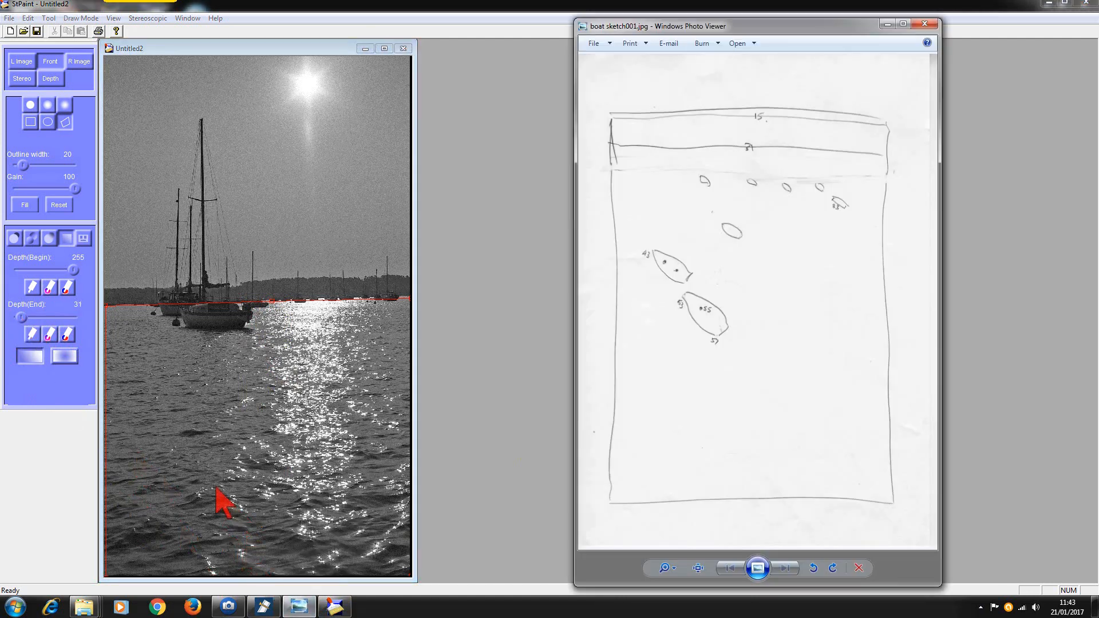
pyautogui.click(32, 356)
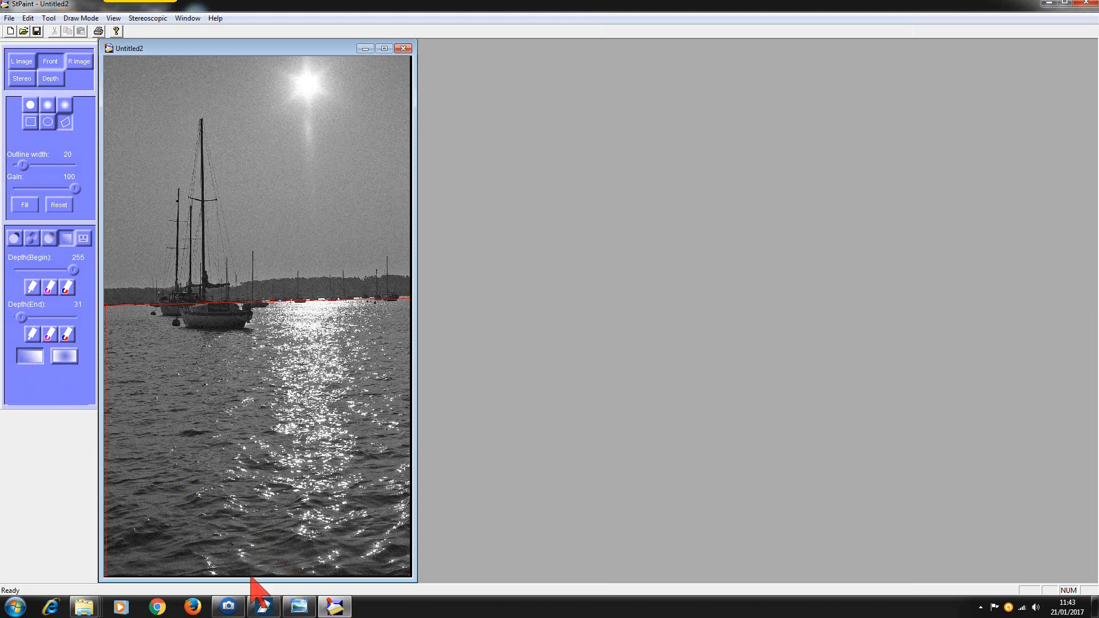
pyautogui.moveTo(250, 576); pyautogui.dragTo(256, 305)
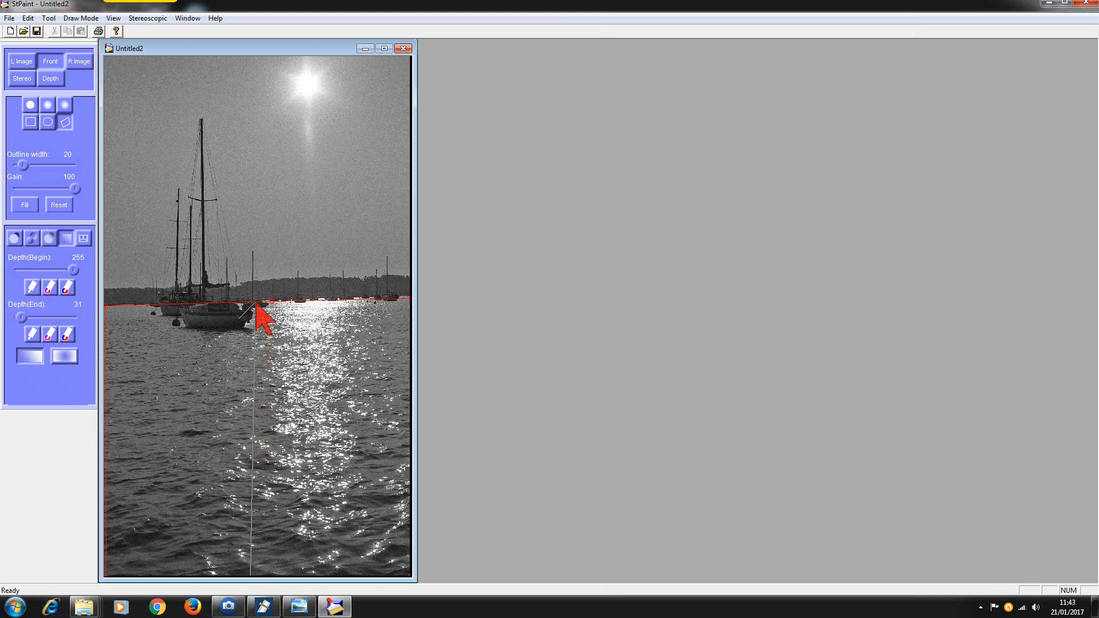
pyautogui.moveTo(256, 305); pyautogui.dragTo(256, 305)
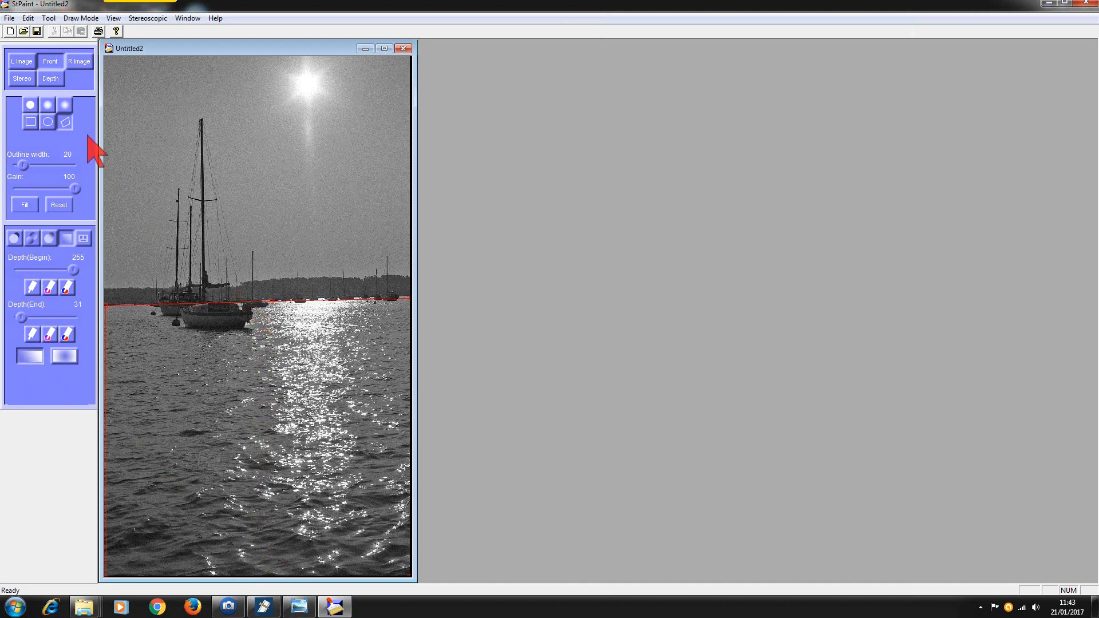
# - Fill the outlined water with the 255-to-31 gradient in the depth view, check the boat sketch, and clear the outline
pyautogui.click(50, 79)
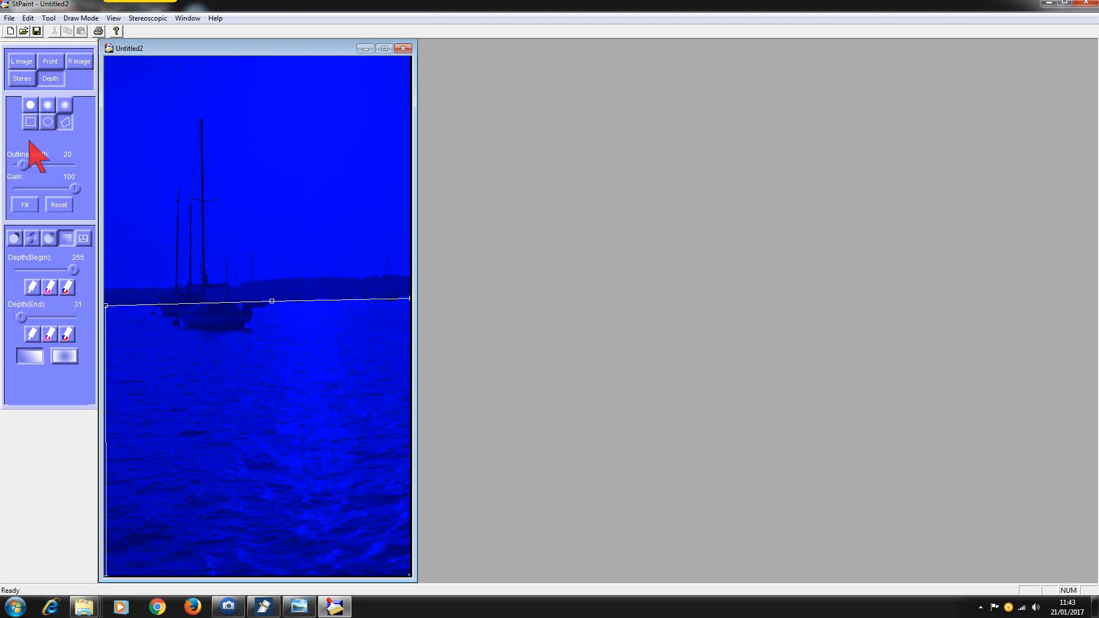
pyautogui.click(25, 206)
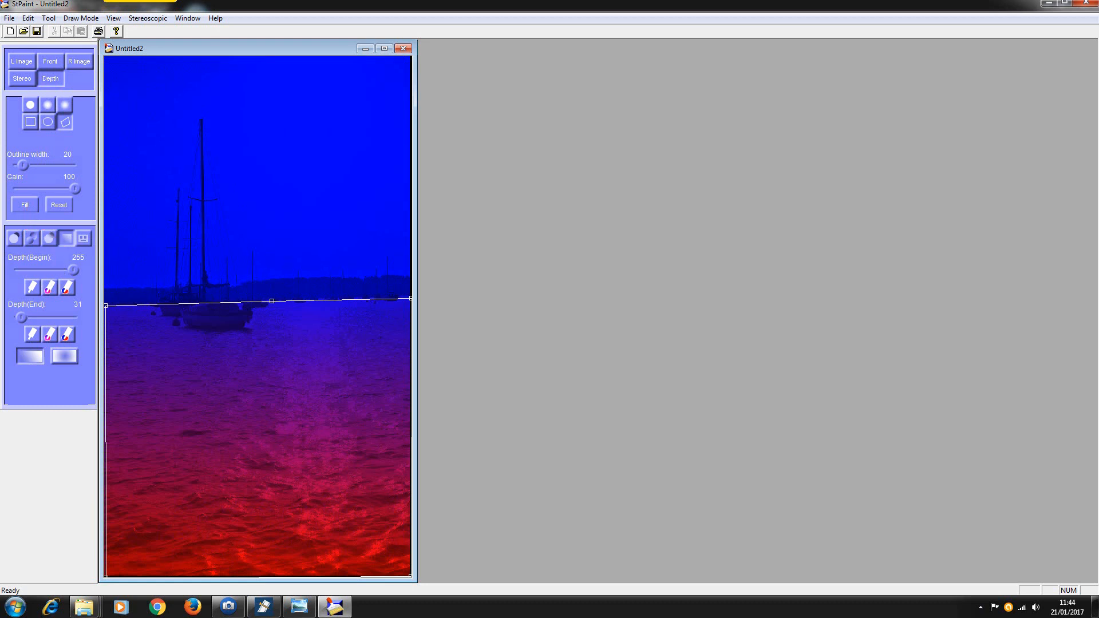
pyautogui.click(301, 606)
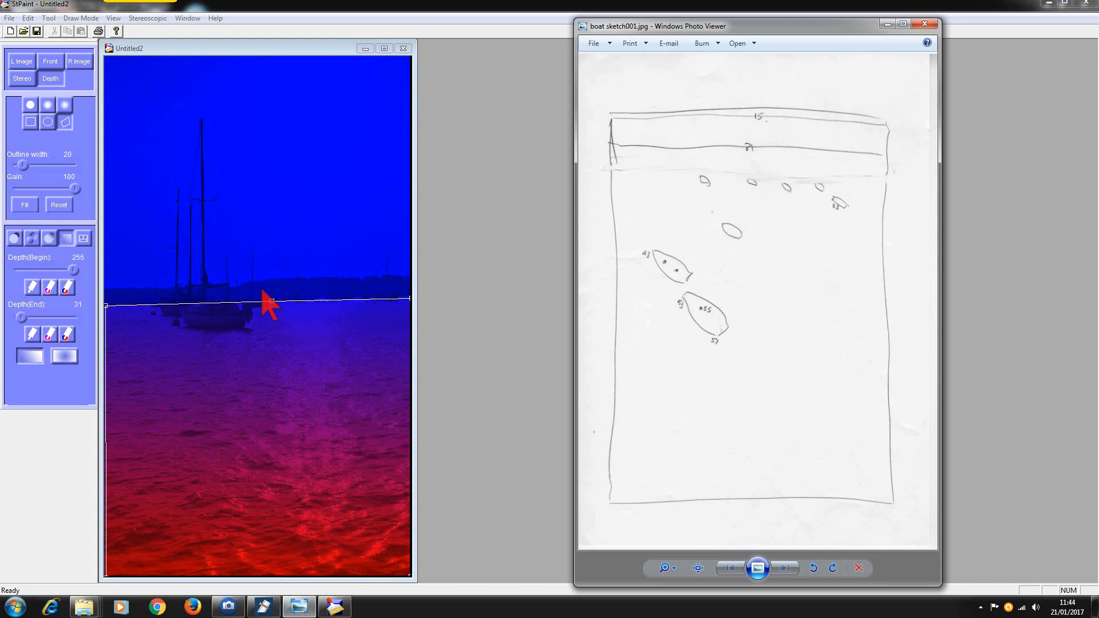
pyautogui.click(60, 207)
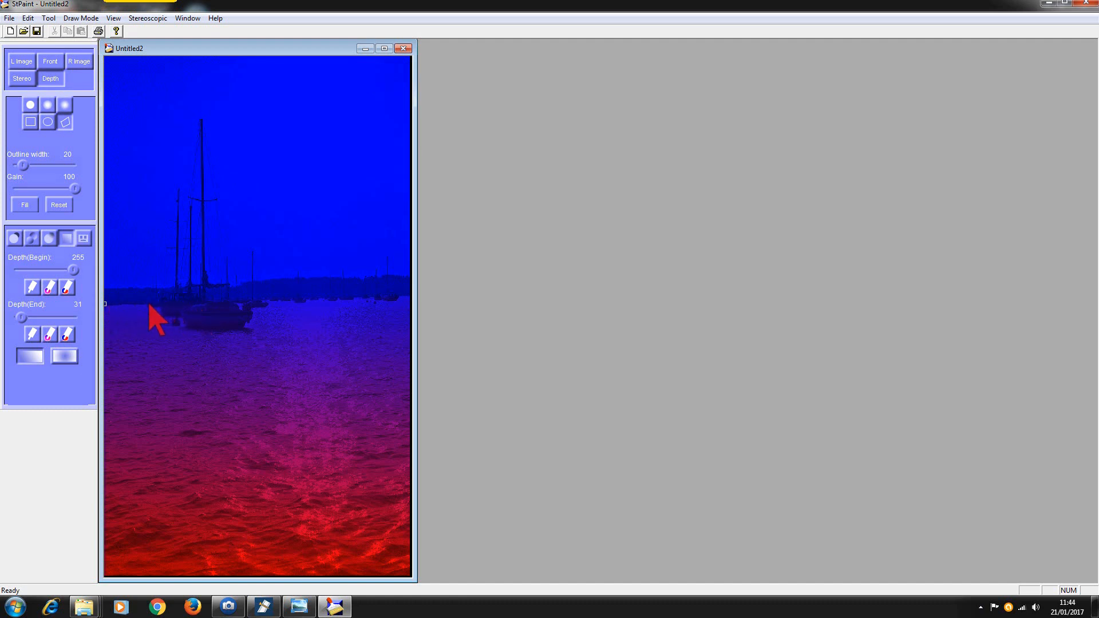
# - Outline the distant land strip with a polygon running along the waterline and back along the top of the hills
pyautogui.click(267, 299)
pyautogui.click(349, 296)
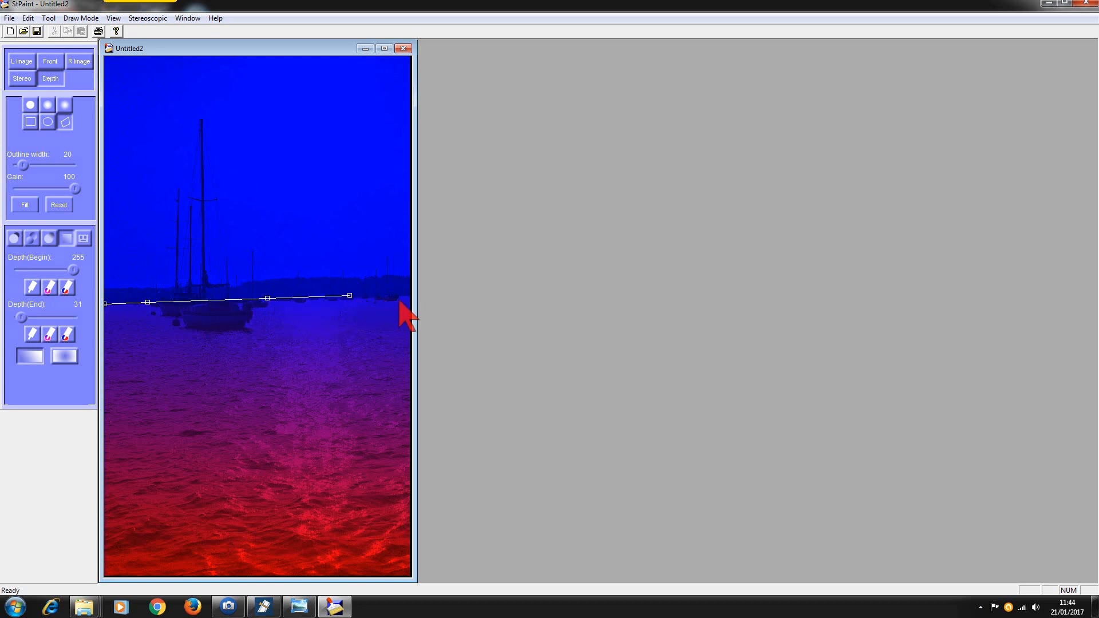
pyautogui.click(409, 295)
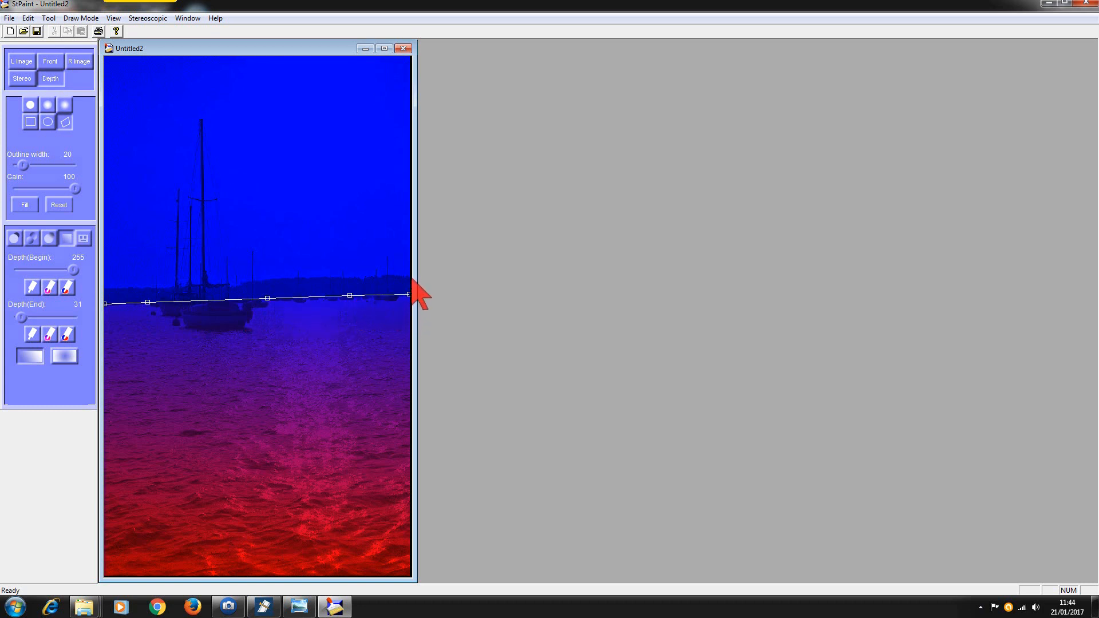
pyautogui.click(409, 275)
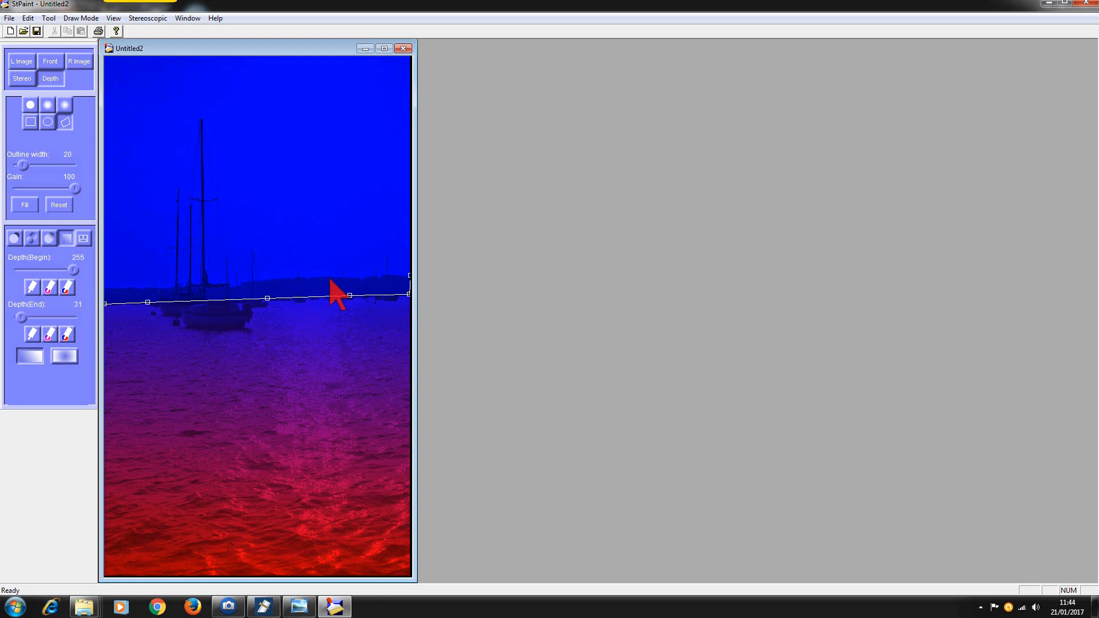
pyautogui.click(328, 277)
pyautogui.click(274, 277)
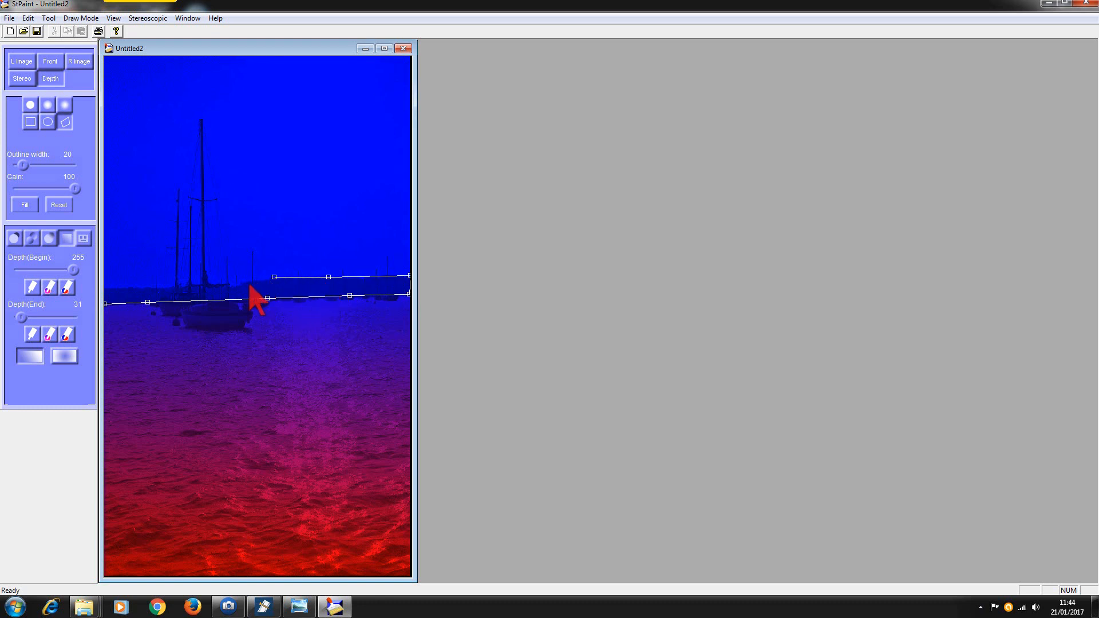
pyautogui.click(243, 281)
pyautogui.click(243, 284)
pyautogui.click(229, 285)
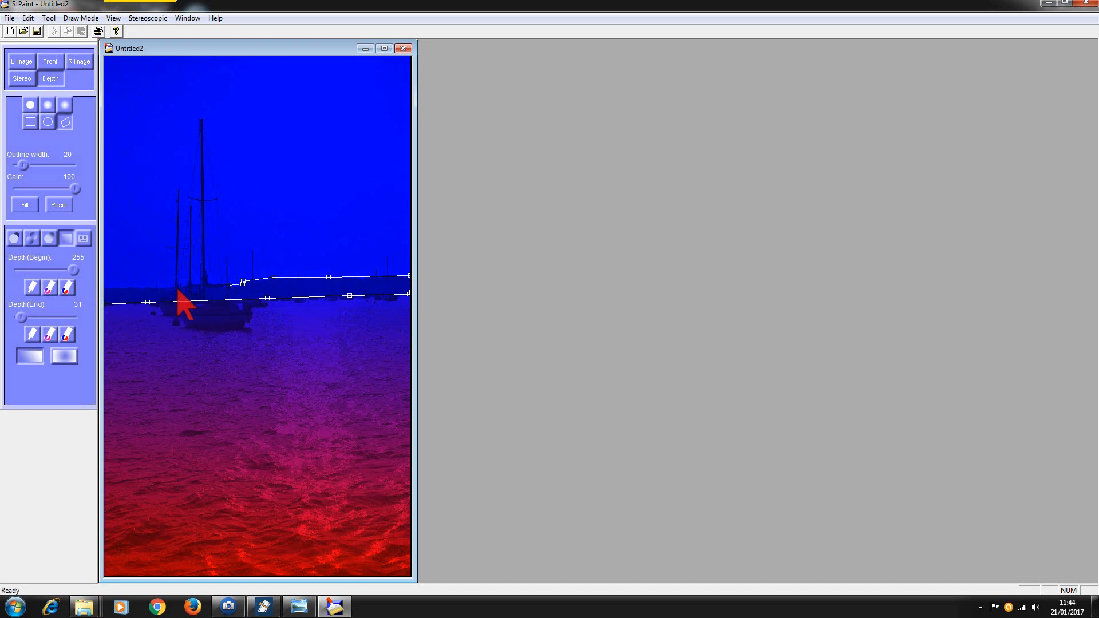
pyautogui.click(161, 287)
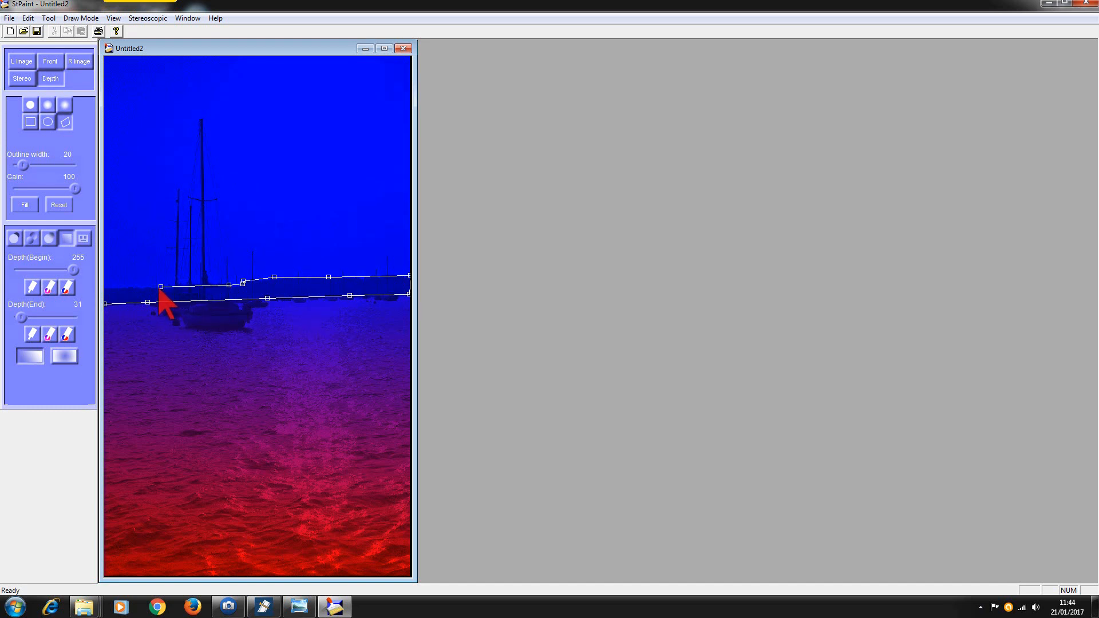
pyautogui.click(121, 285)
pyautogui.click(106, 304)
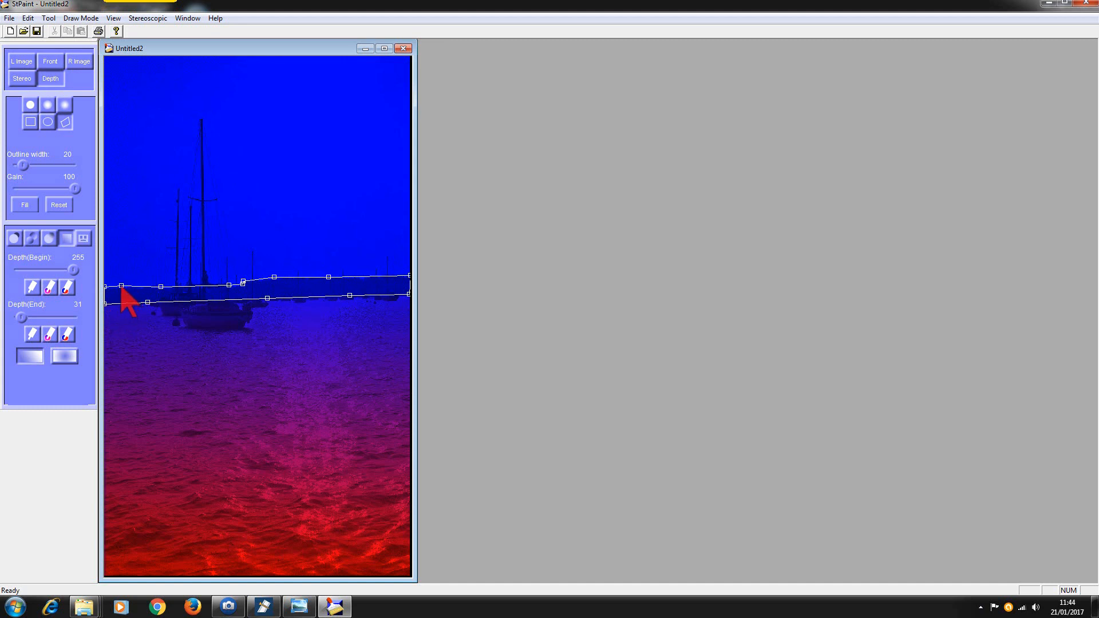
# - Refine the land outline's upper vertex near the picture's left edge, checking it against the front image
pyautogui.moveTo(122, 285); pyautogui.dragTo(120, 285)
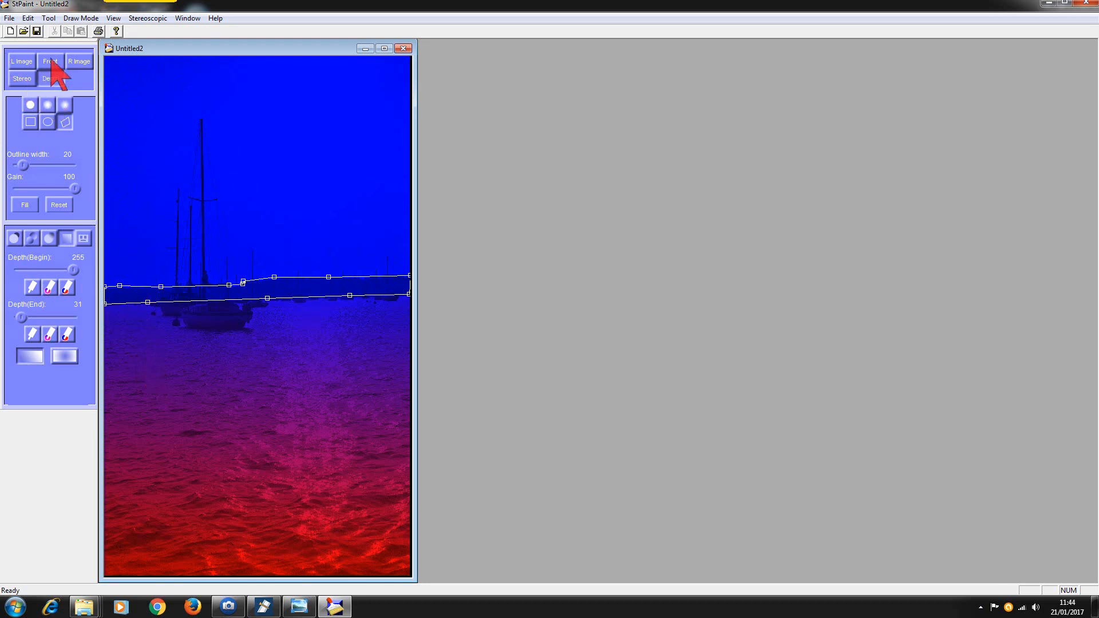
pyautogui.click(50, 61)
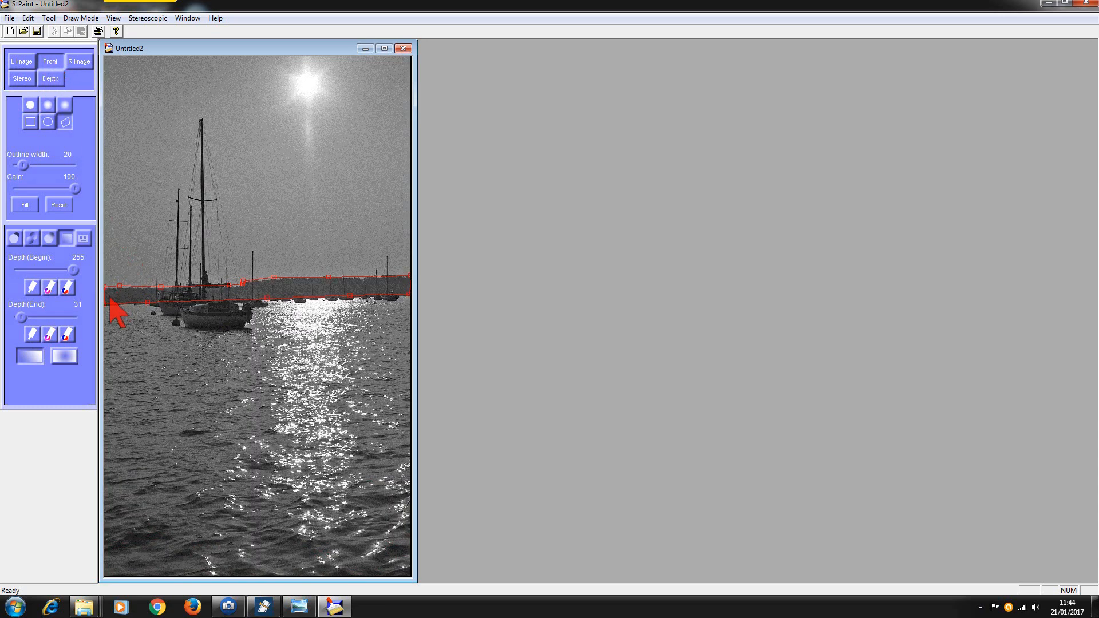
pyautogui.moveTo(120, 285); pyautogui.dragTo(119, 286)
# - Fill the land strip with a linear depth gradient from 15 to 31, directed from its top to the waterline, and clear the outline
pyautogui.click(299, 607)
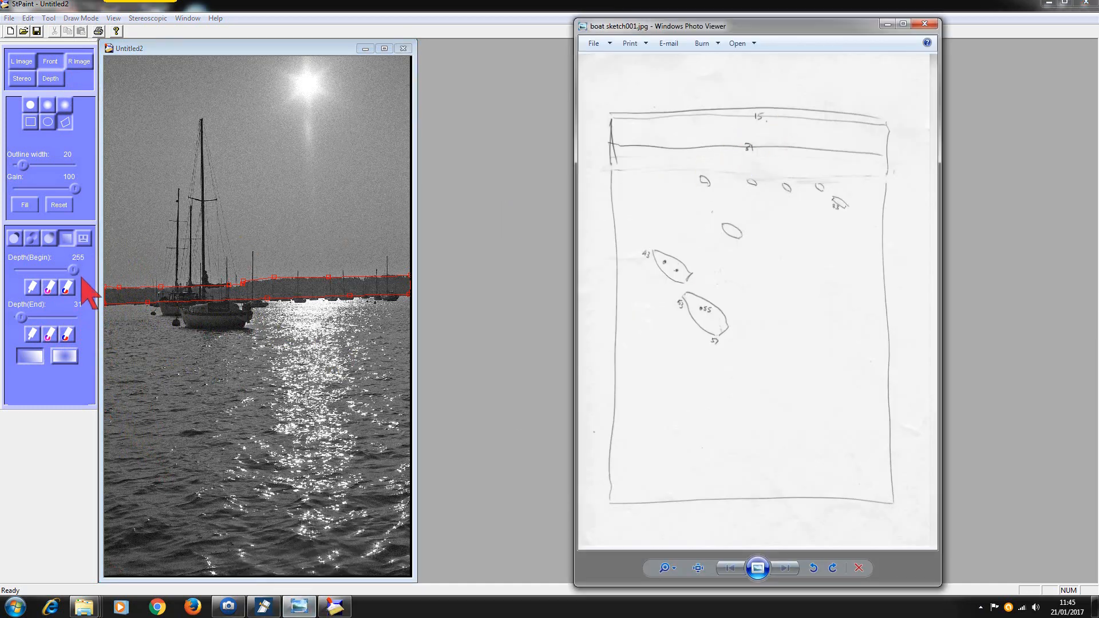
pyautogui.moveTo(73, 271); pyautogui.dragTo(20, 273)
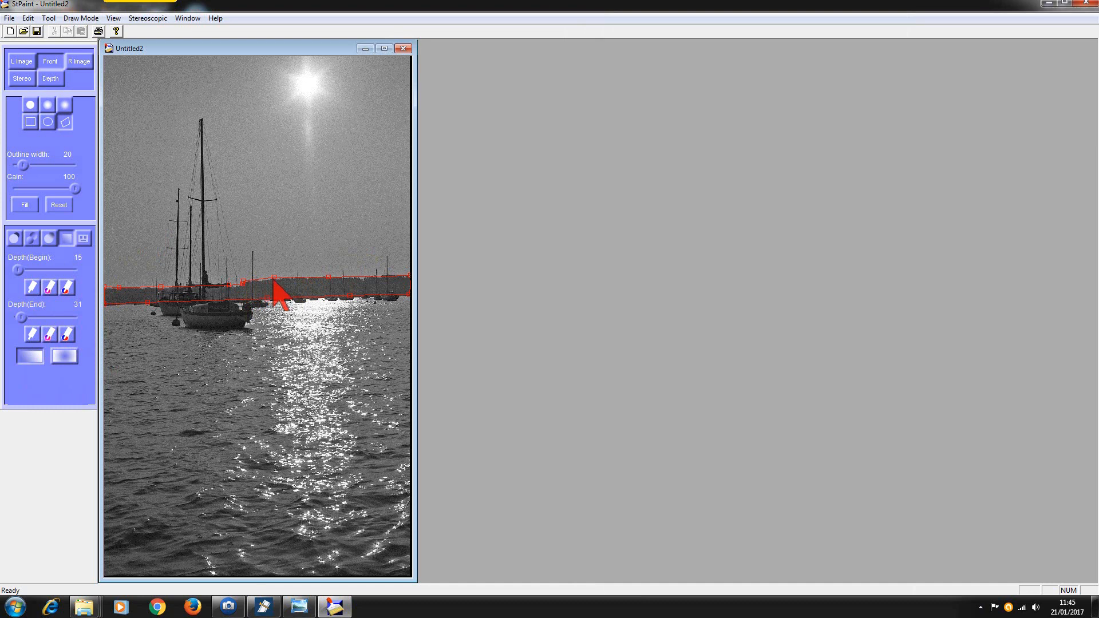
pyautogui.moveTo(273, 278); pyautogui.dragTo(272, 300)
pyautogui.click(50, 79)
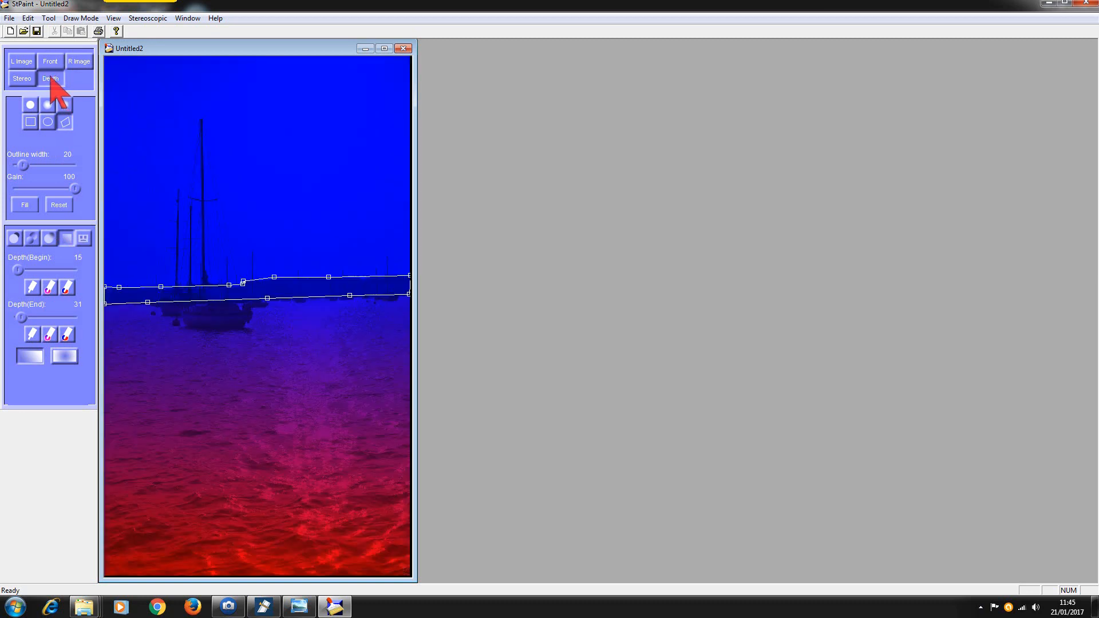
pyautogui.click(25, 205)
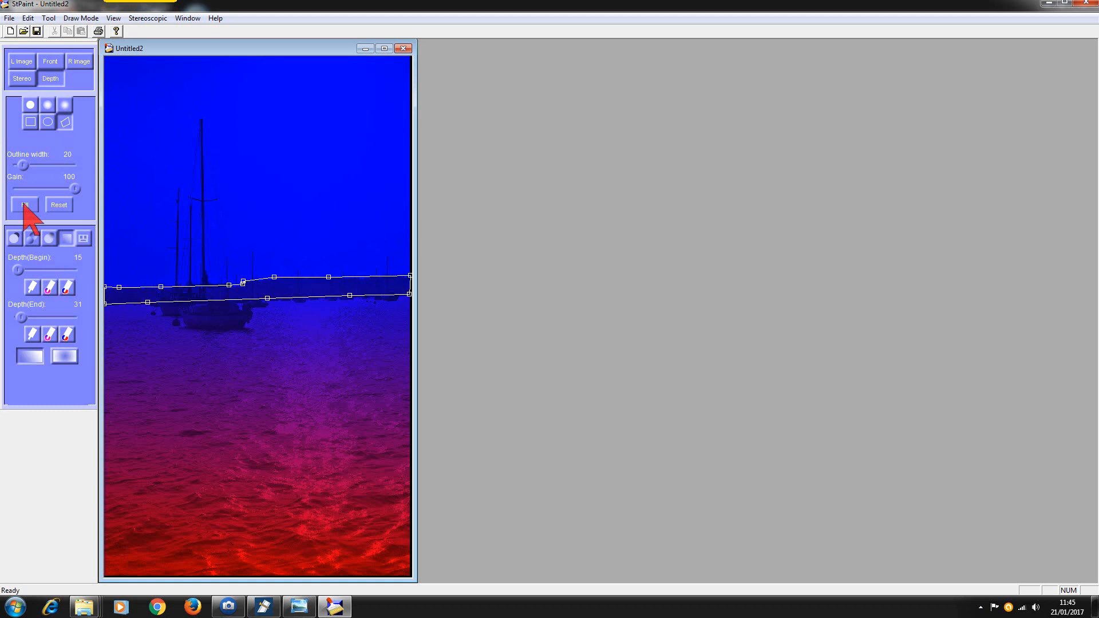
pyautogui.click(59, 205)
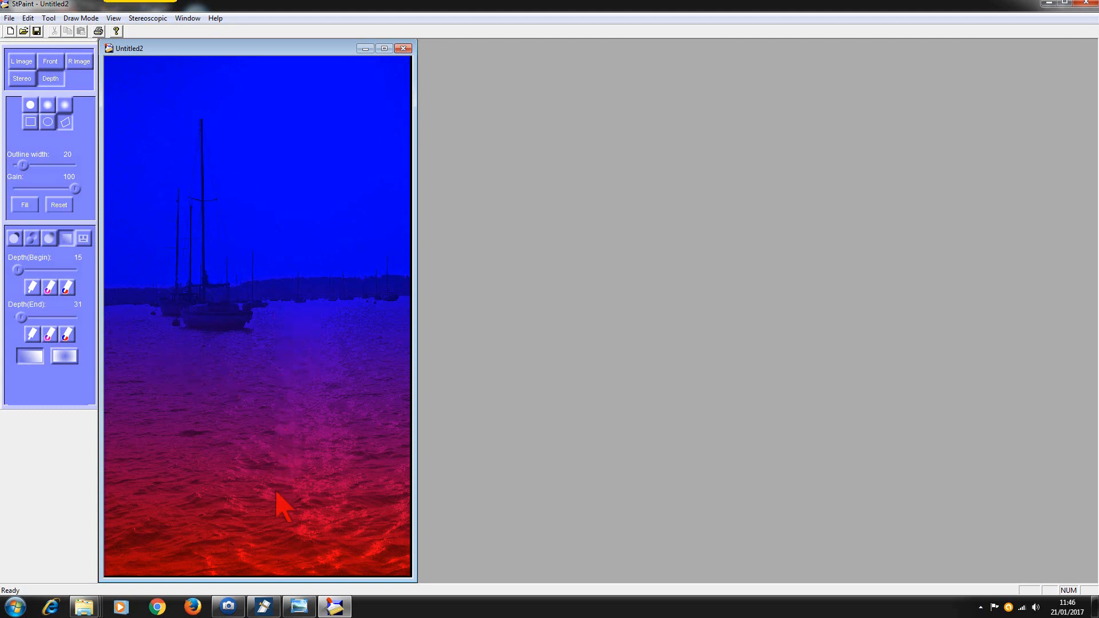
# - Sample the water depth at the rear boat's waterline in constant-depth brush mode and compare it with the boat sketch
pyautogui.click(29, 105)
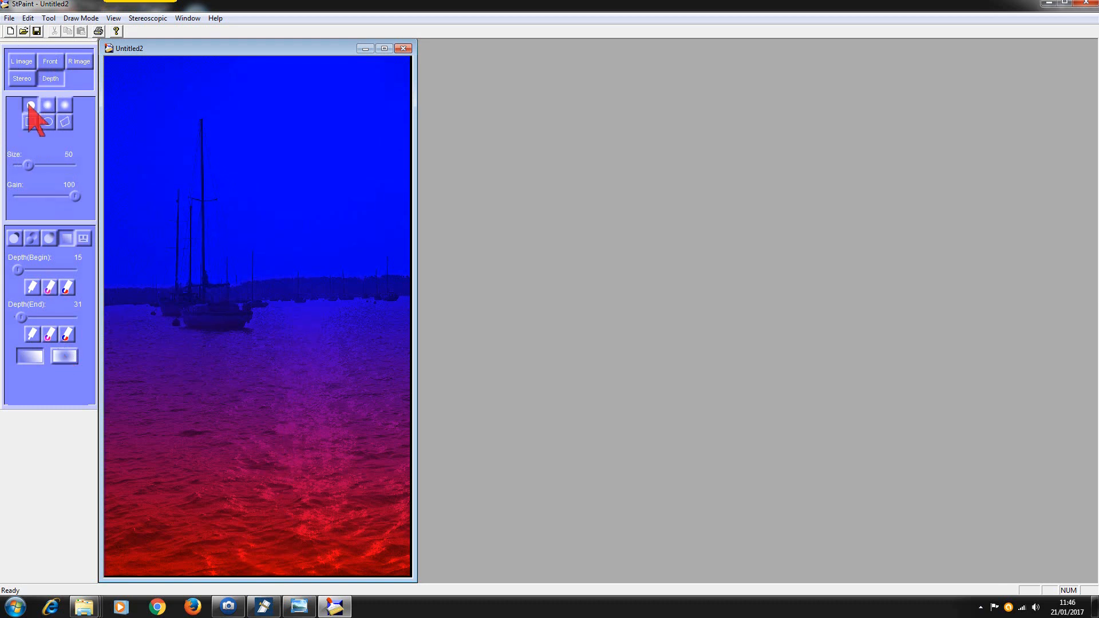
pyautogui.click(30, 281)
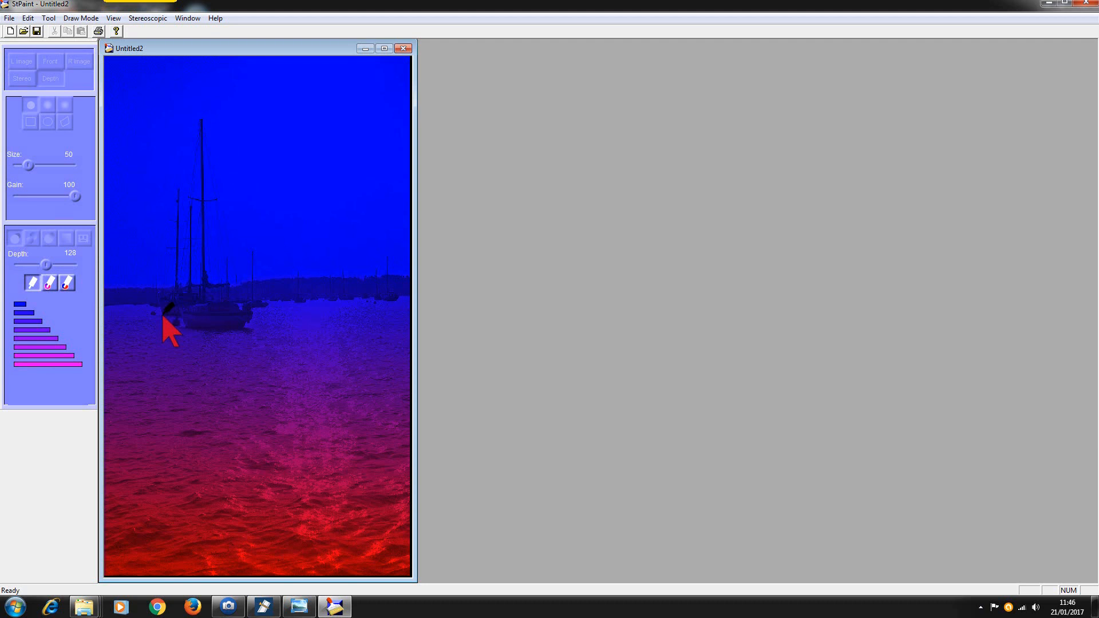
pyautogui.click(163, 314)
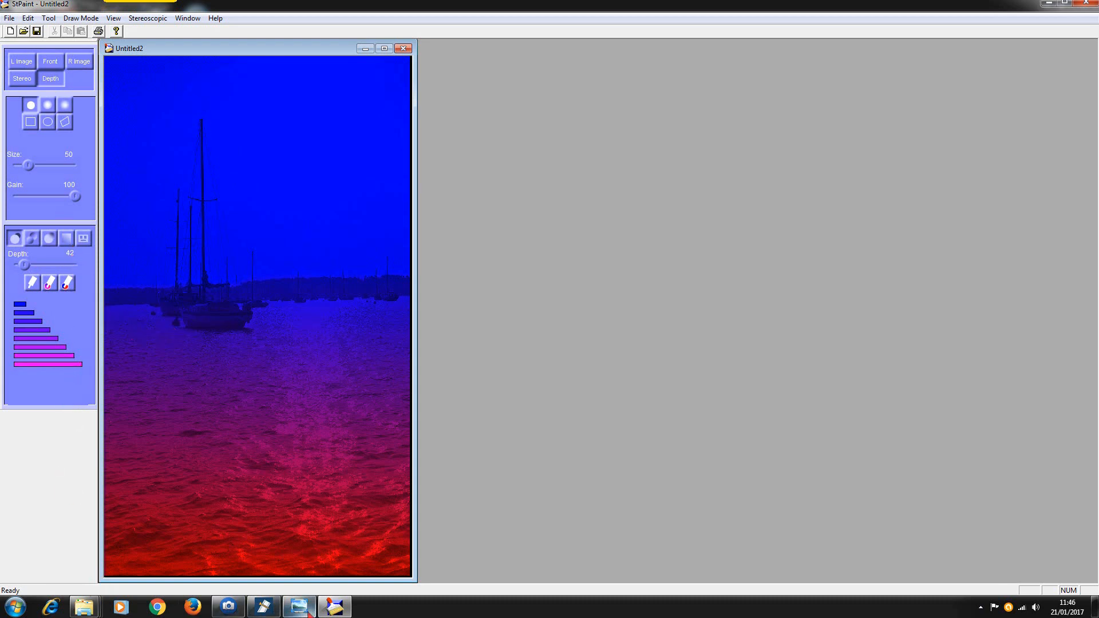
pyautogui.click(299, 607)
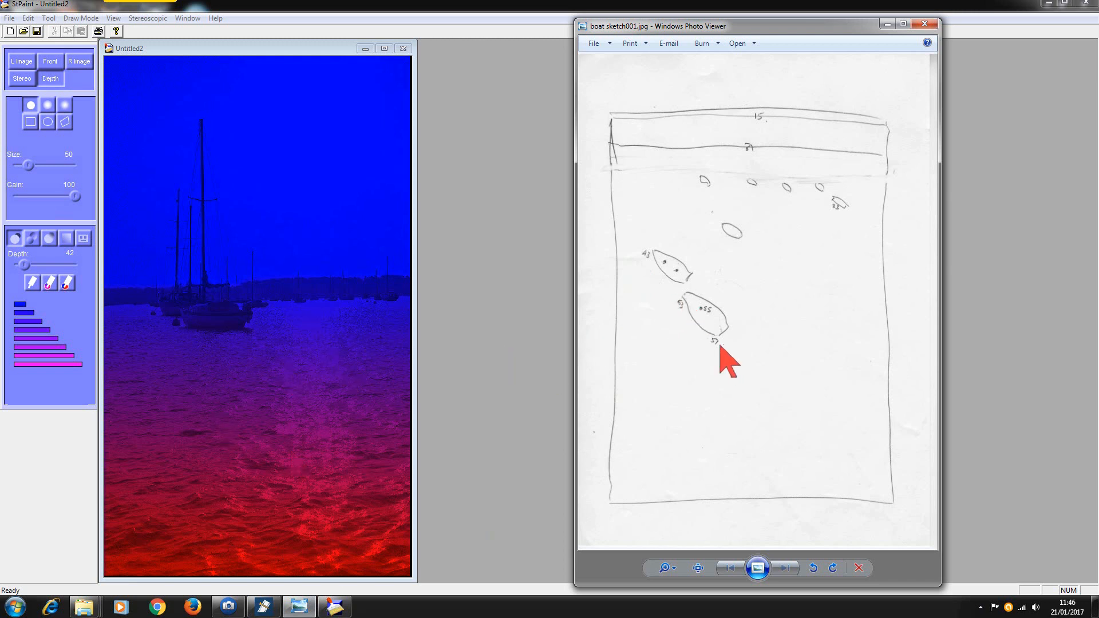
# - Sample the water depth at both ends of the front boat's waterline and compare the readings with the sketch
pyautogui.click(32, 283)
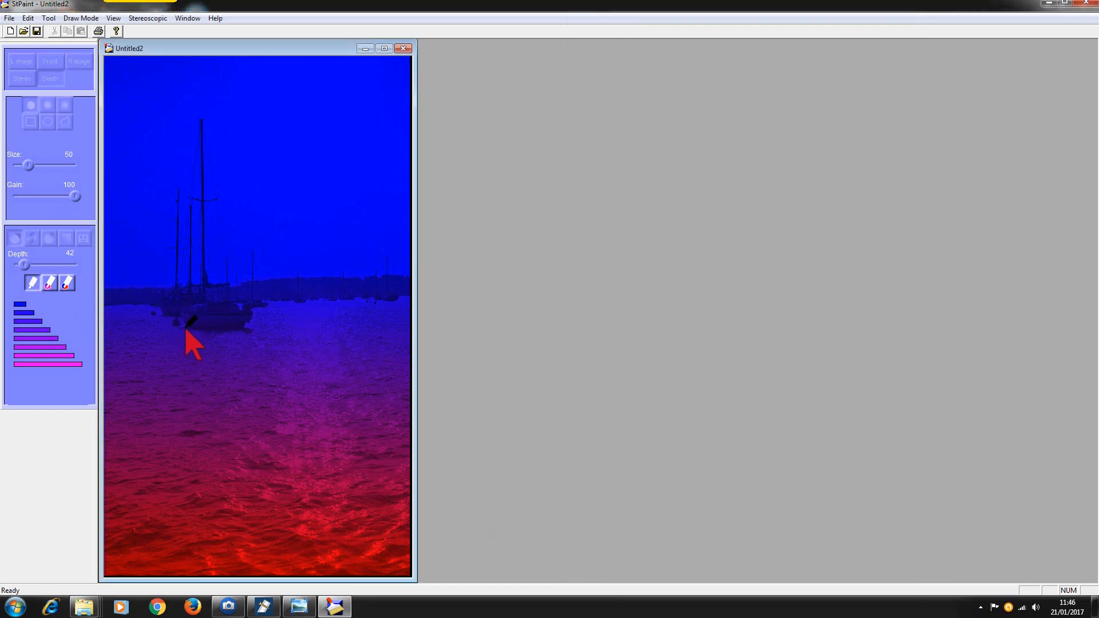
pyautogui.click(185, 328)
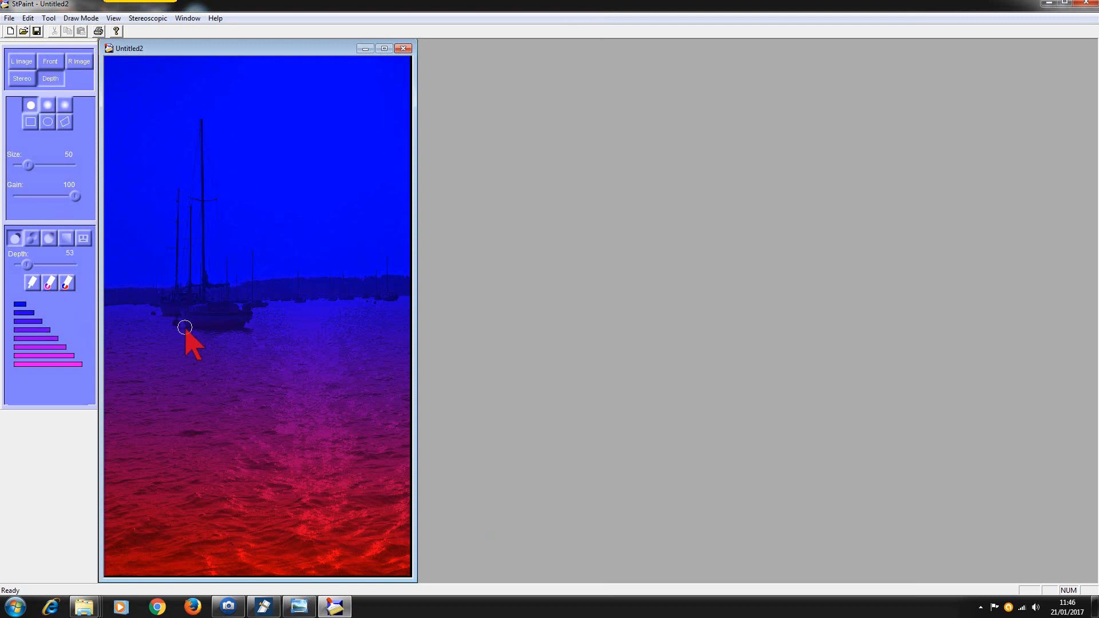
pyautogui.click(303, 606)
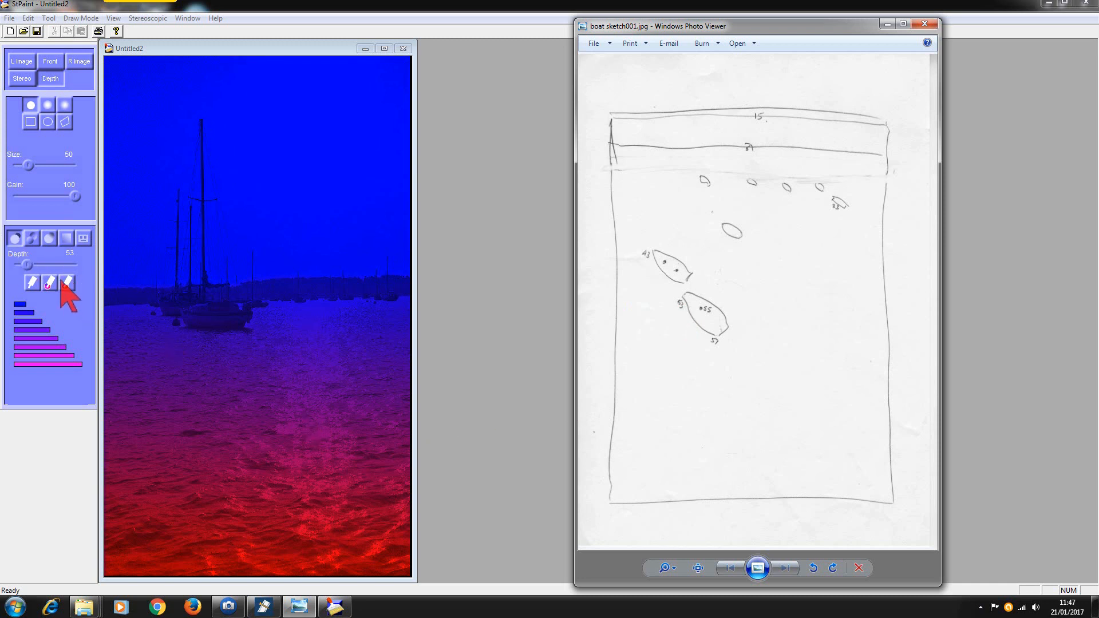
pyautogui.click(32, 282)
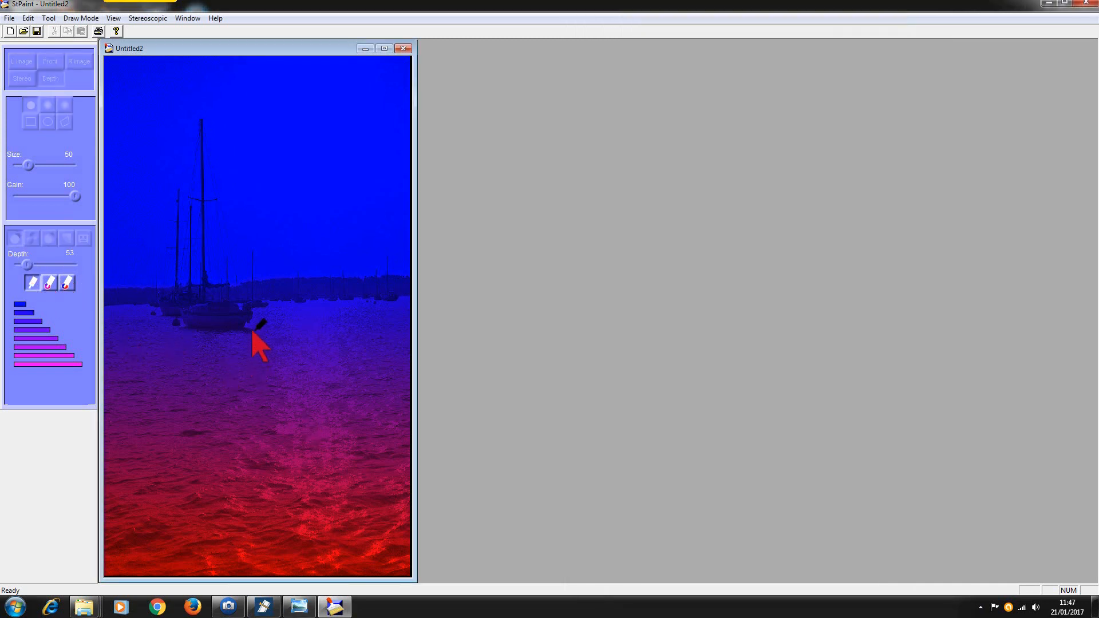
pyautogui.moveTo(244, 325); pyautogui.dragTo(236, 335)
pyautogui.click(235, 332)
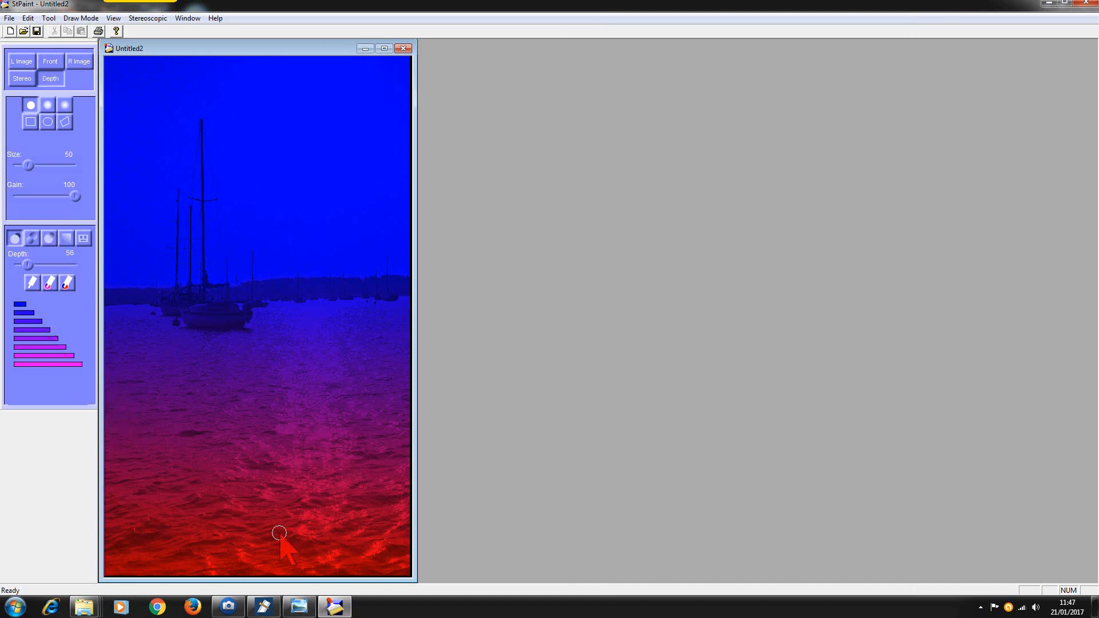
pyautogui.click(303, 609)
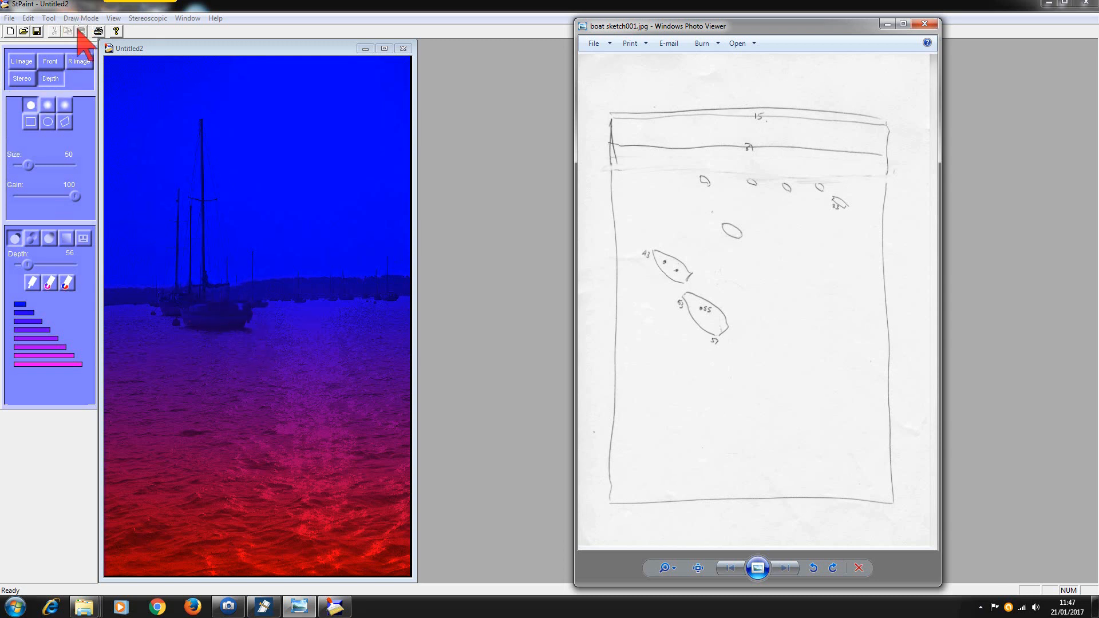
# - Outline the rear boat's hull with a polygon in linear gradient depth mode, tracing it on the enlarged front image
pyautogui.click(113, 18)
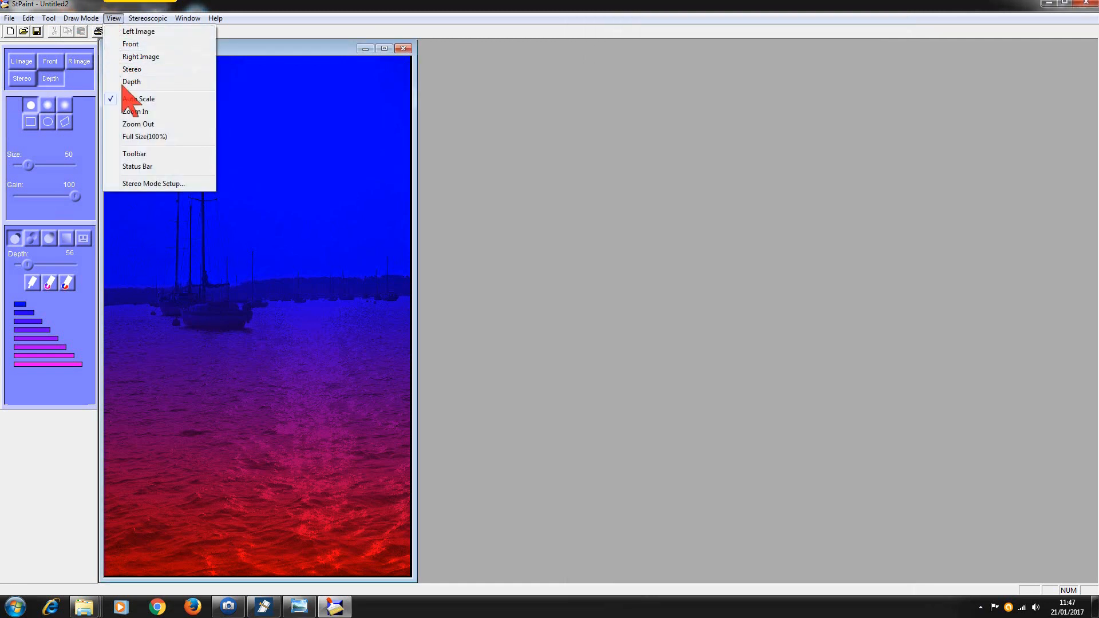
pyautogui.click(131, 111)
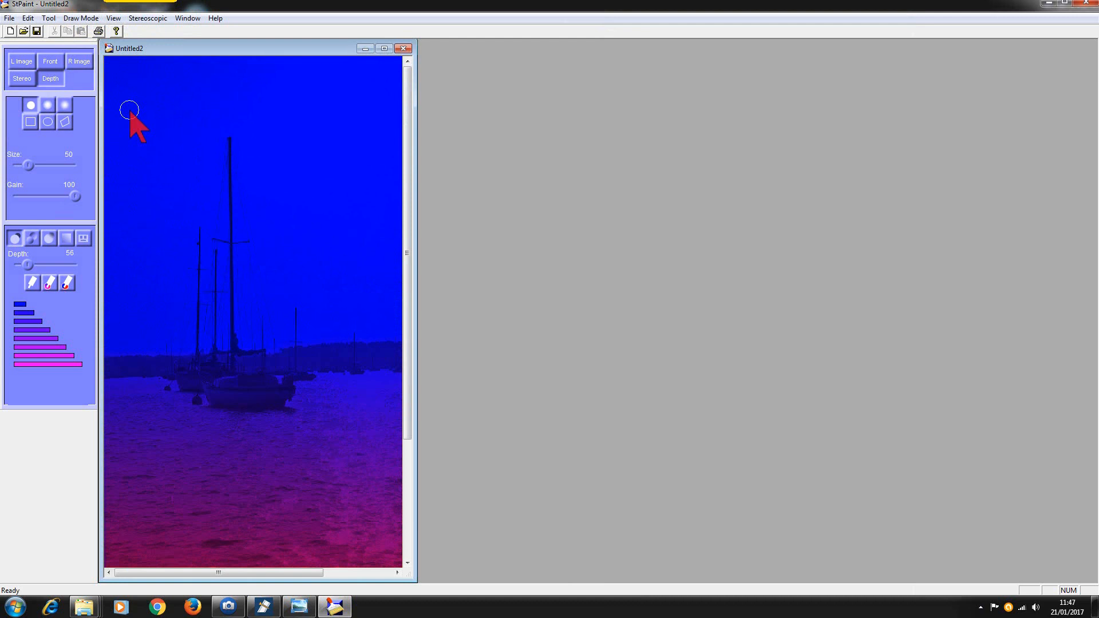
pyautogui.click(114, 19)
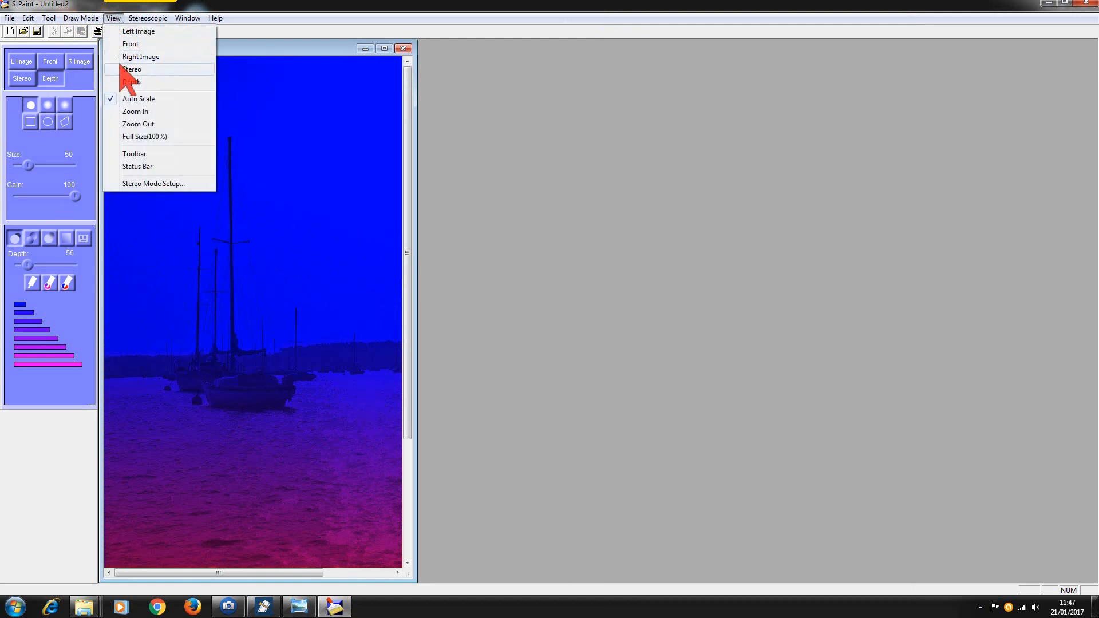
pyautogui.click(132, 112)
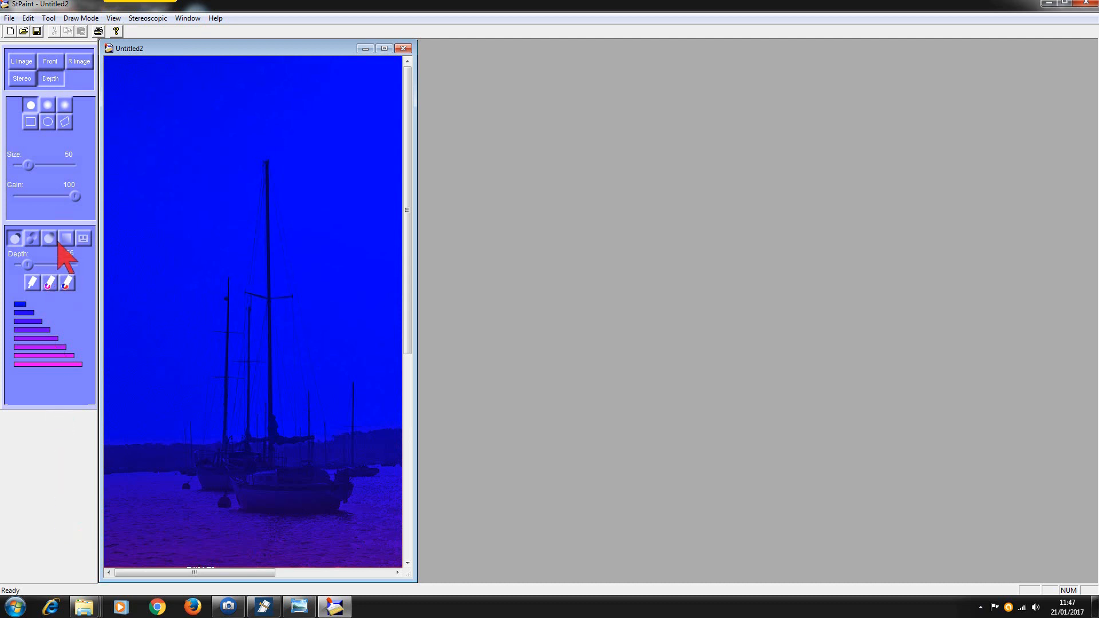
pyautogui.click(65, 122)
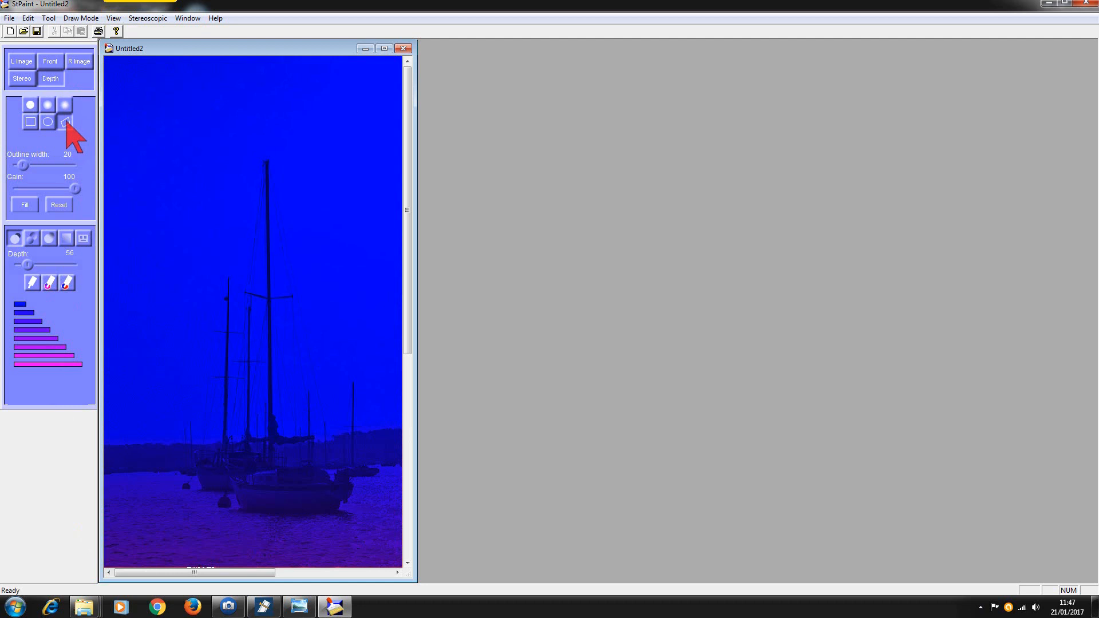
pyautogui.click(66, 239)
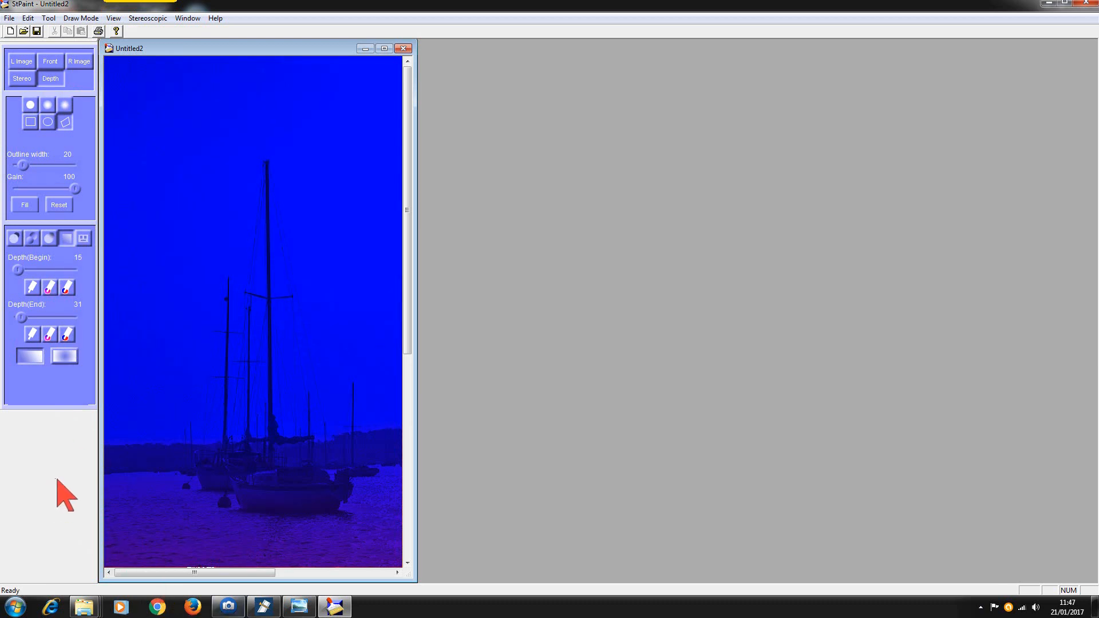
pyautogui.click(202, 487)
pyautogui.click(50, 60)
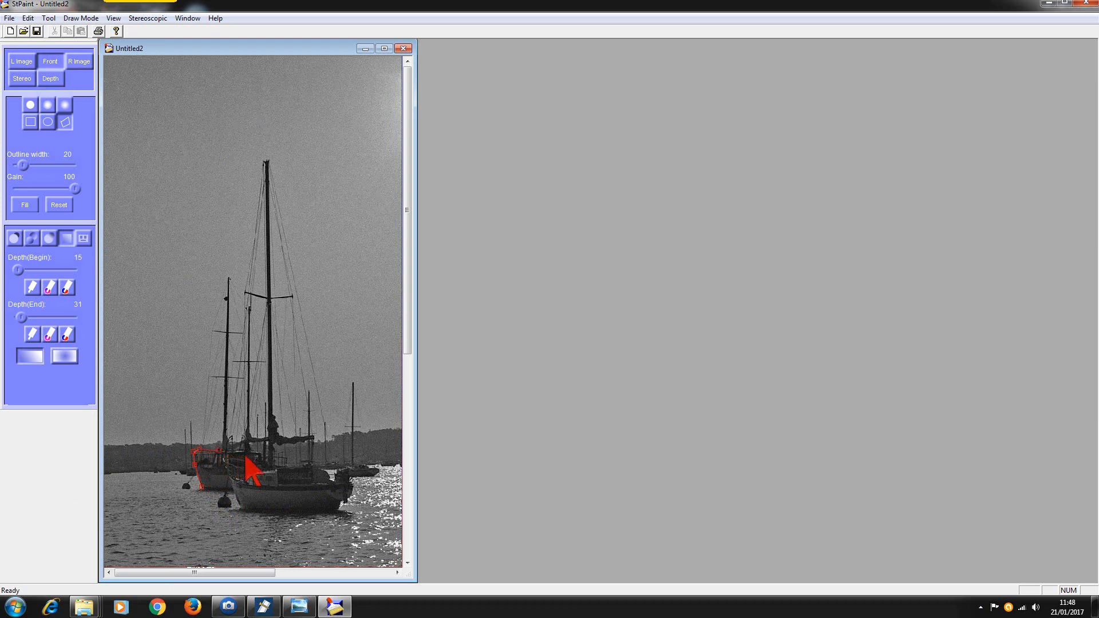
pyautogui.moveTo(238, 453); pyautogui.dragTo(259, 456)
pyautogui.click(230, 487)
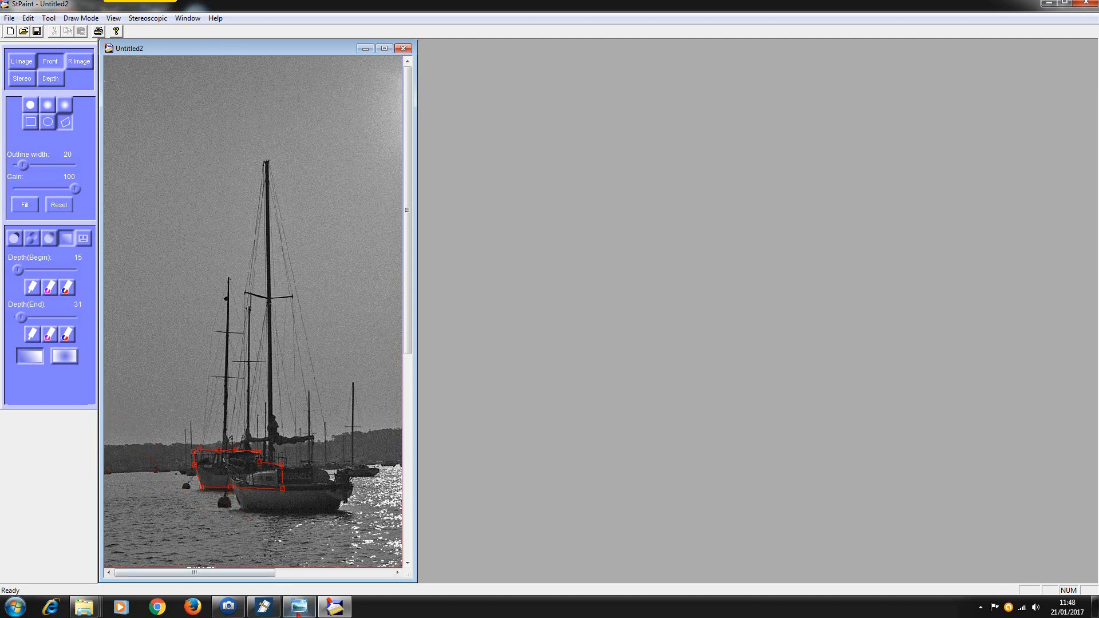
# - Fill the rear hull with a linear depth gradient from 44 to 46, directed from bow to stern, and clear the outline
pyautogui.moveTo(299, 605)
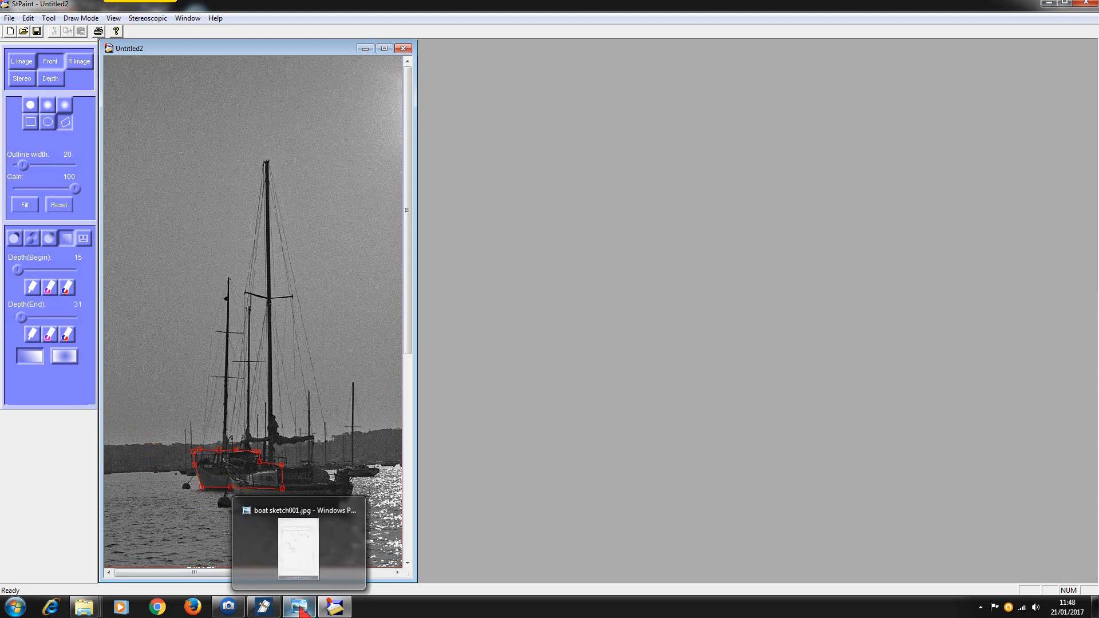
pyautogui.click(298, 541)
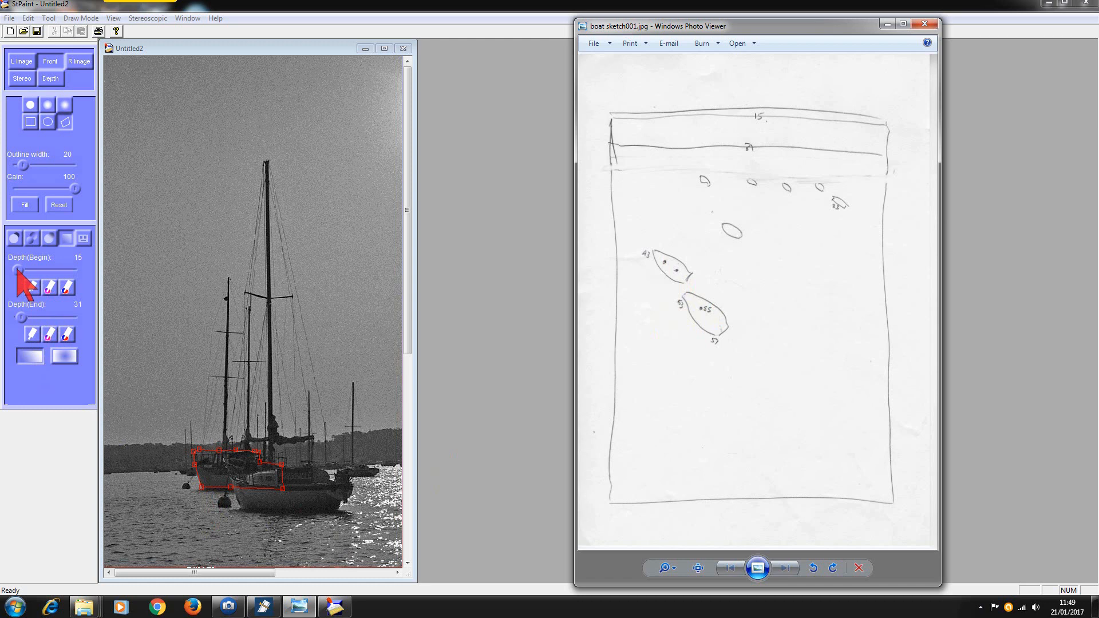
pyautogui.moveTo(18, 269); pyautogui.dragTo(26, 270)
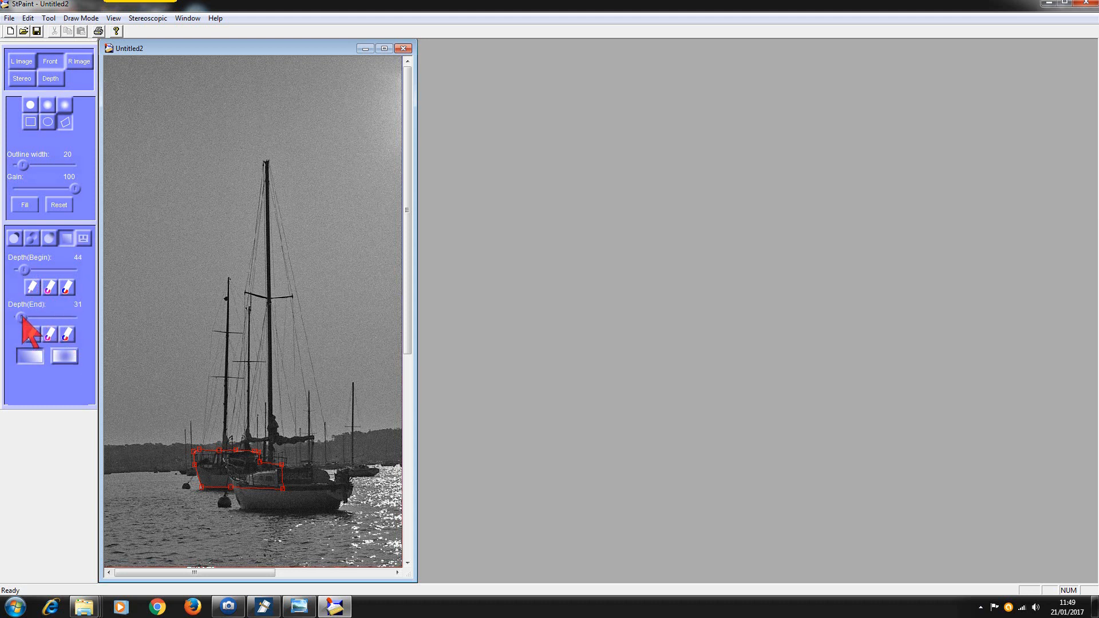
pyautogui.moveTo(21, 316); pyautogui.dragTo(25, 318)
pyautogui.moveTo(196, 470); pyautogui.dragTo(283, 475)
pyautogui.click(53, 80)
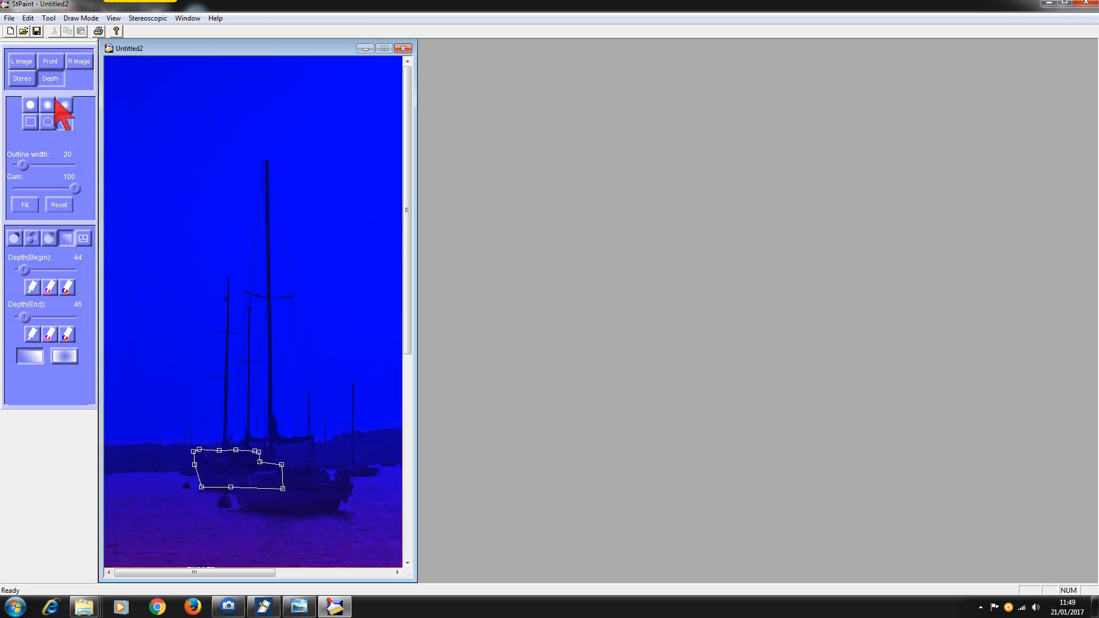
pyautogui.click(24, 205)
pyautogui.click(59, 205)
# - Outline the front boat's hull and cabin with a closed polygon on the front image, following the stern and waterline
pyautogui.click(50, 63)
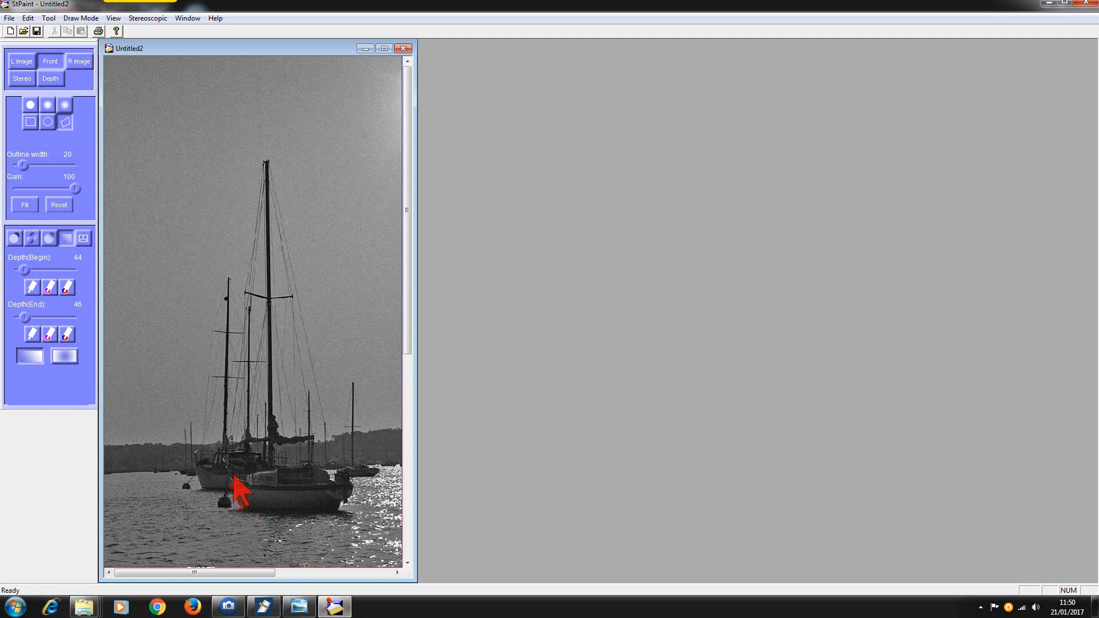
pyautogui.moveTo(231, 476)
pyautogui.mouseDown()
pyautogui.moveTo(239, 488)
pyautogui.moveTo(246, 479)
pyautogui.mouseUp()
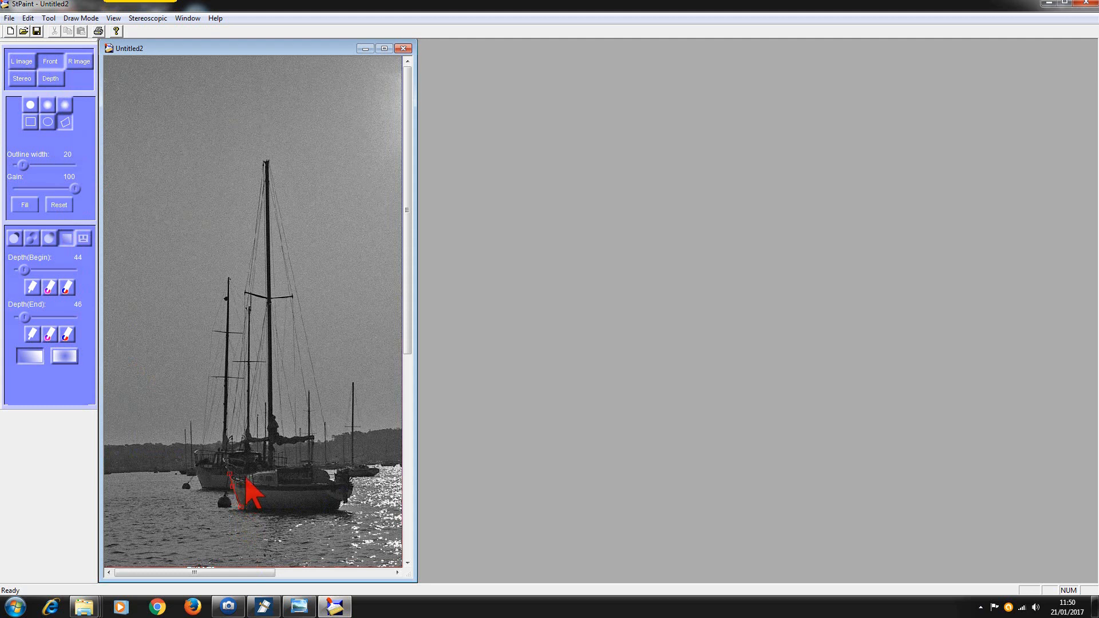
pyautogui.click(275, 469)
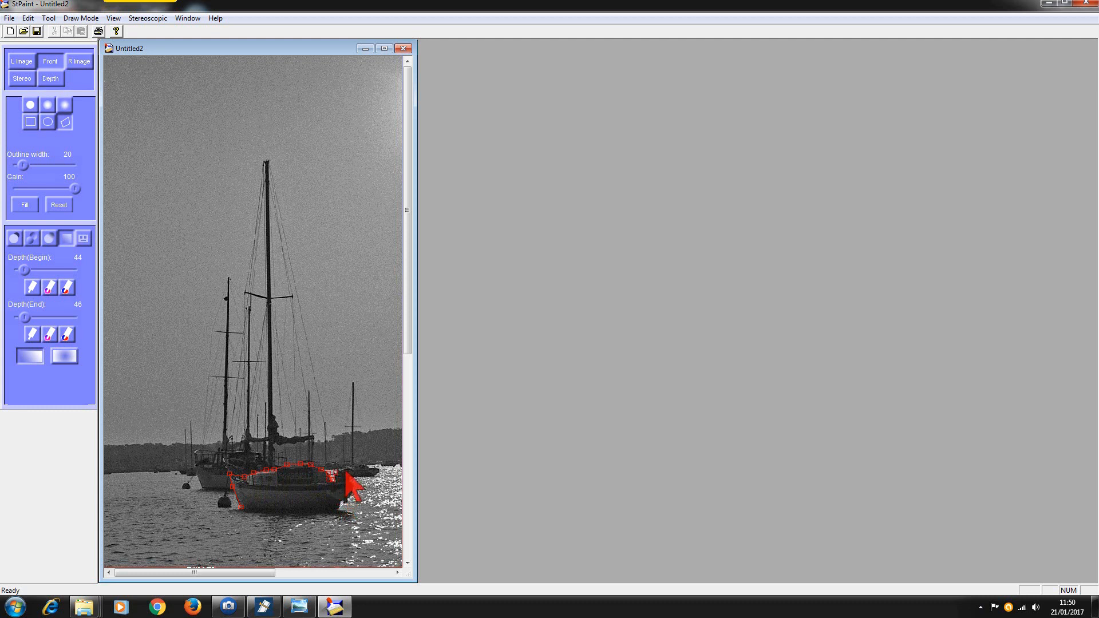
pyautogui.click(345, 468)
pyautogui.click(349, 468)
pyautogui.click(351, 484)
pyautogui.click(345, 500)
pyautogui.click(339, 502)
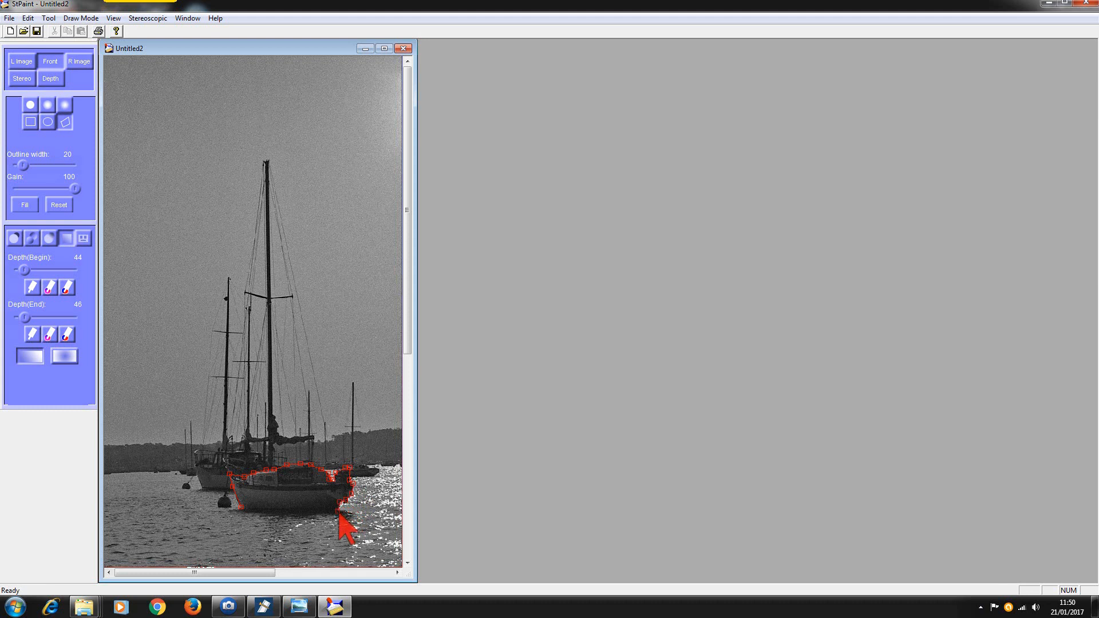
pyautogui.click(335, 511)
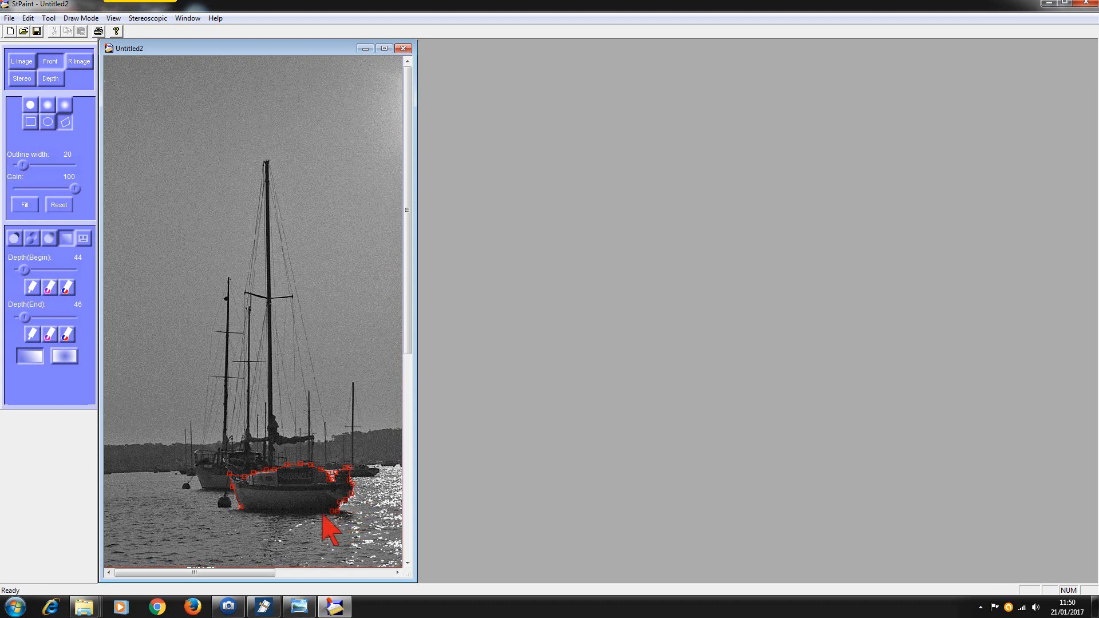
pyautogui.click(290, 510)
pyautogui.click(254, 509)
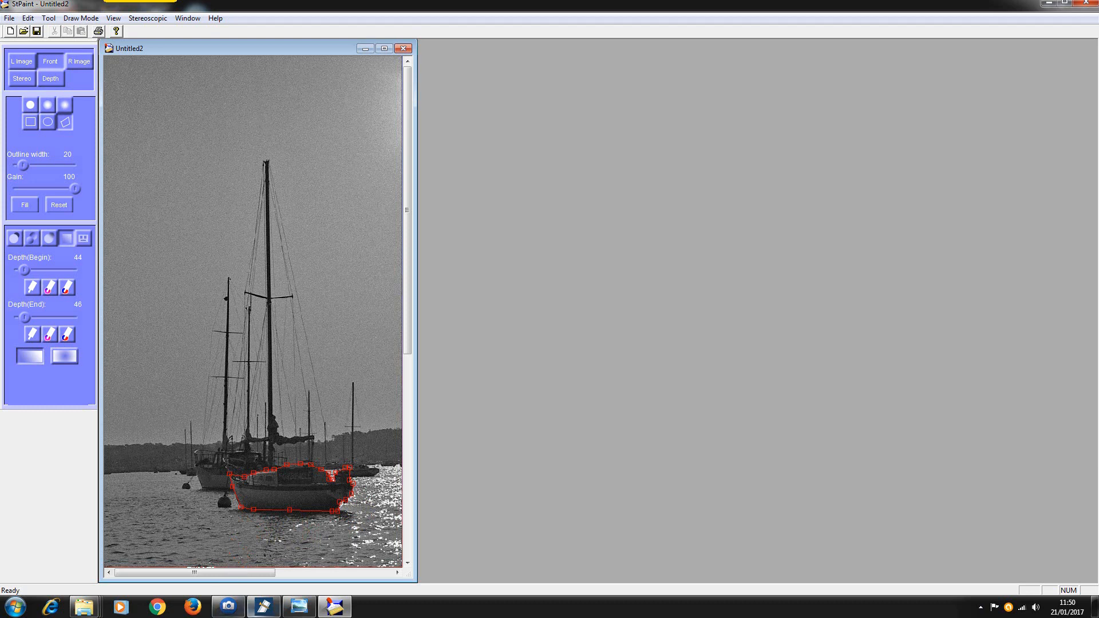
# - Fill the front hull with a linear depth gradient from 54 to 57, directed from bow to stern, and clear the outline
pyautogui.click(303, 606)
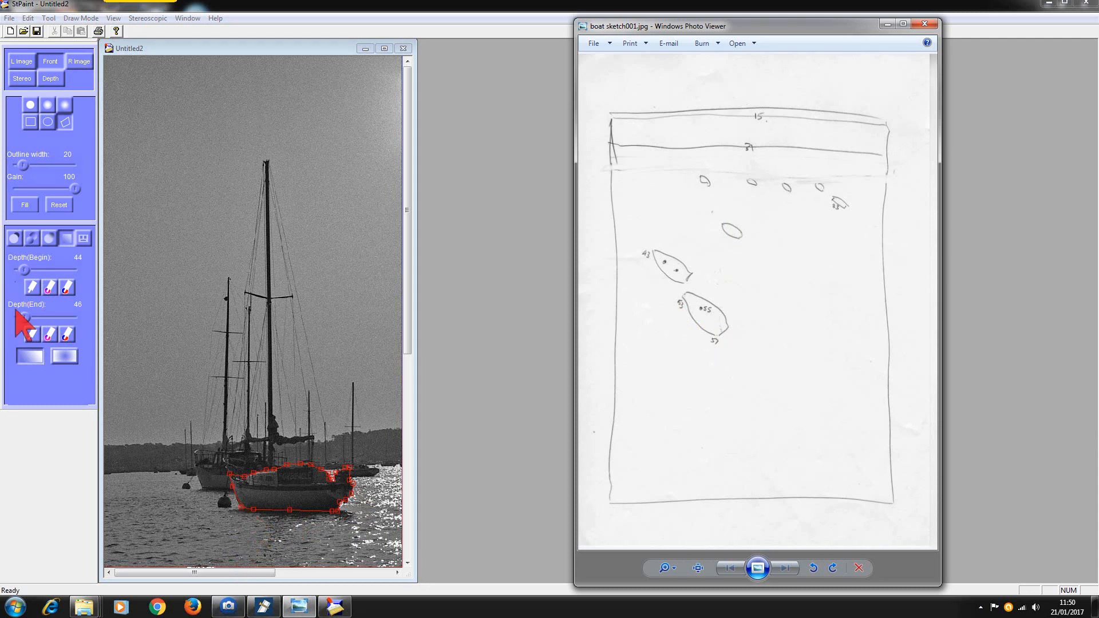
pyautogui.click(28, 274)
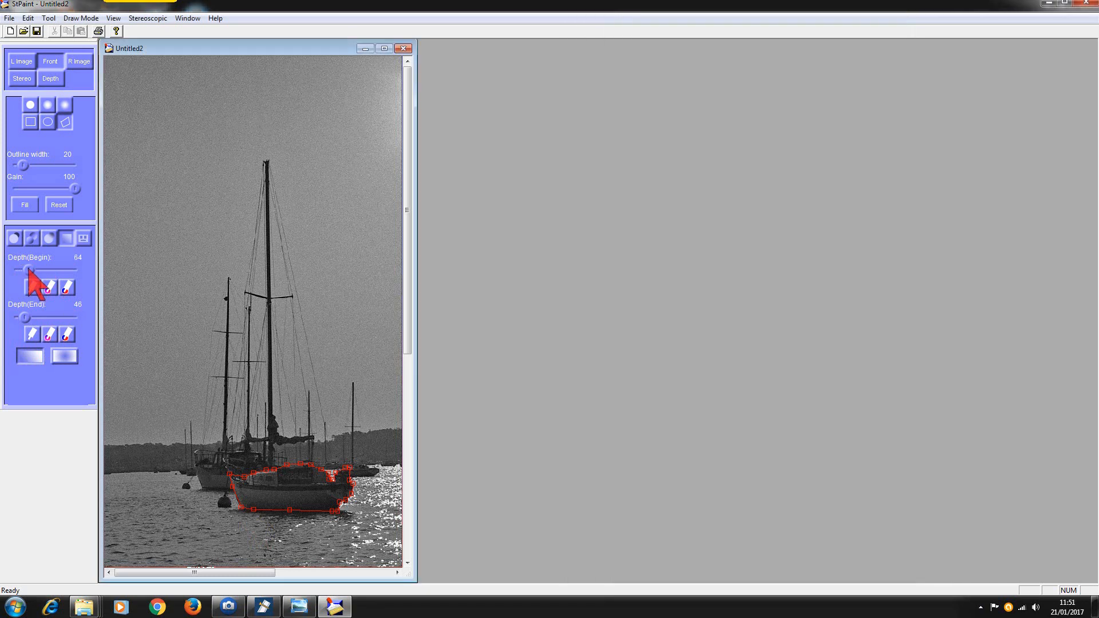
pyautogui.moveTo(29, 271); pyautogui.dragTo(25, 271)
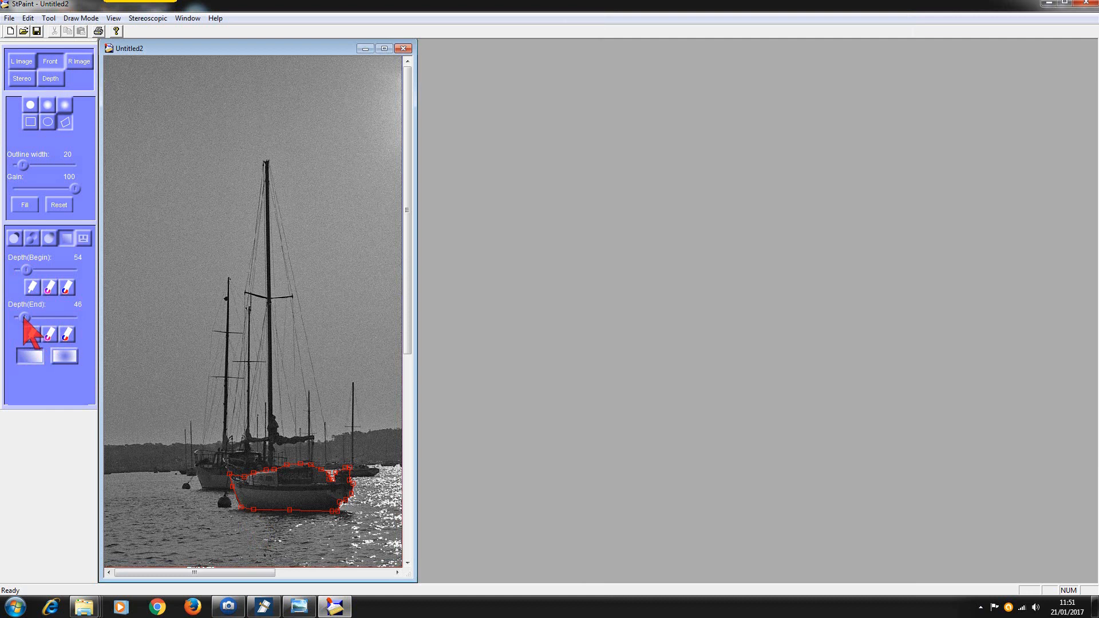
pyautogui.moveTo(24, 318); pyautogui.dragTo(27, 319)
pyautogui.click(32, 356)
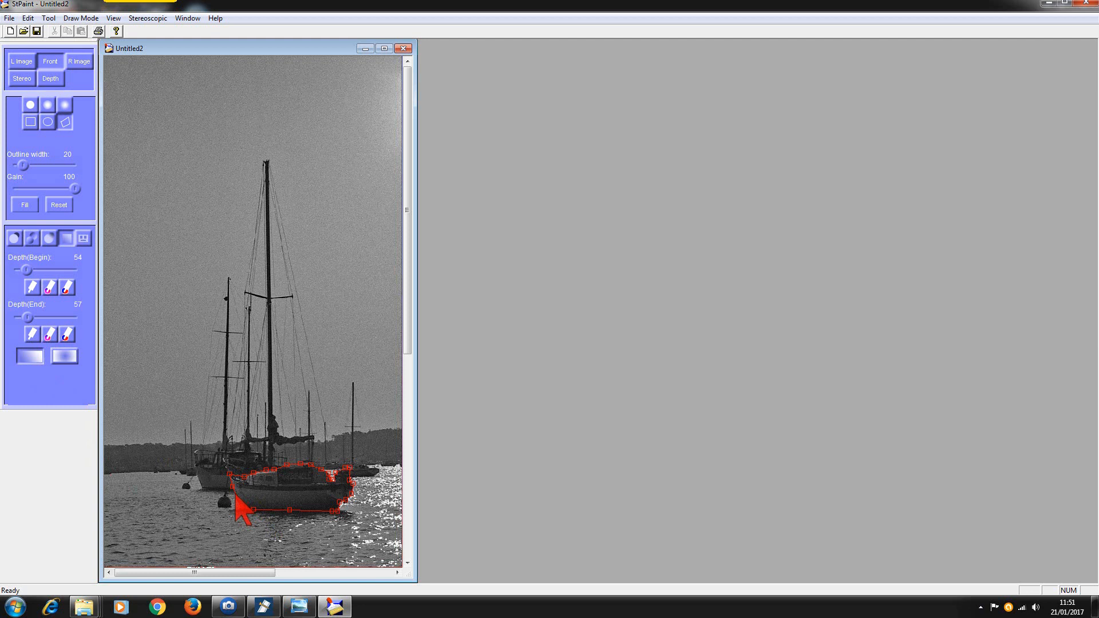
pyautogui.moveTo(235, 496); pyautogui.dragTo(351, 493)
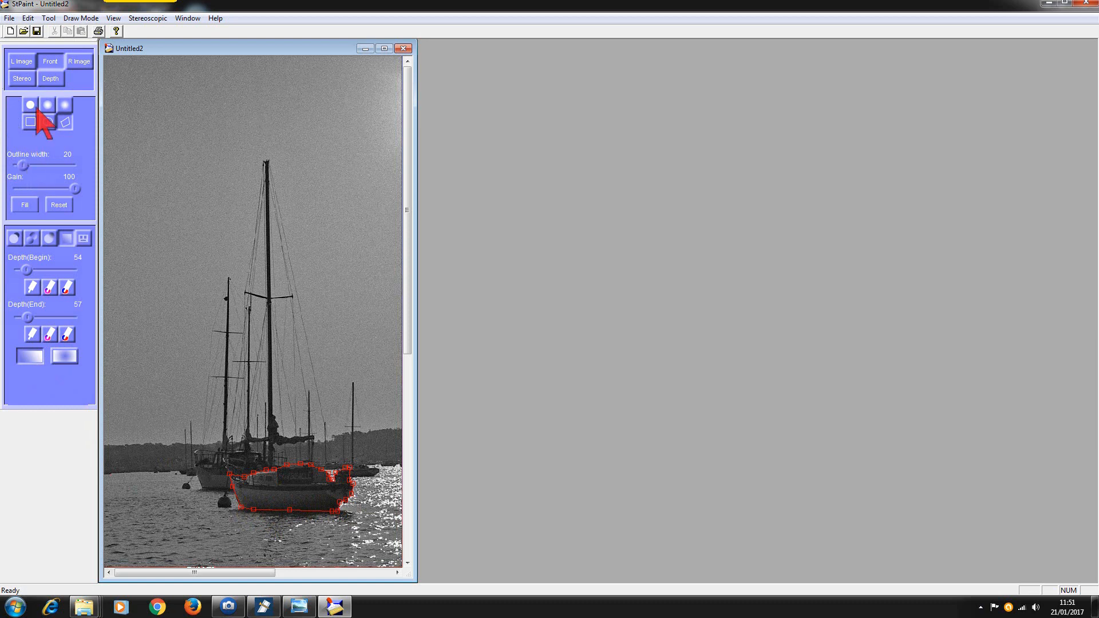
pyautogui.click(48, 79)
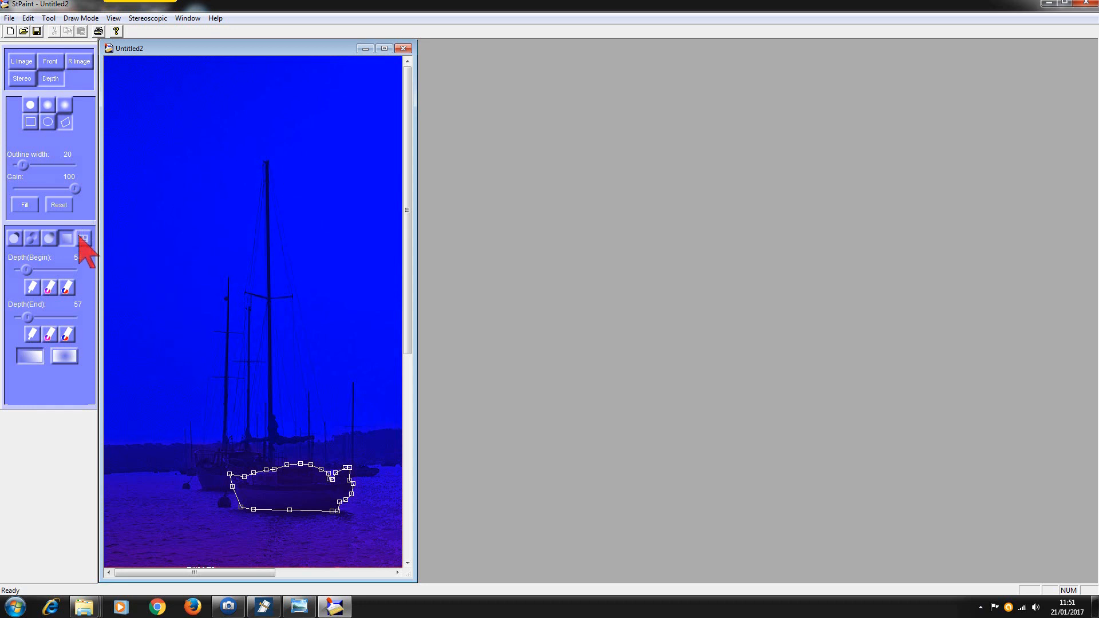
pyautogui.click(62, 206)
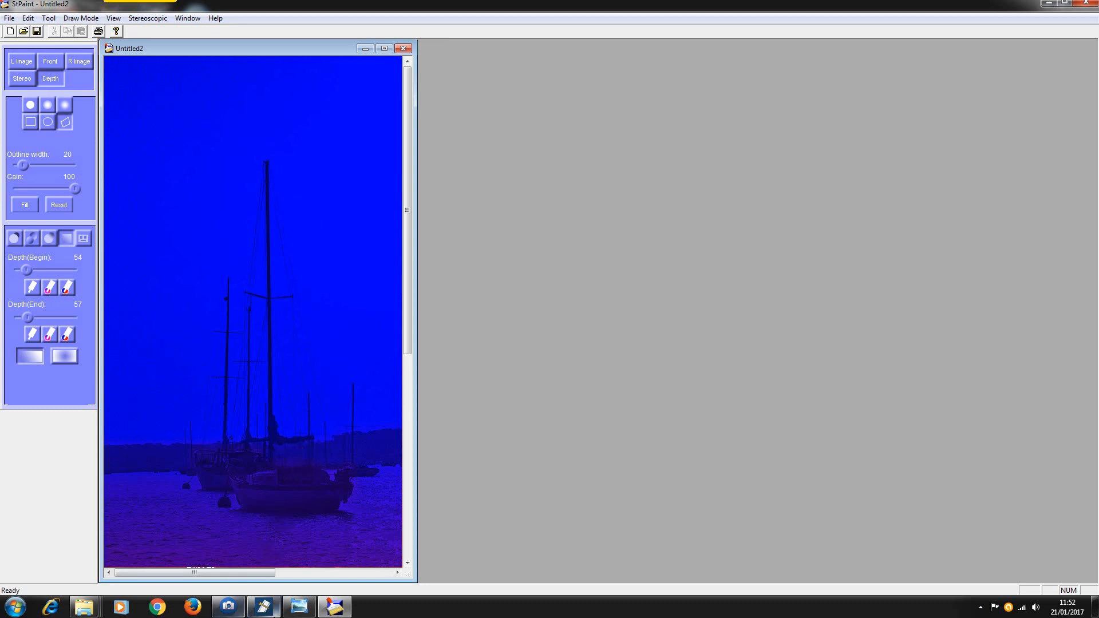
# - Trace the front boat's mast from its base up to the top and down to the crosstrees, including both crosstree arms
pyautogui.click(299, 606)
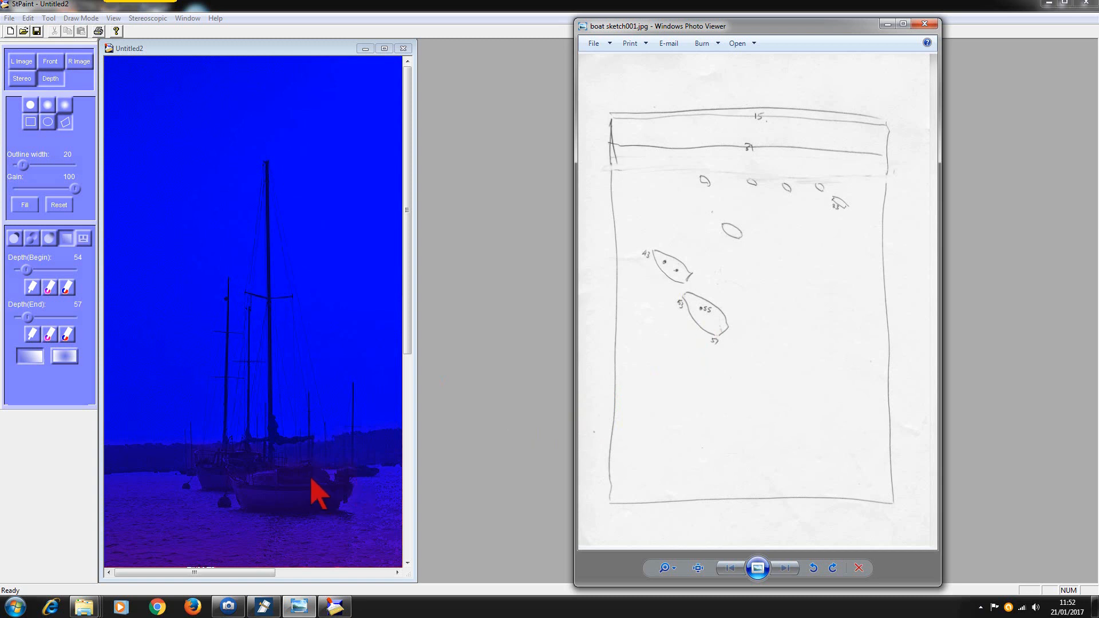
pyautogui.click(267, 468)
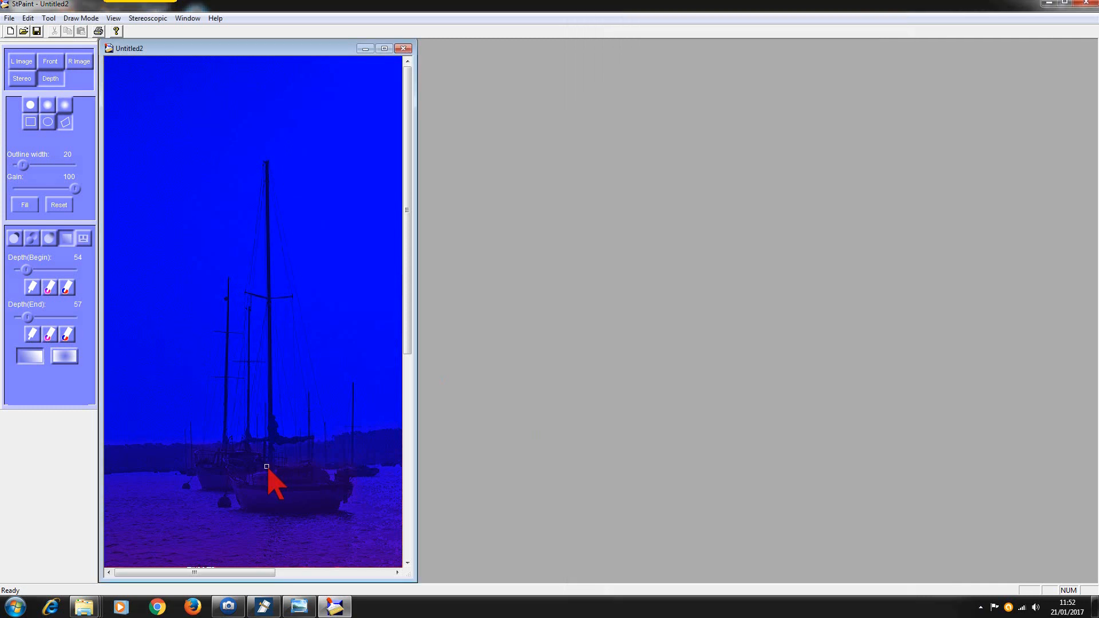
pyautogui.click(267, 422)
pyautogui.click(266, 299)
pyautogui.click(242, 292)
pyautogui.click(264, 160)
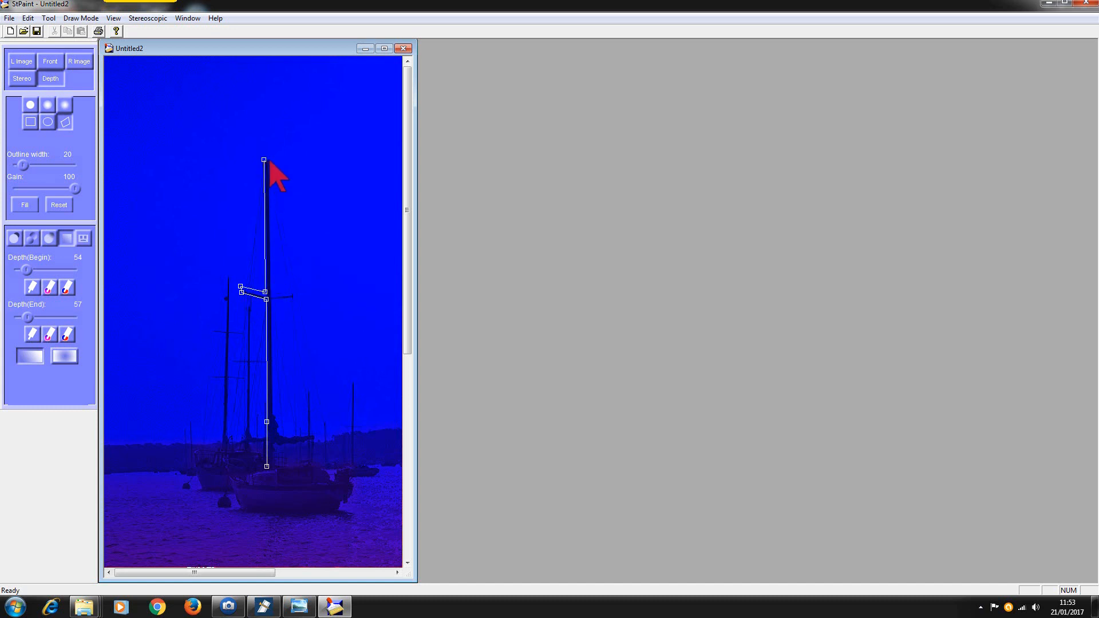
pyautogui.click(269, 159)
pyautogui.click(271, 293)
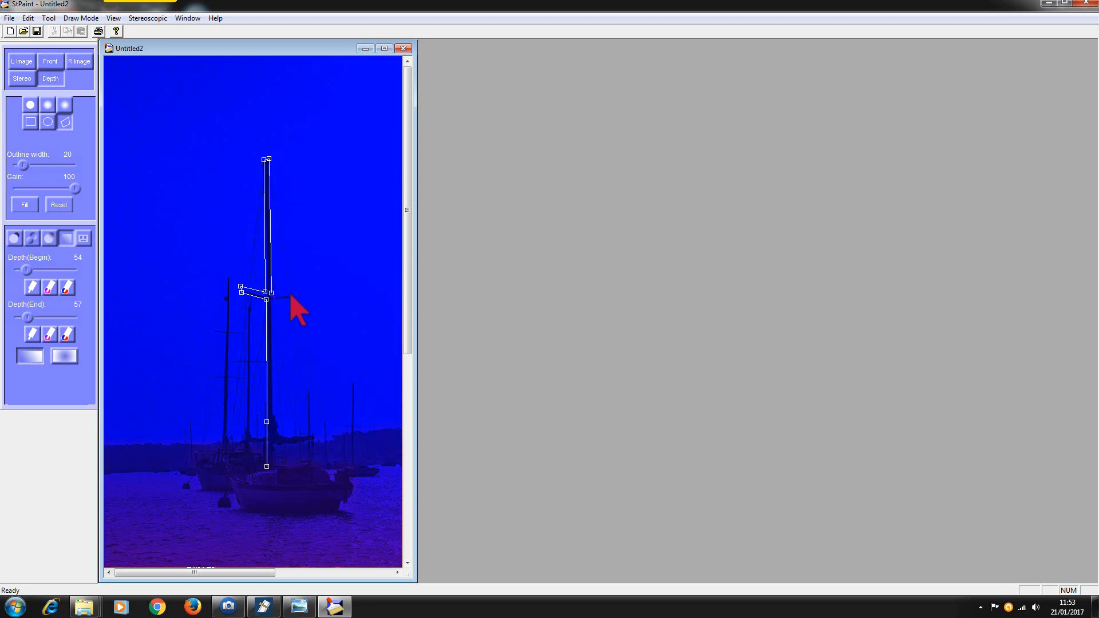
pyautogui.click(293, 294)
pyautogui.click(272, 298)
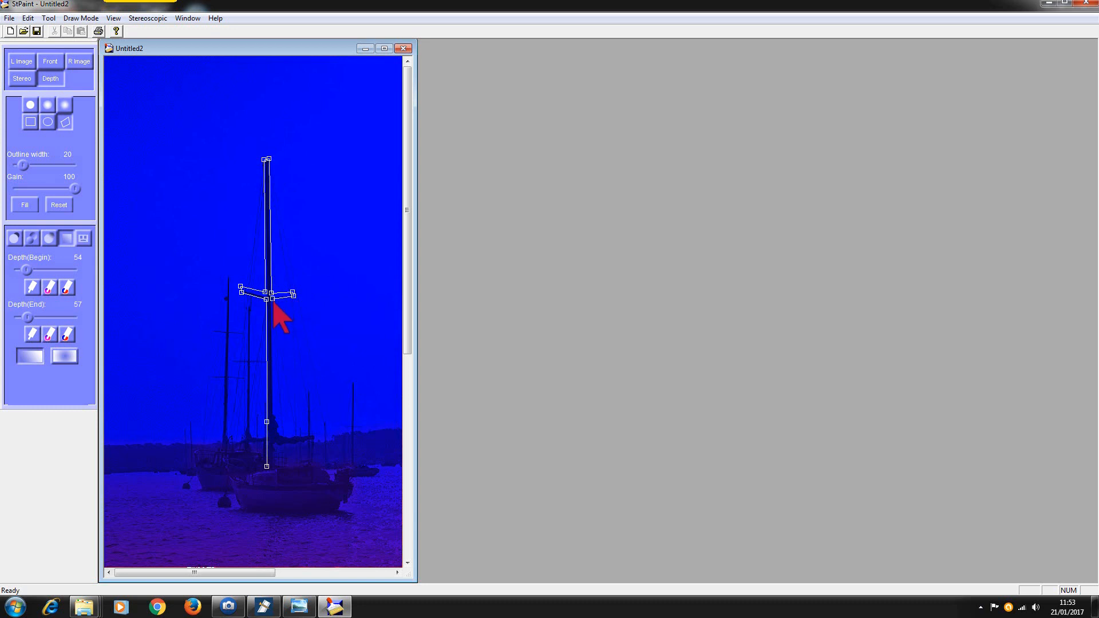
# - Complete the mast outline down its right edge, around the furled sail and boom, and closed at the mast's base
pyautogui.click(274, 410)
pyautogui.click(281, 429)
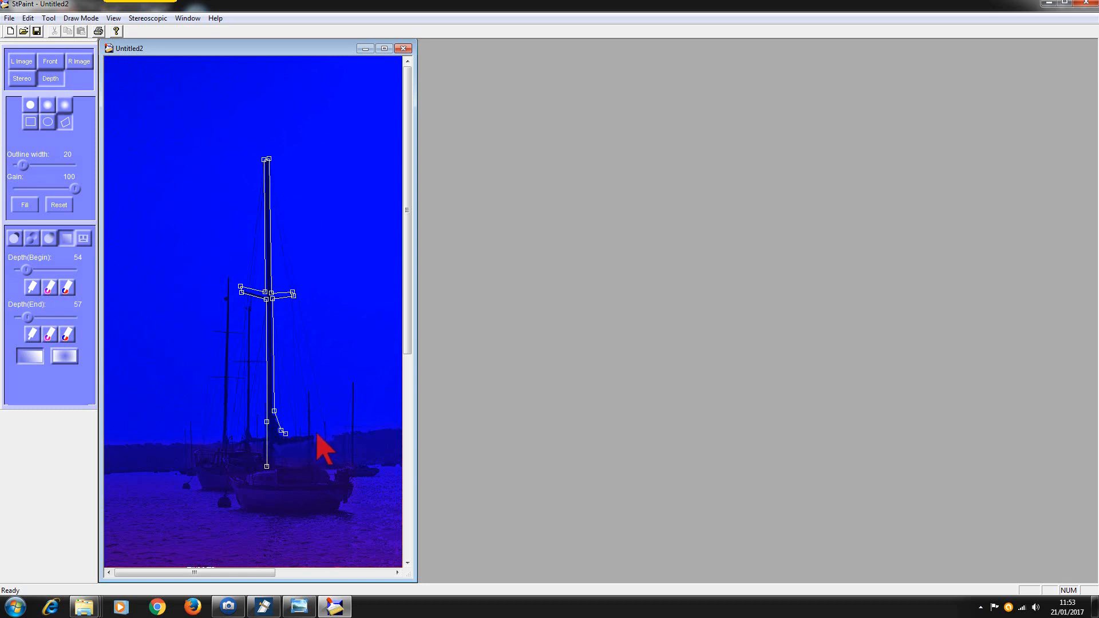
pyautogui.click(312, 432)
pyautogui.click(316, 438)
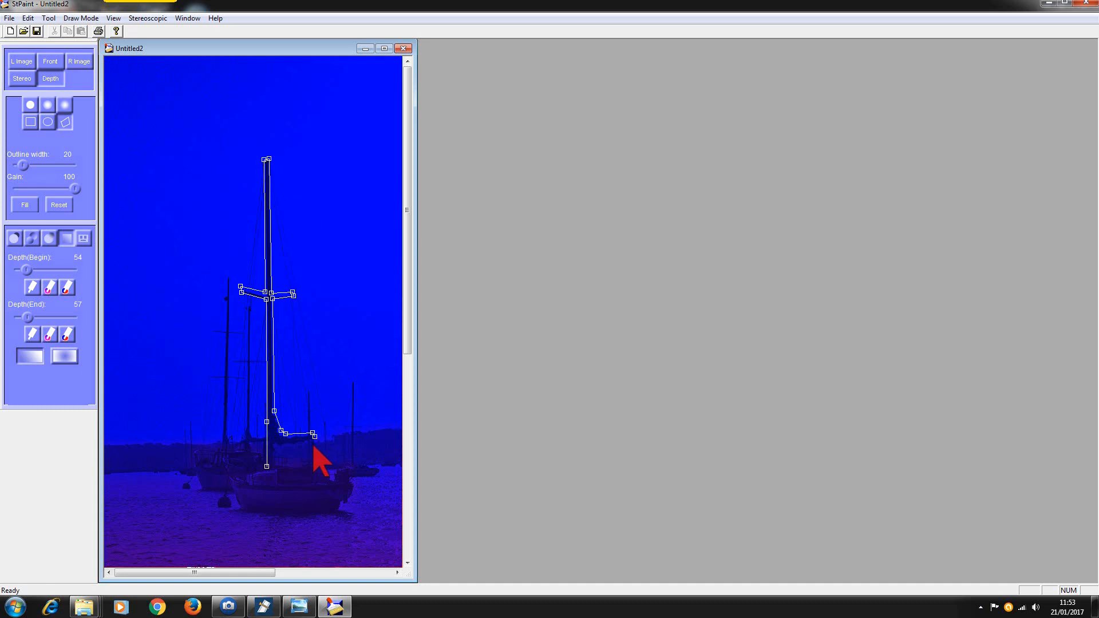
pyautogui.click(285, 441)
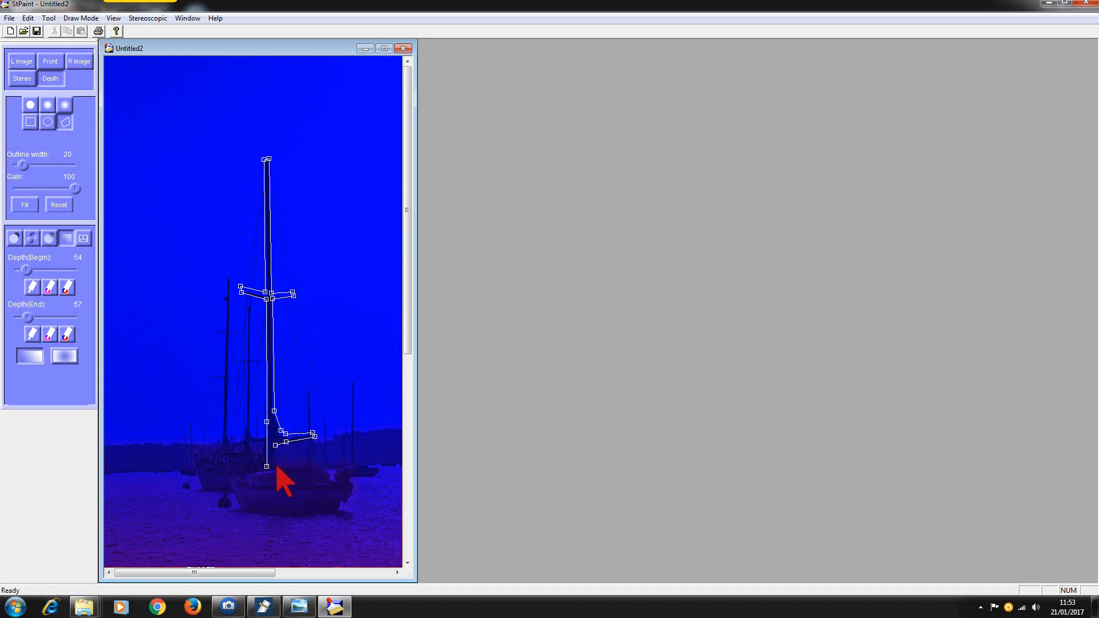
pyautogui.click(275, 463)
pyautogui.click(276, 468)
pyautogui.click(267, 470)
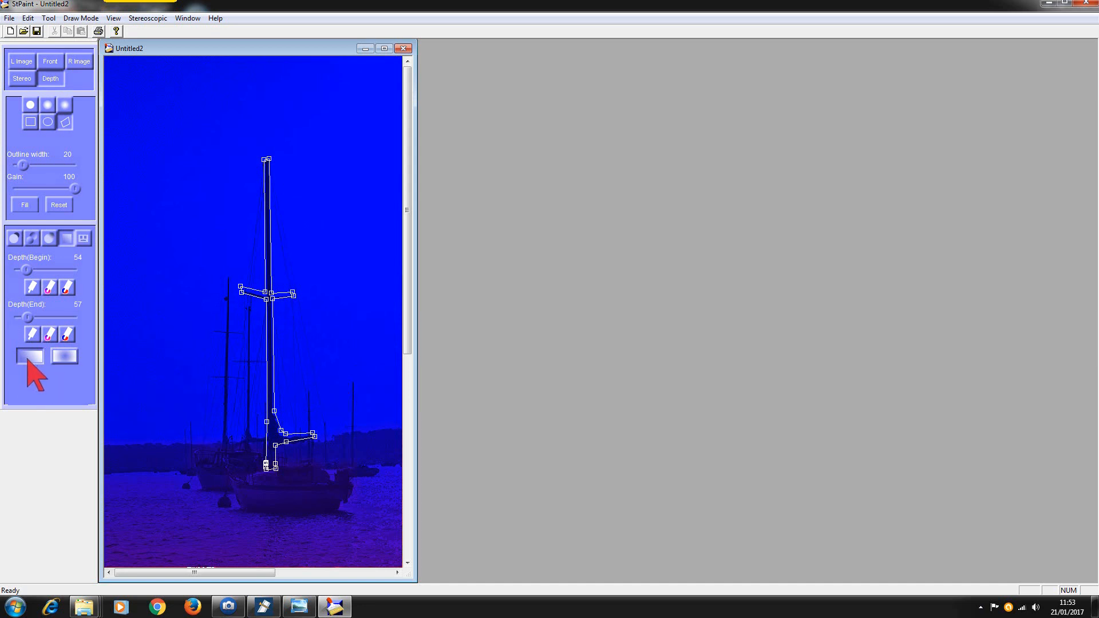
# - Check the depth sketch, fill the front mast outline with a linear depth gradient from 54 to 57 running from mast to boom end, and clear the outline
pyautogui.click(300, 608)
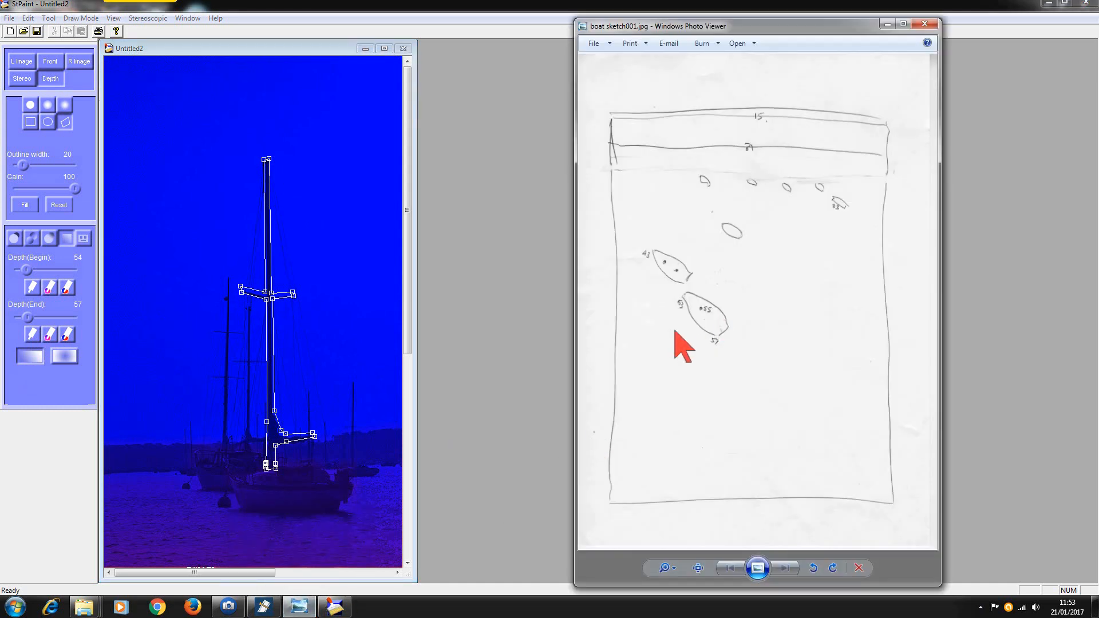
pyautogui.click(27, 273)
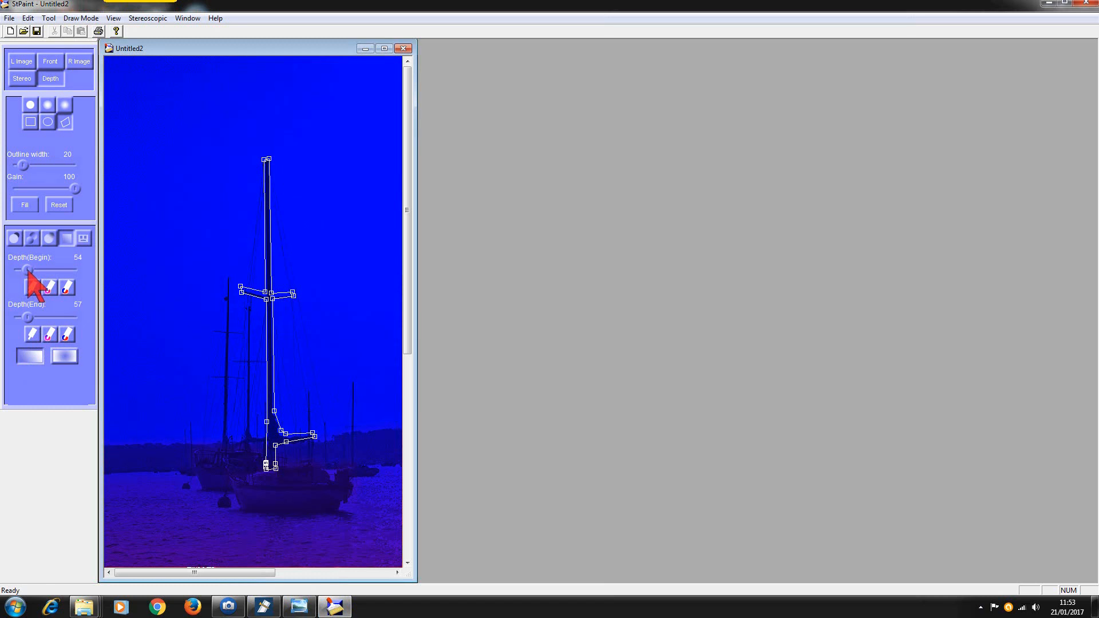
pyautogui.moveTo(28, 270); pyautogui.dragTo(27, 270)
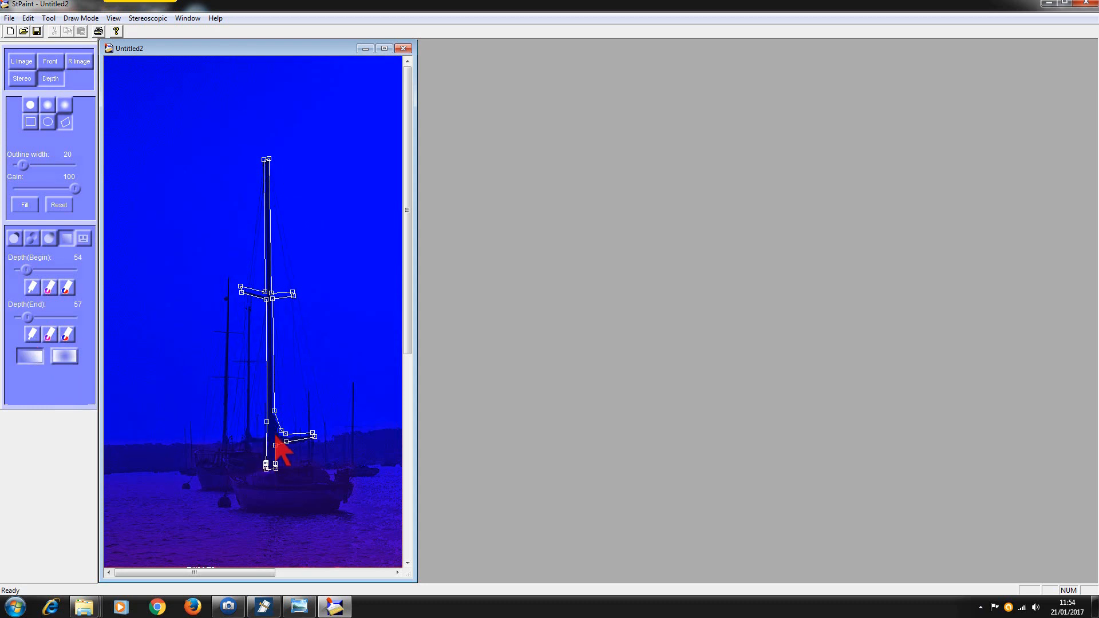
pyautogui.moveTo(267, 433); pyautogui.dragTo(316, 438)
pyautogui.click(24, 205)
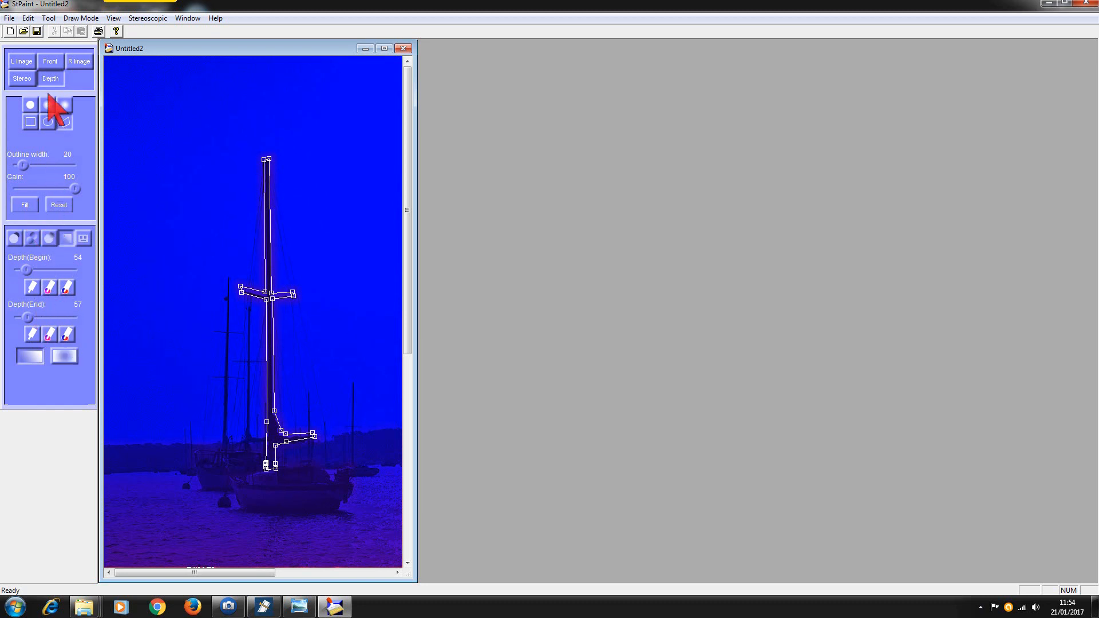
pyautogui.click(59, 206)
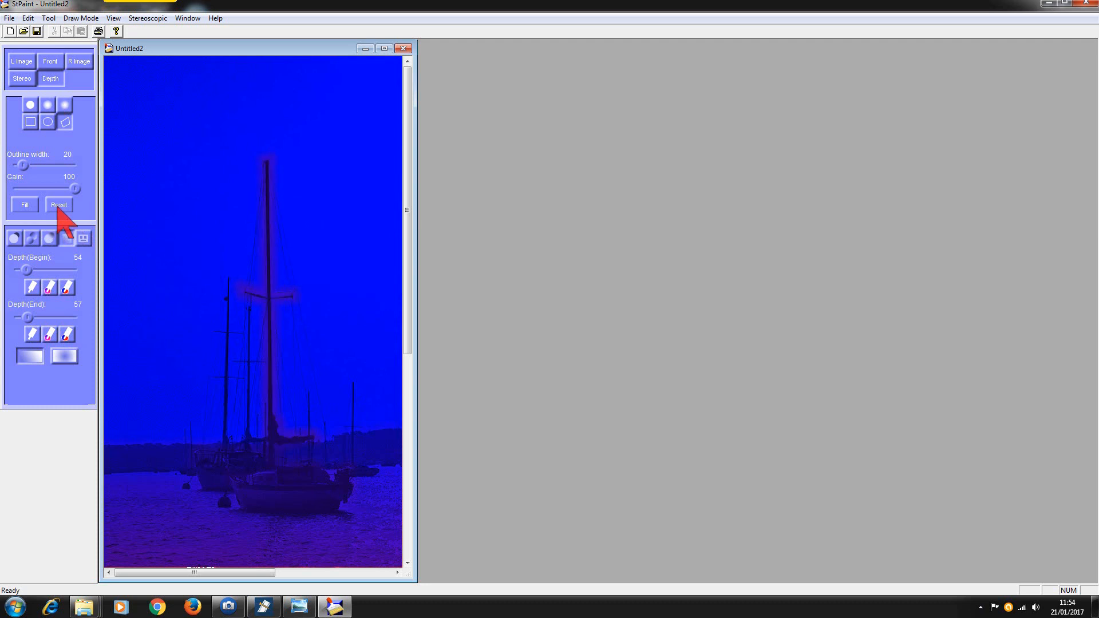
# - Display the stereo version of the picture and zoom it out to view the boats, sun and water together
pyautogui.click(22, 80)
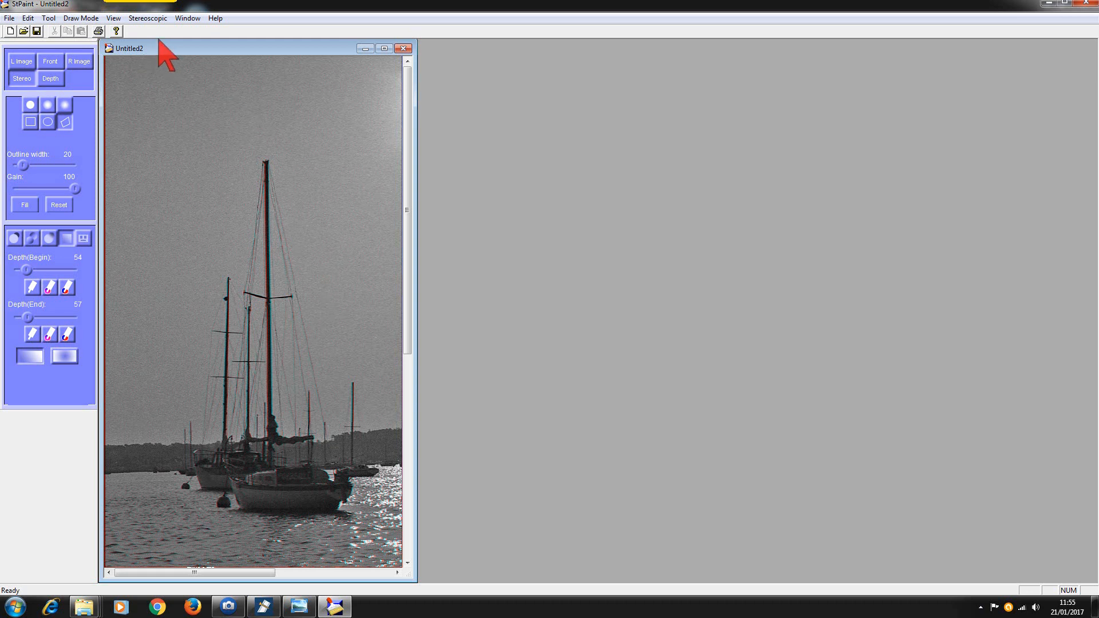
pyautogui.click(114, 19)
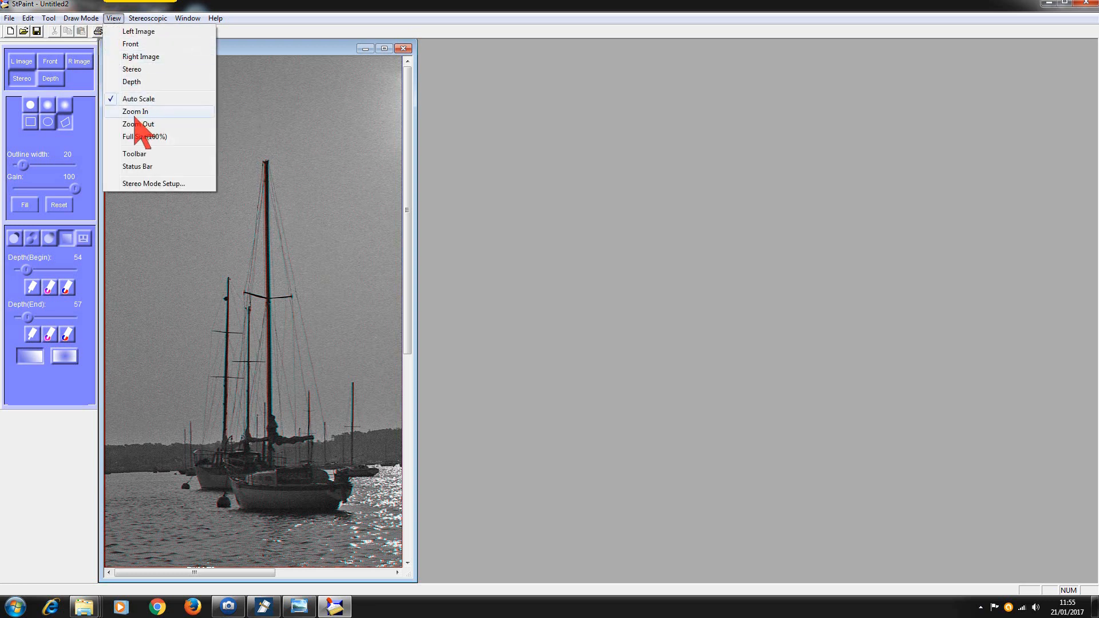
pyautogui.click(137, 124)
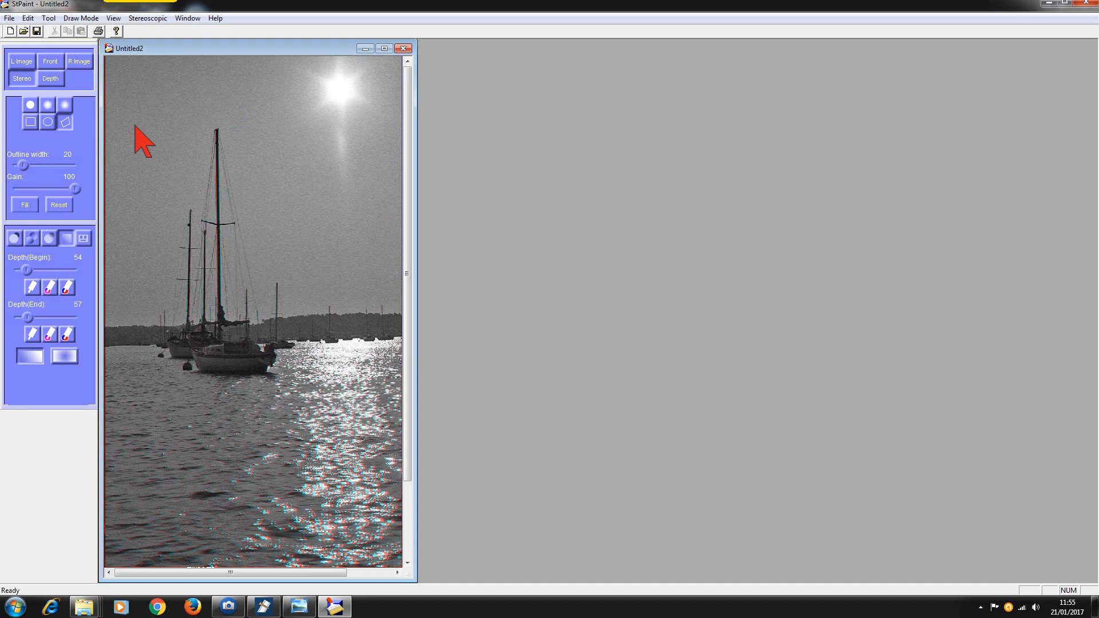
pyautogui.click(114, 18)
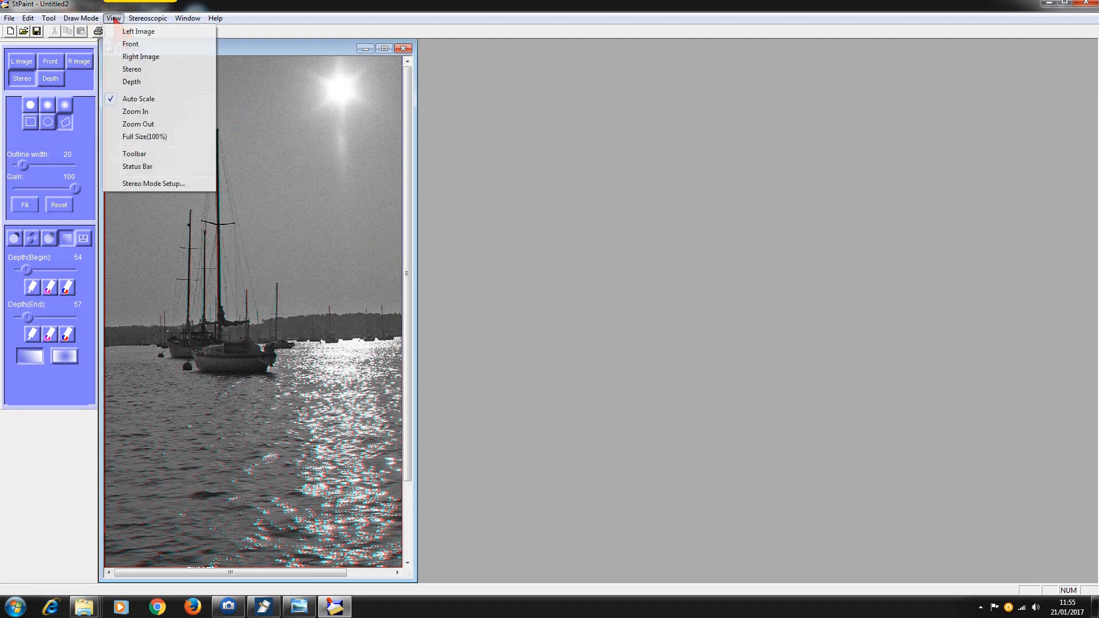
pyautogui.click(138, 124)
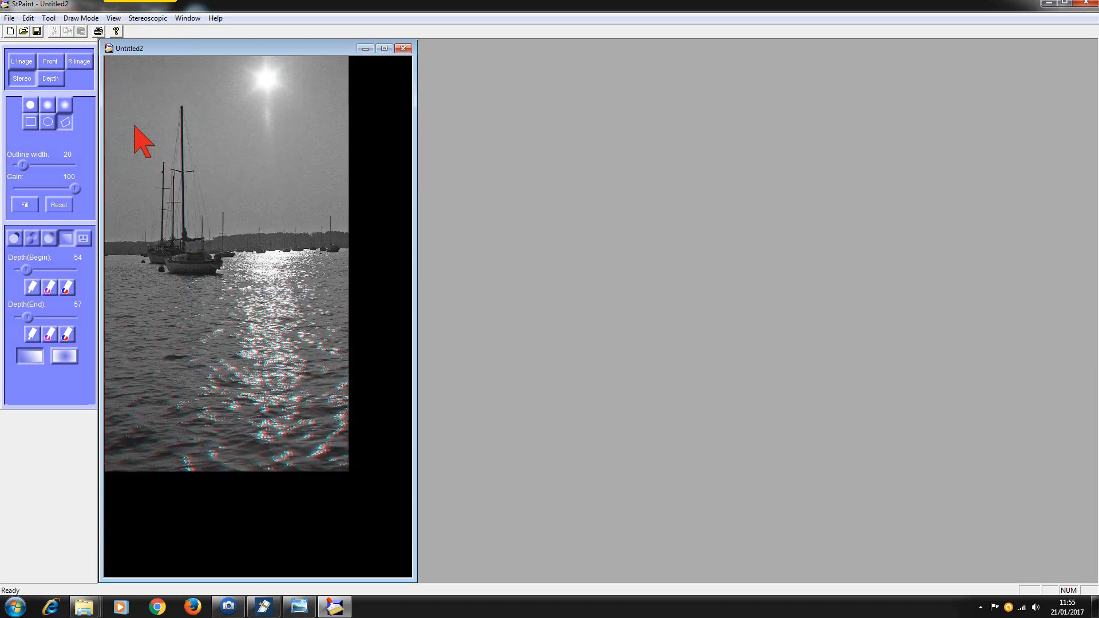
pyautogui.click(114, 19)
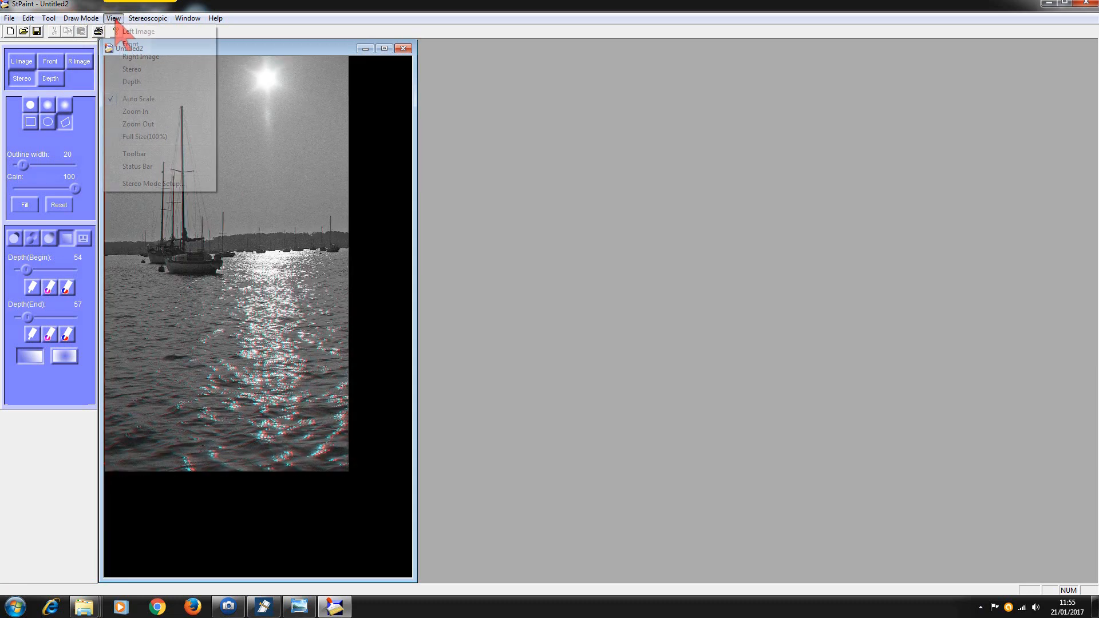
pyautogui.click(135, 112)
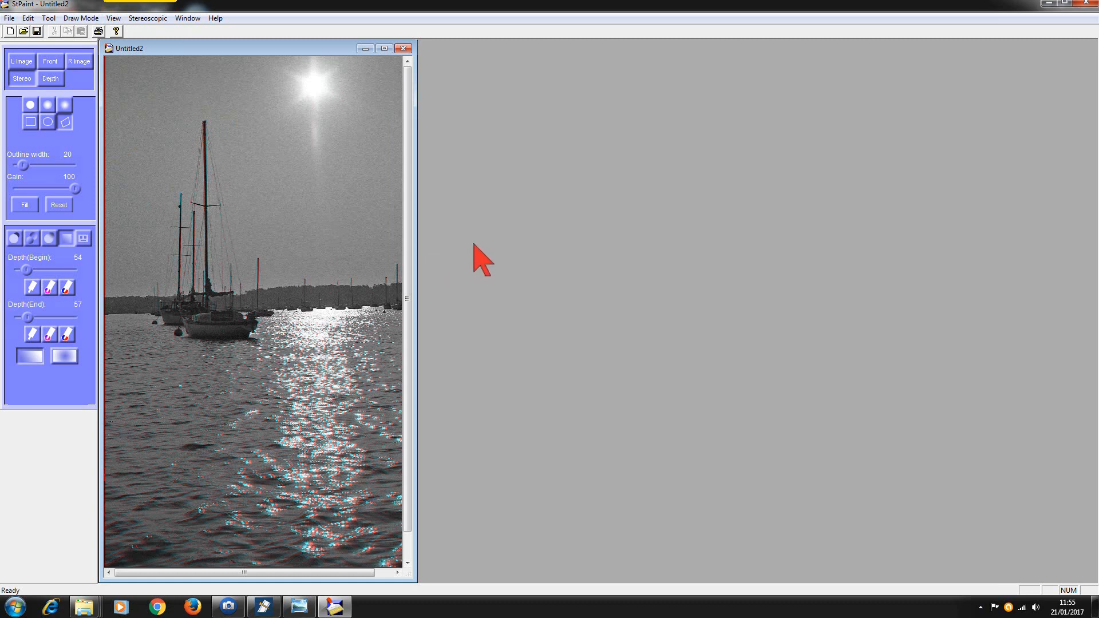
# - Set the layer depth width to 100 and the layer depth position to 250 for the stereo image
pyautogui.click(149, 19)
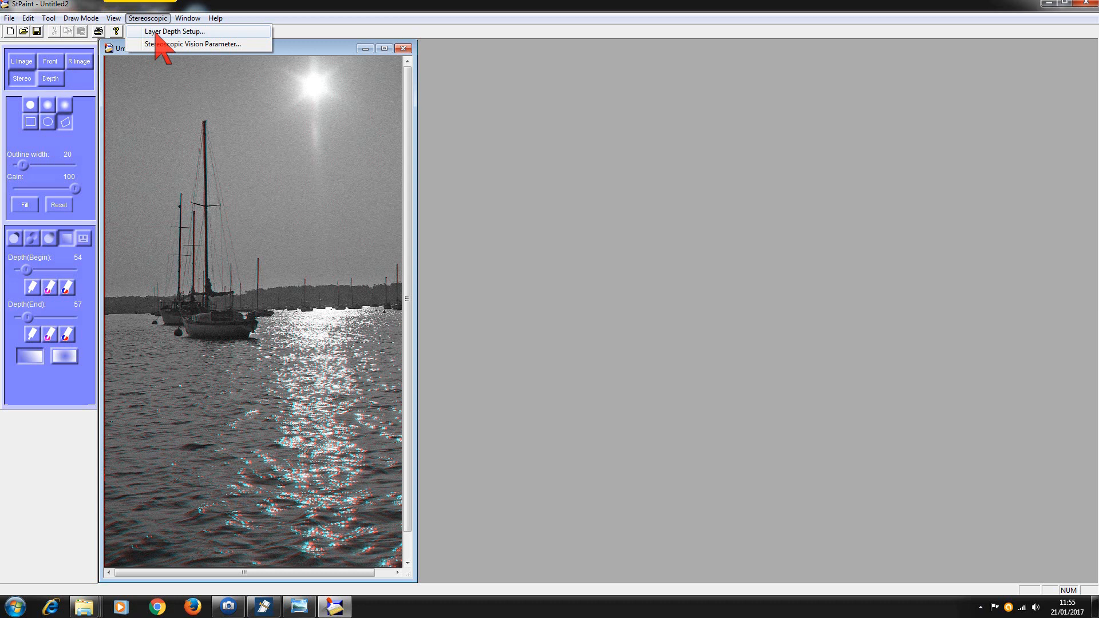
pyautogui.click(166, 32)
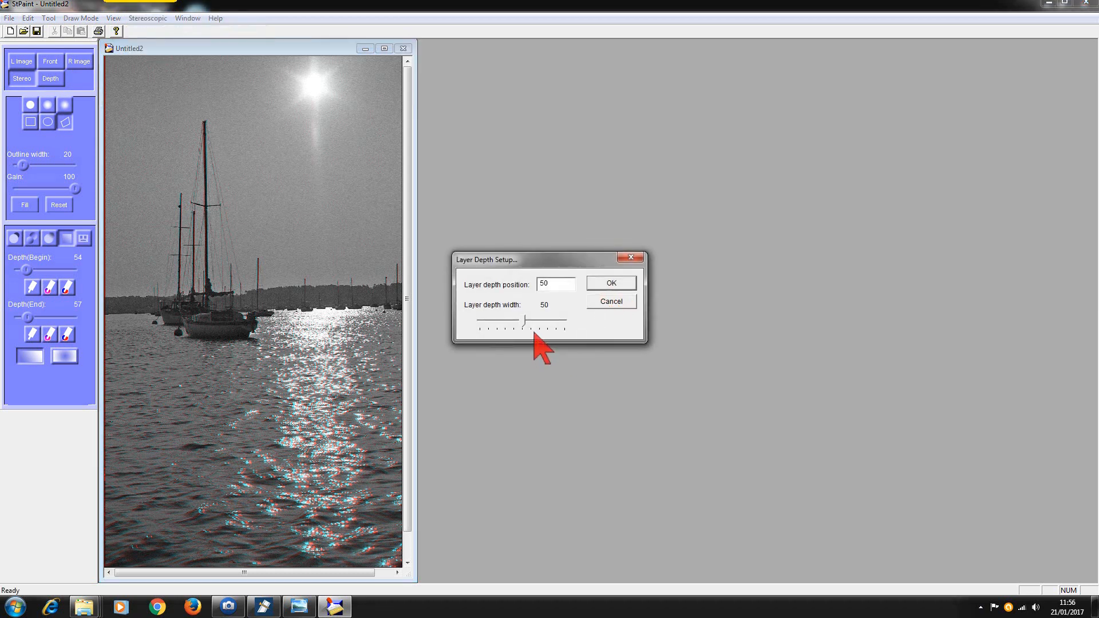
pyautogui.moveTo(522, 320); pyautogui.dragTo(572, 320)
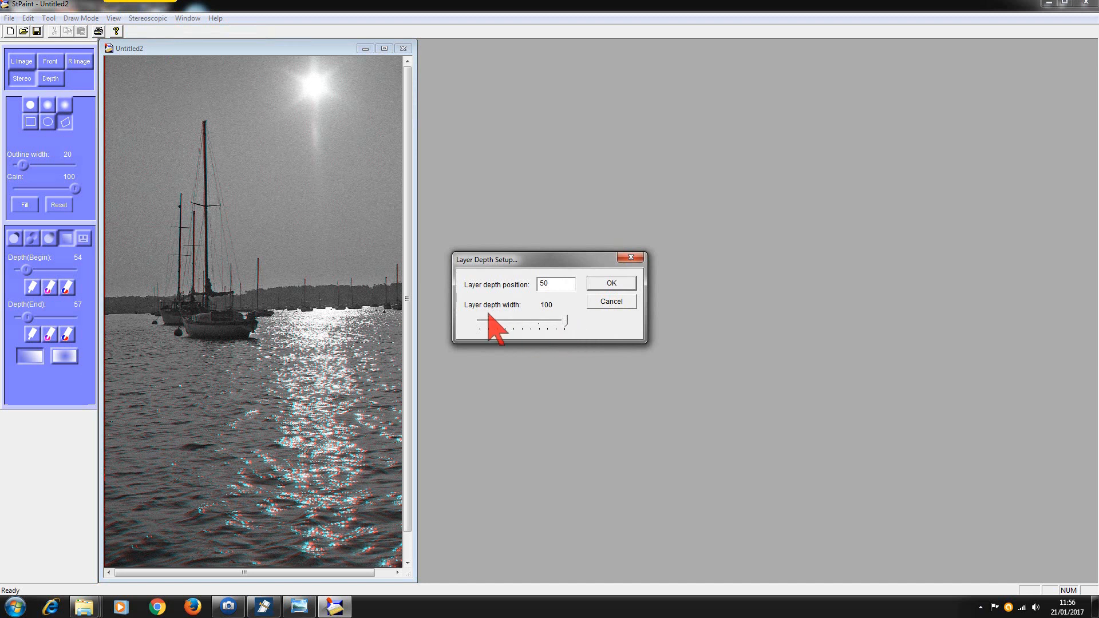
pyautogui.click(539, 284)
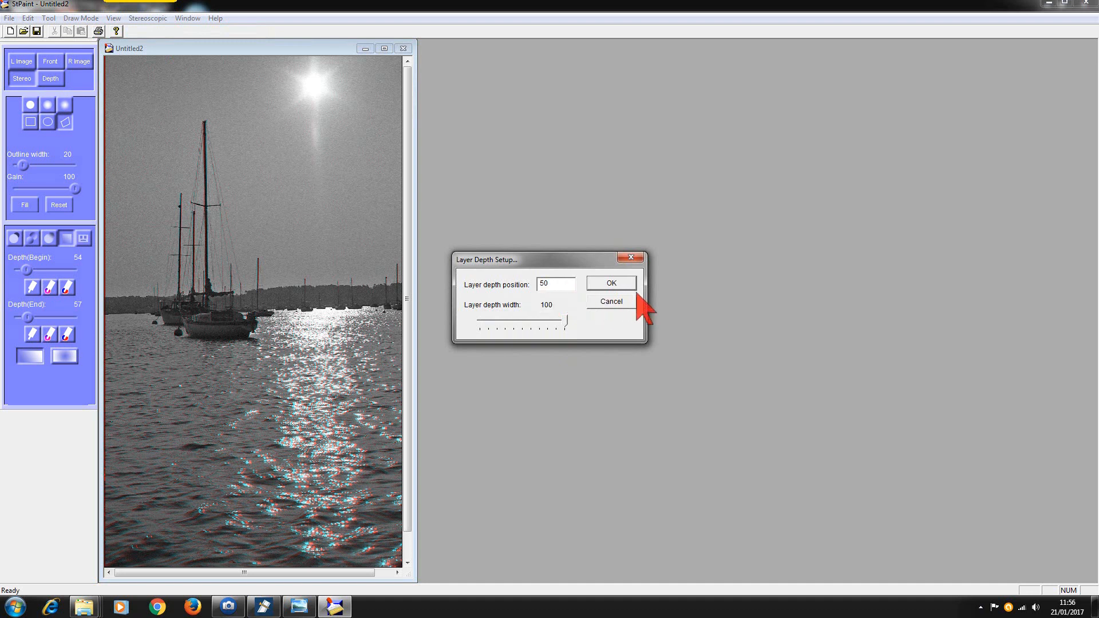
pyautogui.write('2')
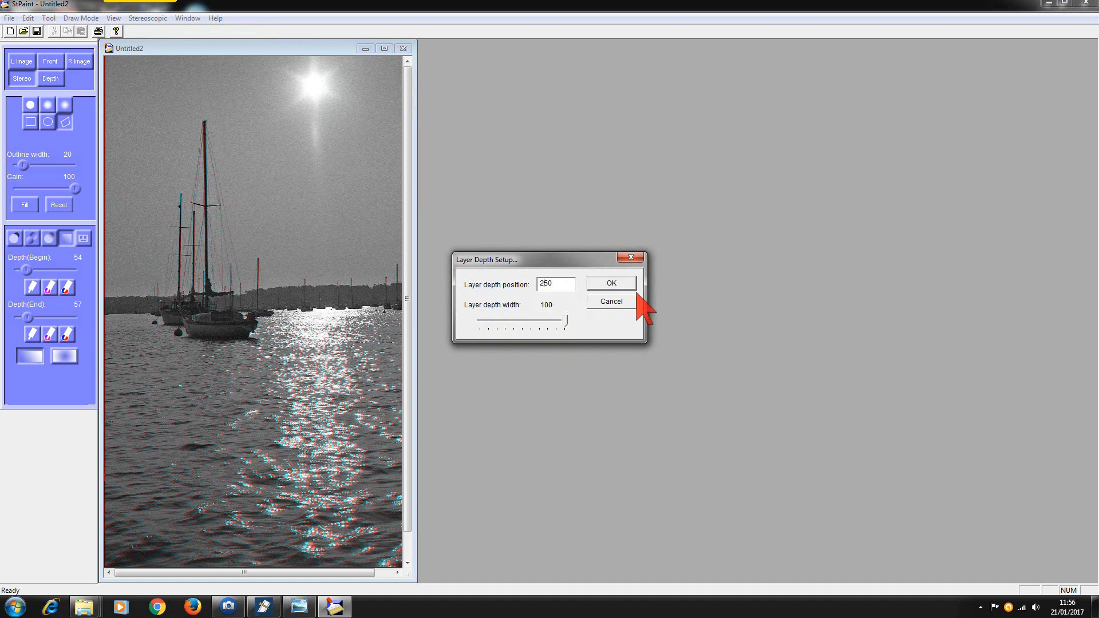
pyautogui.click(612, 284)
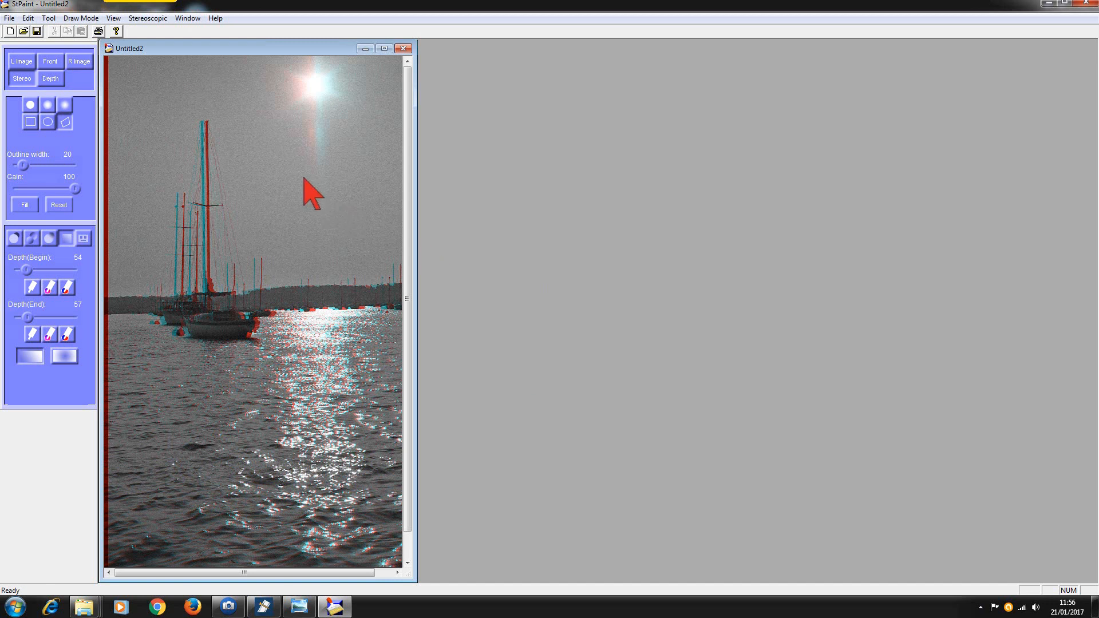
# - Review the stereoscopic viewing distance and camera basis, keep both values, and inspect the side edges of the stereo image
pyautogui.click(148, 19)
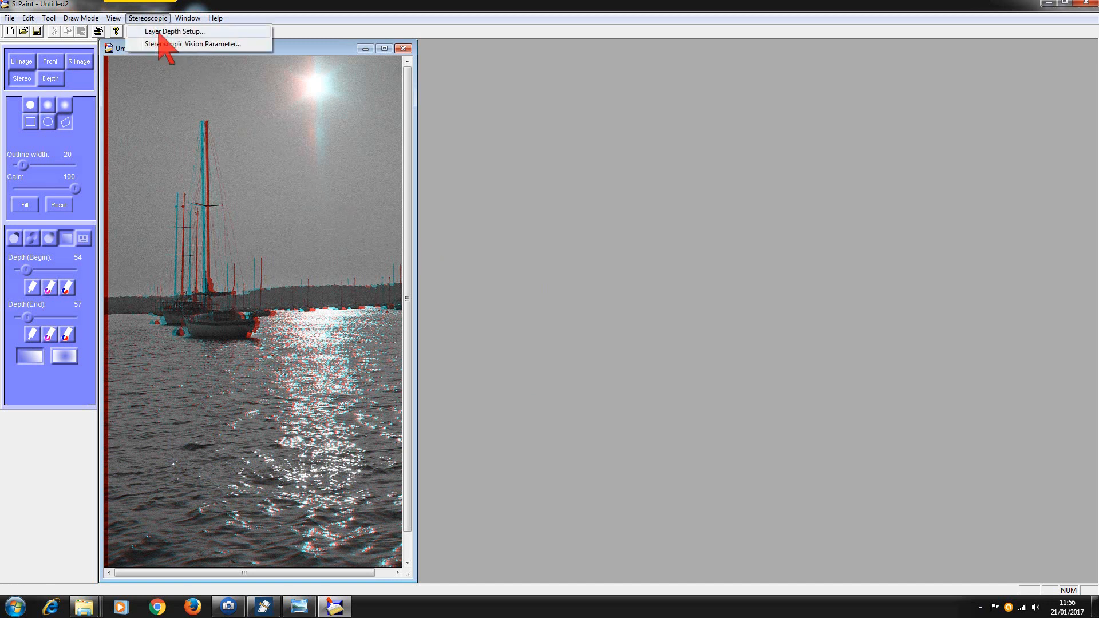
pyautogui.click(161, 44)
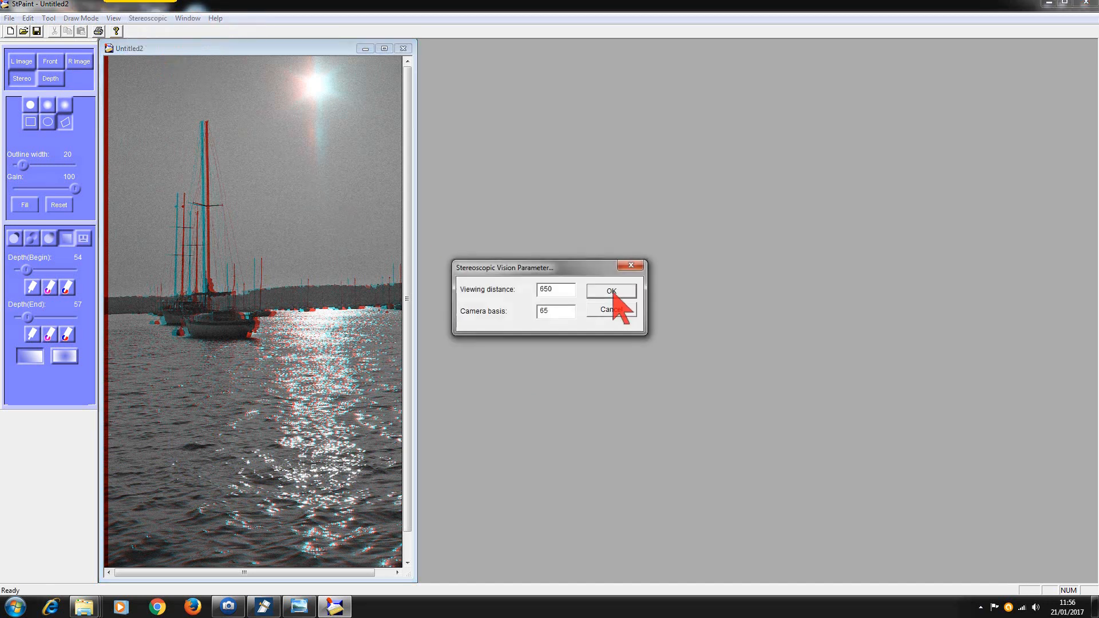
pyautogui.click(553, 310)
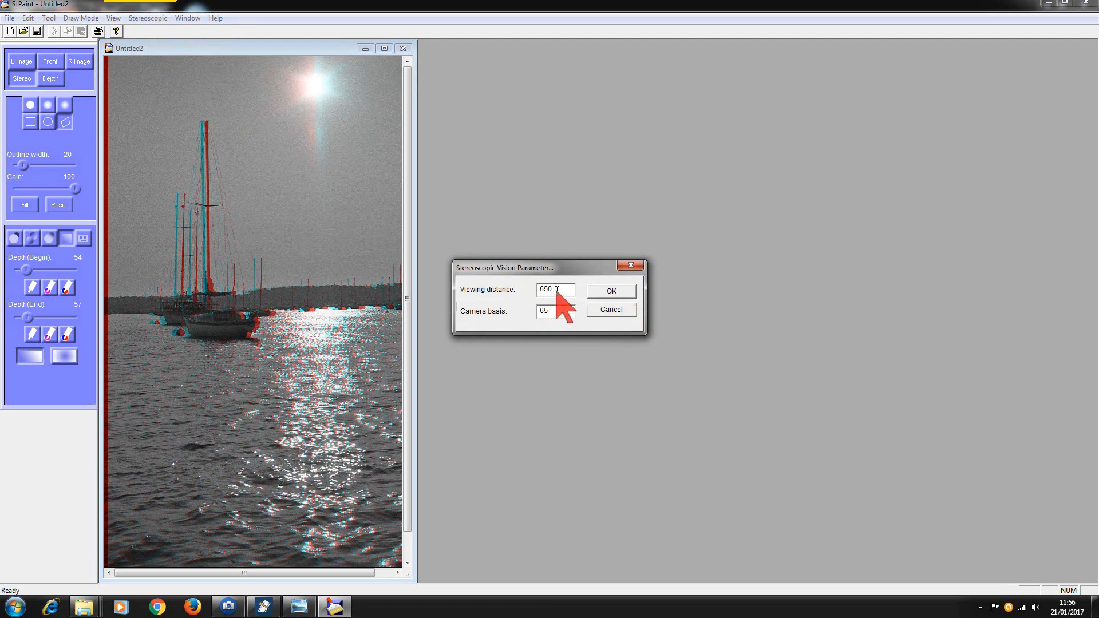
pyautogui.click(618, 292)
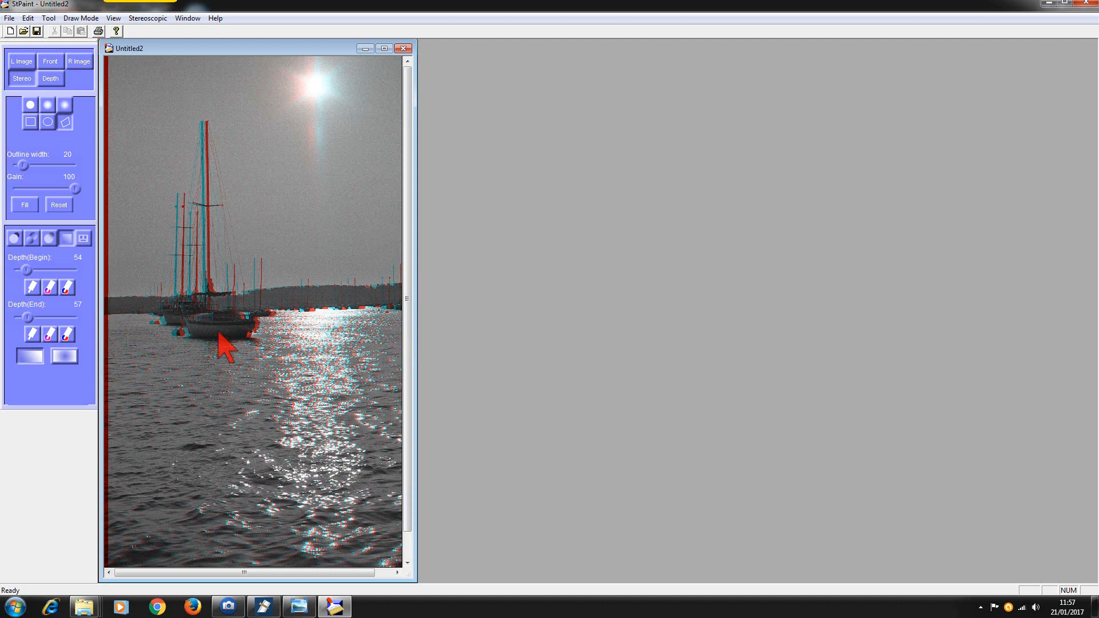
pyautogui.moveTo(337, 573); pyautogui.dragTo(356, 574)
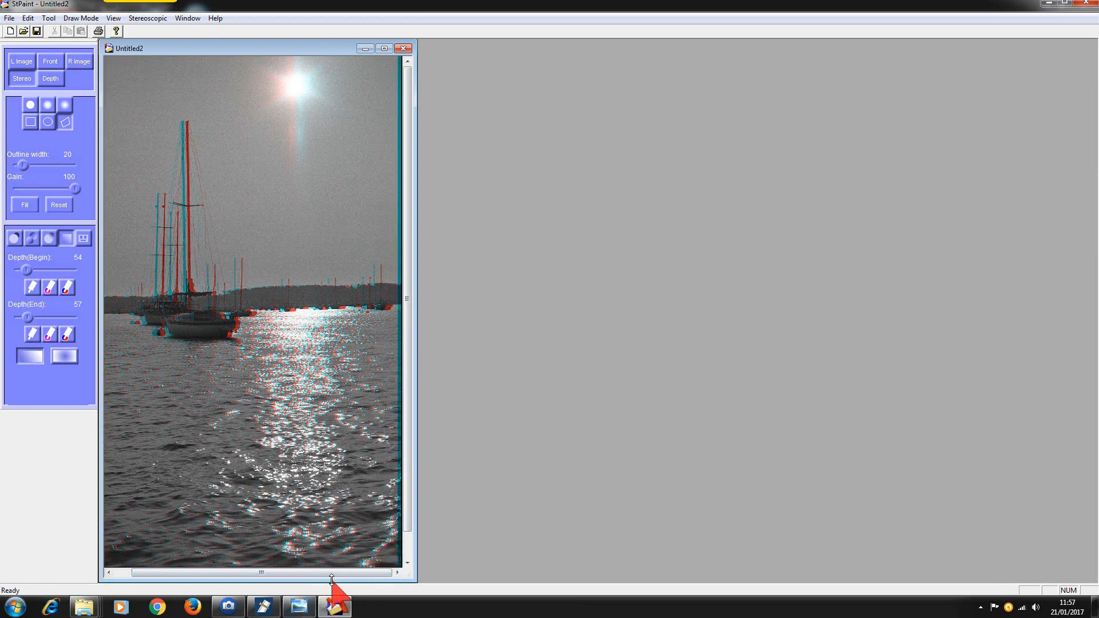
pyautogui.moveTo(336, 574); pyautogui.dragTo(309, 574)
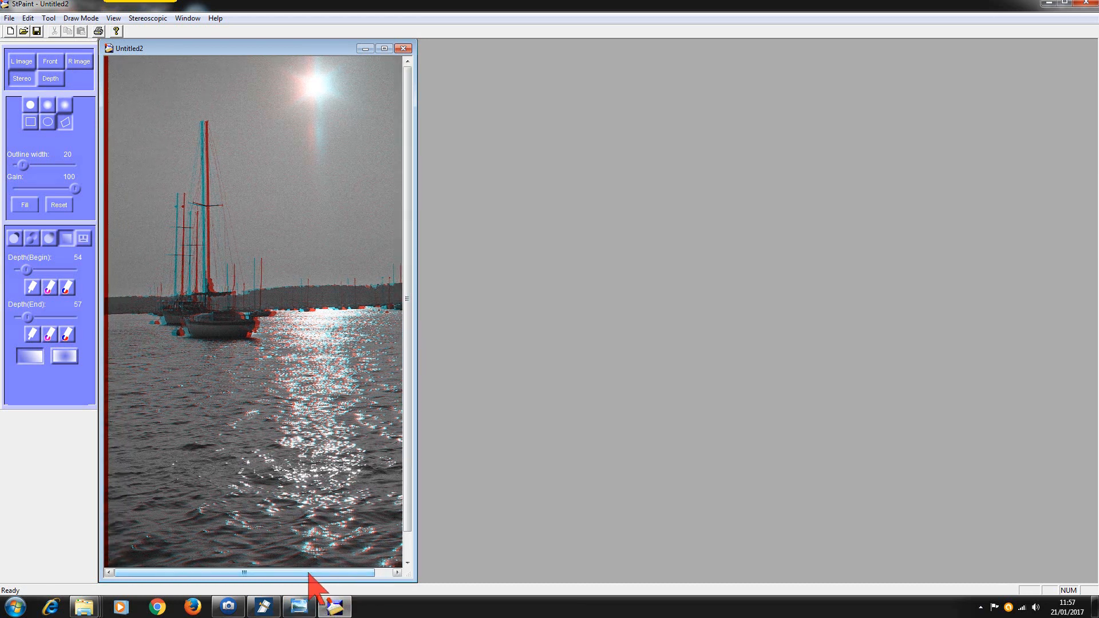